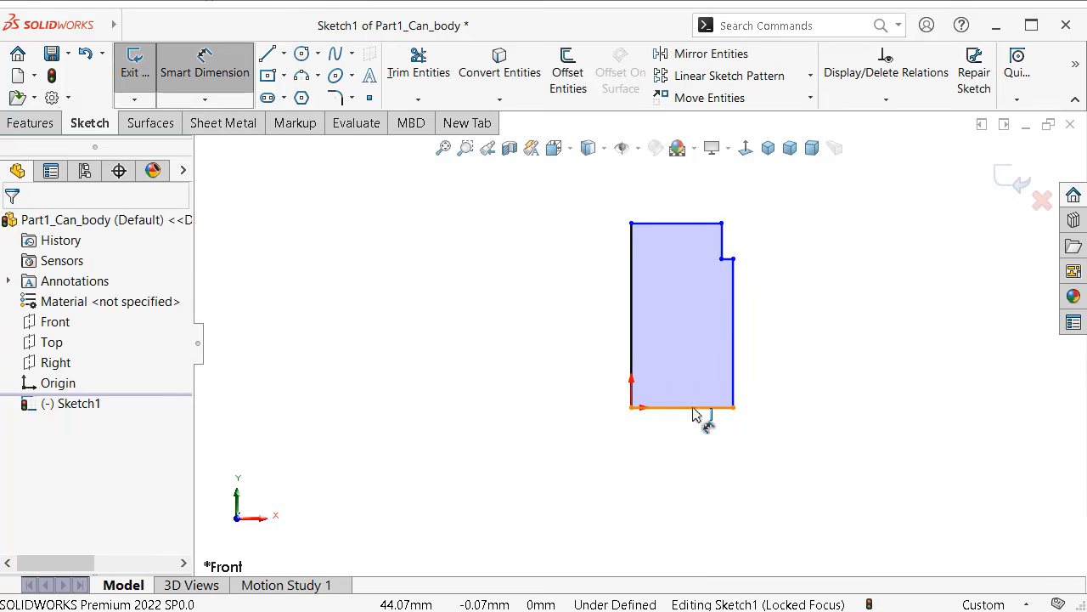
# - Dimension the profile's bottom edge and set its length to 25 mm
pyautogui.click(691, 408)
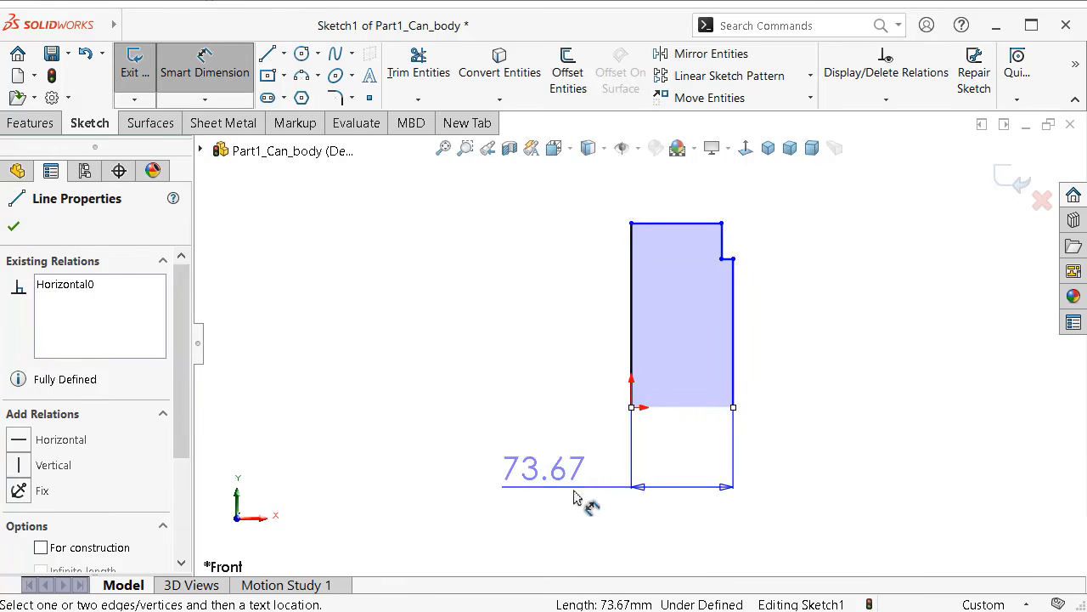
pyautogui.click(686, 485)
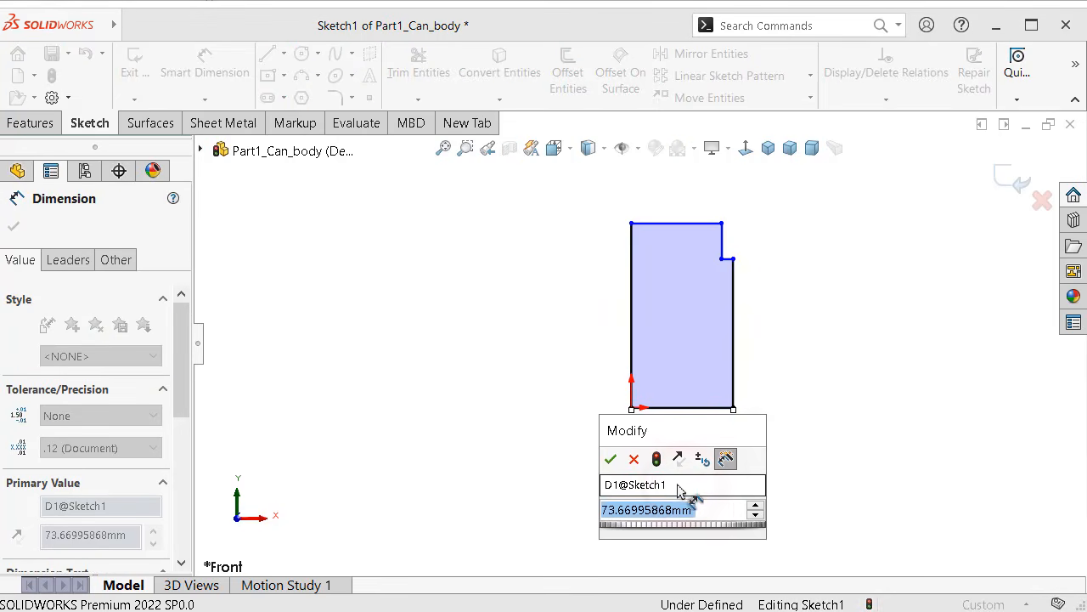
pyautogui.write('25')
pyautogui.press('Return')
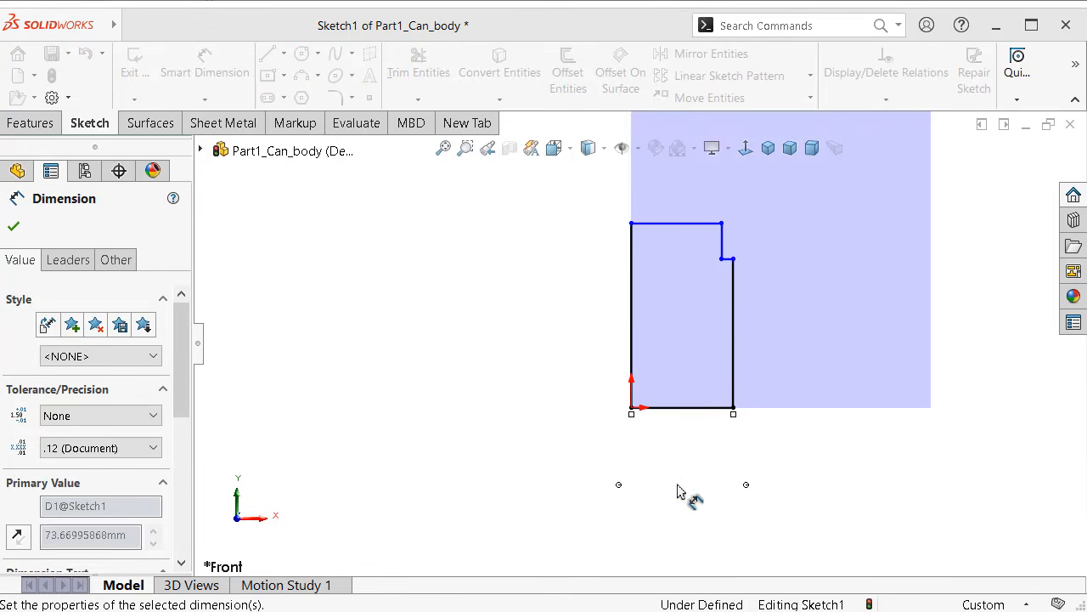
pyautogui.click(775, 403)
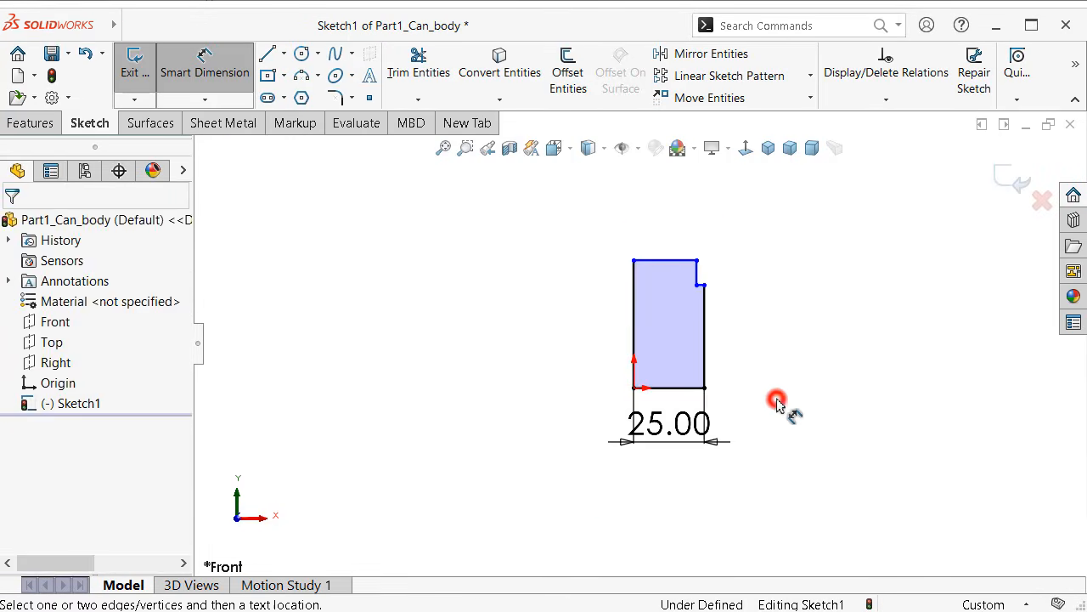
# - Dimension the long vertical edge opposite the origin and set its length to 90 mm
pyautogui.click(677, 326)
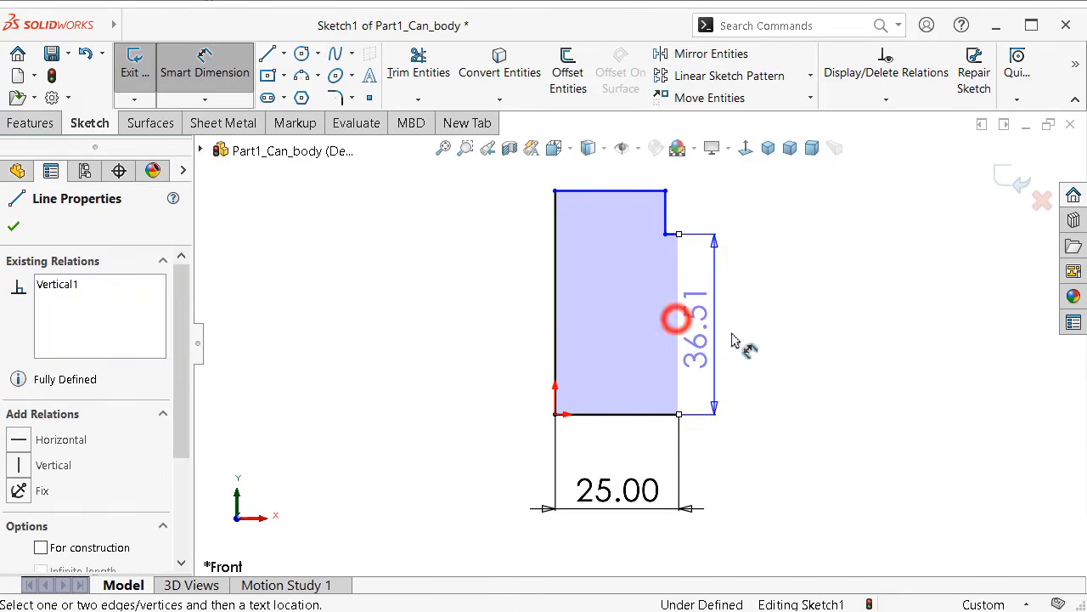
pyautogui.click(781, 361)
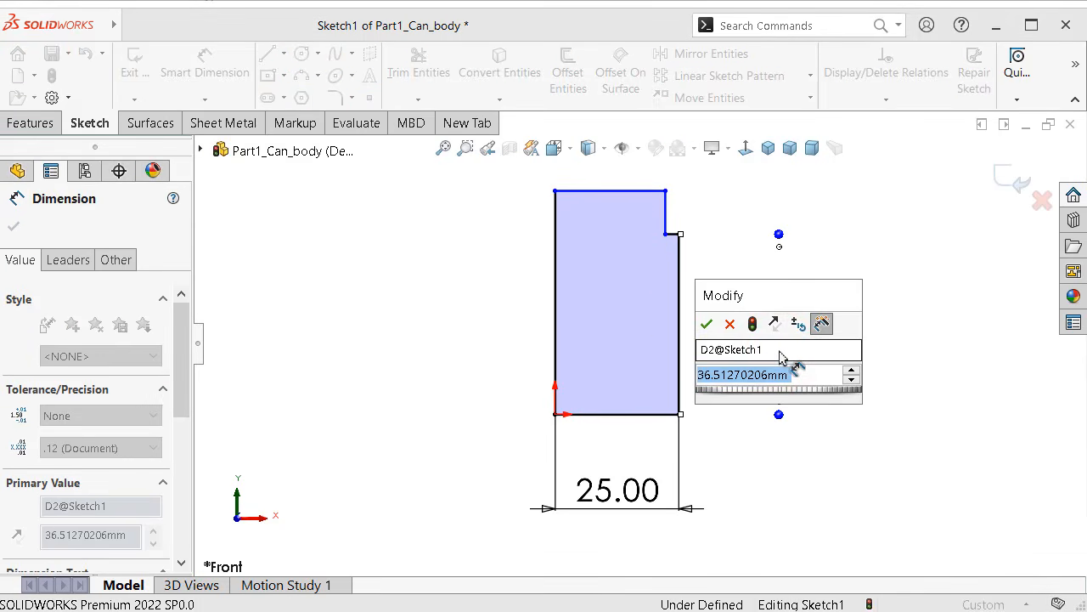
pyautogui.write('90')
pyautogui.press('Return')
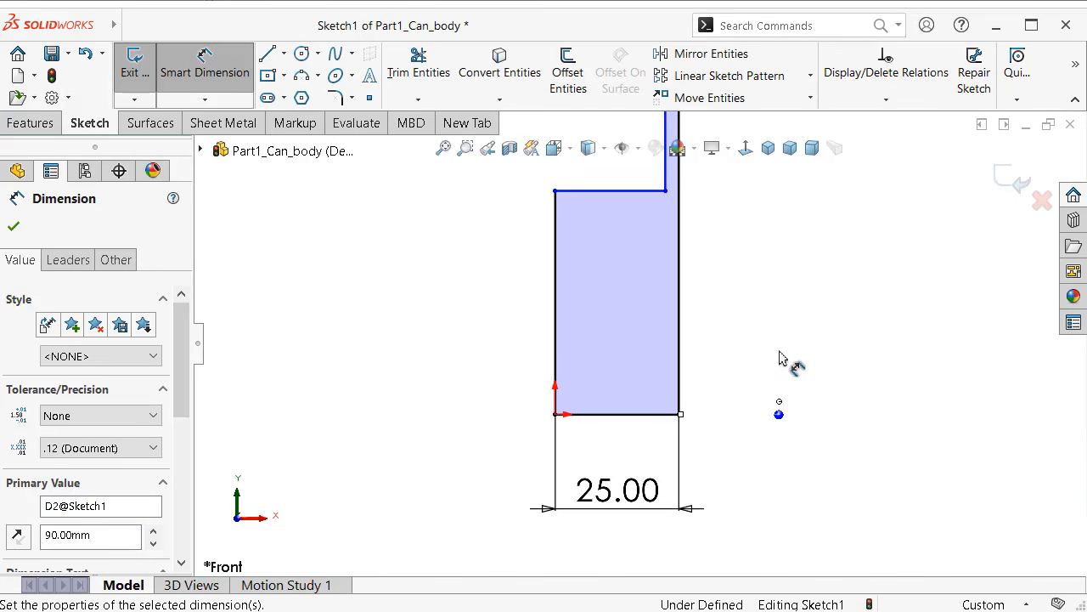
pyautogui.scroll(5, 722, 379)
pyautogui.scroll(-2, 618, 217)
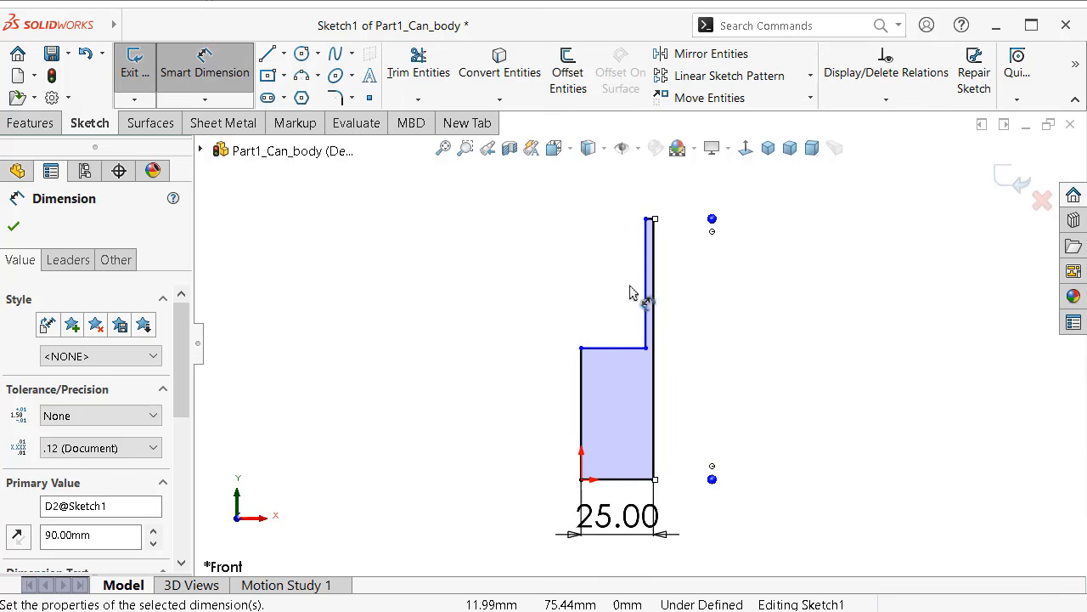
# - Move the profile's top edge up to about 10.7 mm above the small shoulder
pyautogui.click(202, 61)
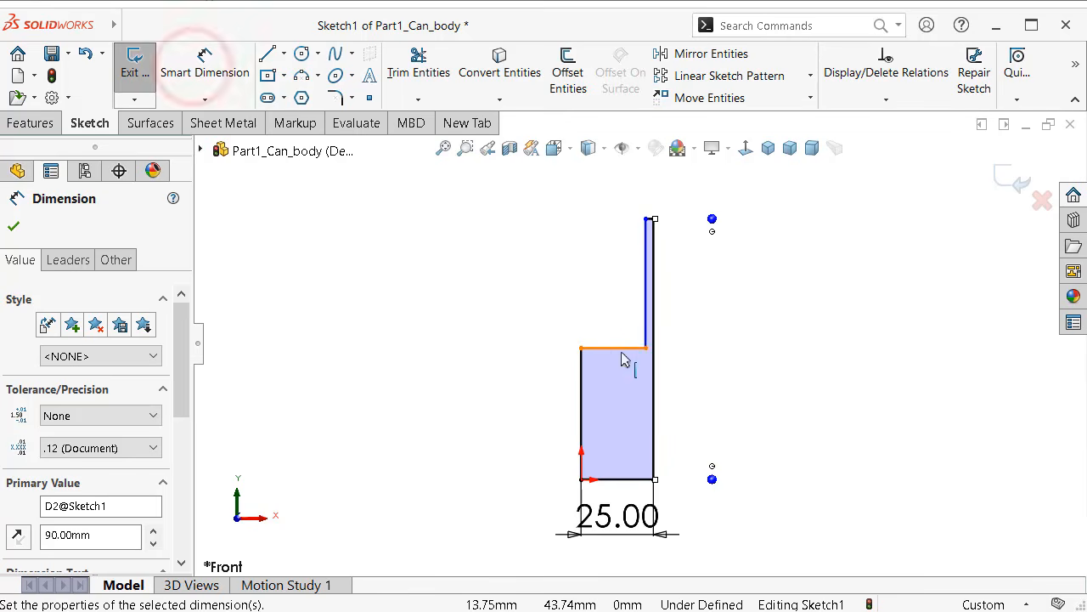
pyautogui.moveTo(623, 352); pyautogui.dragTo(615, 189)
pyautogui.scroll(-5, 685, 204)
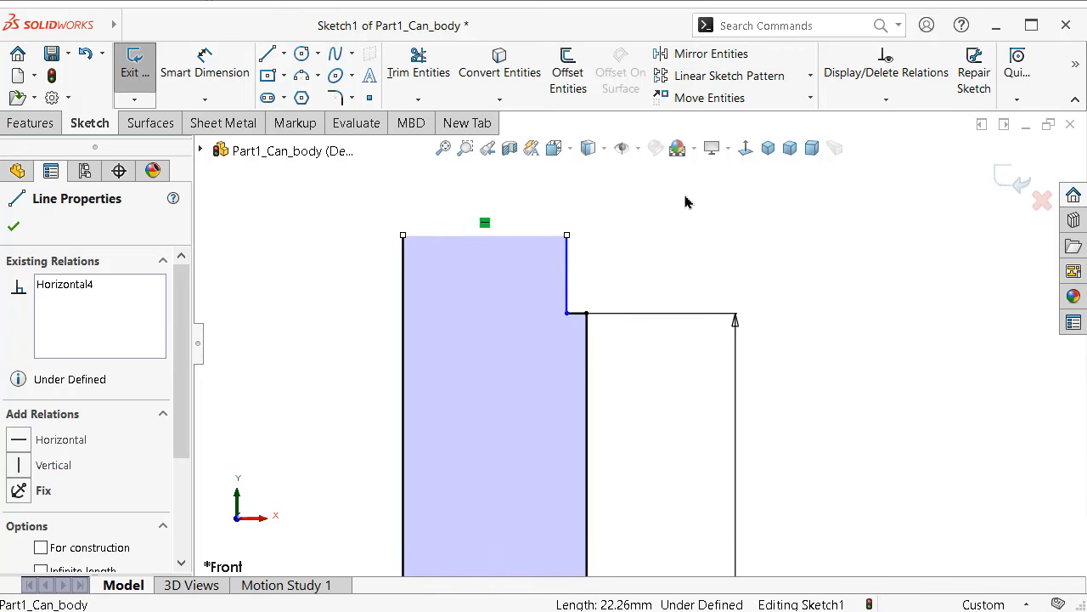
# - Dimension the short vertical edge above the shoulder and set its length to 10 mm
pyautogui.click(223, 68)
pyautogui.click(567, 260)
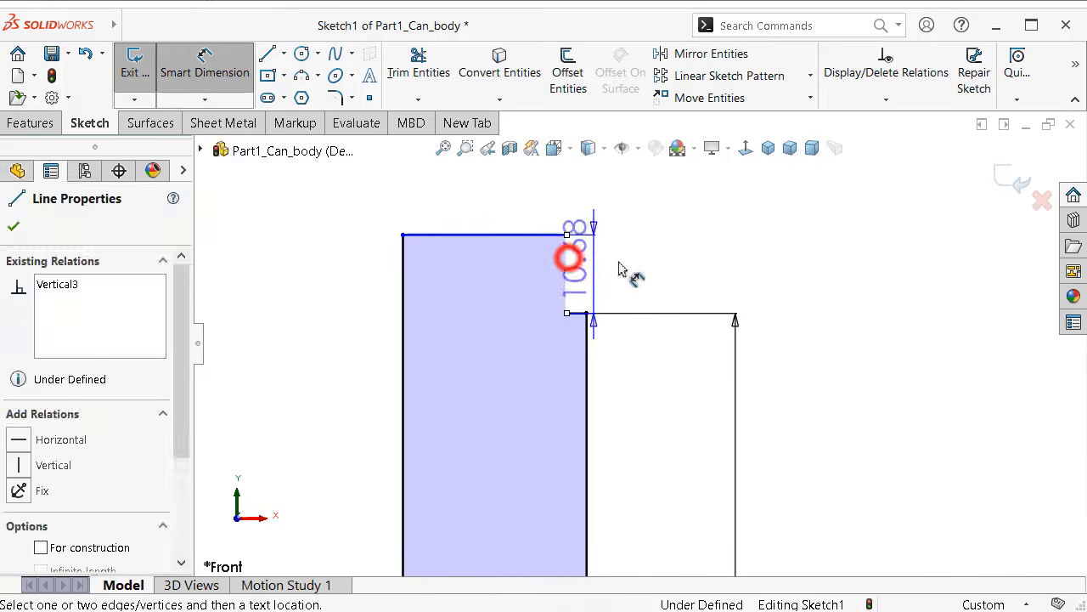
pyautogui.click(679, 263)
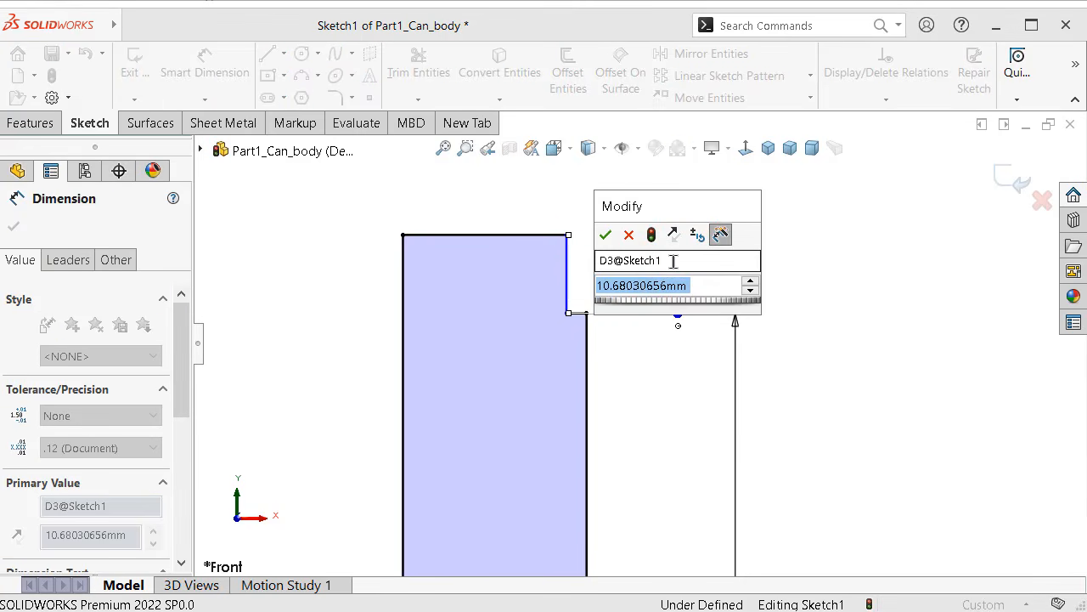
pyautogui.write('10')
pyautogui.press('Return')
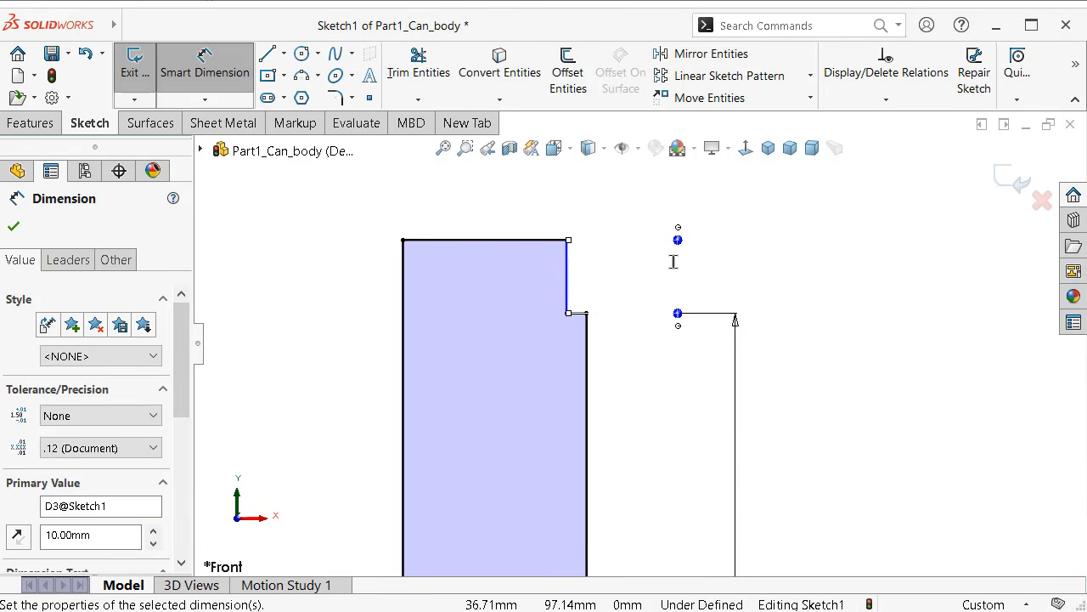
# - Dimension the short horizontal shoulder edge and set its width to 1 mm
pyautogui.scroll(-2, 577, 284)
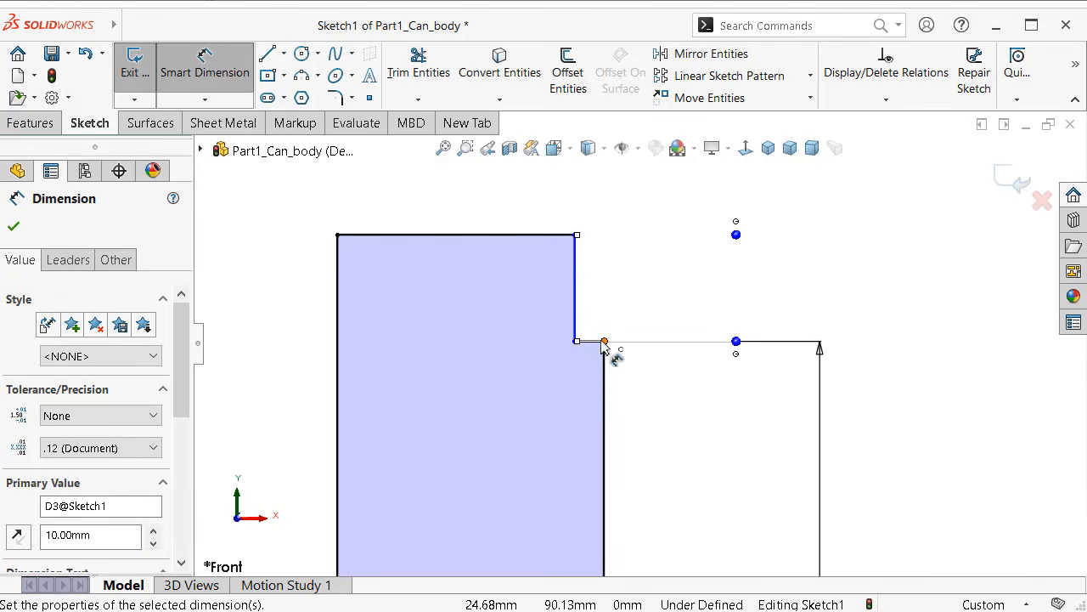
pyautogui.click(597, 343)
pyautogui.click(627, 312)
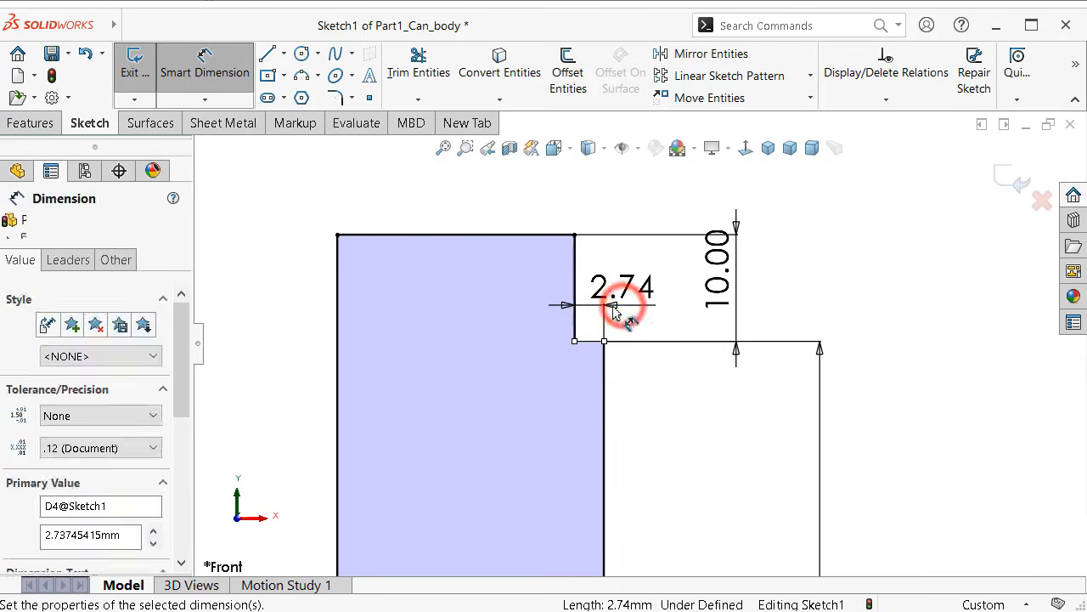
pyautogui.write('1')
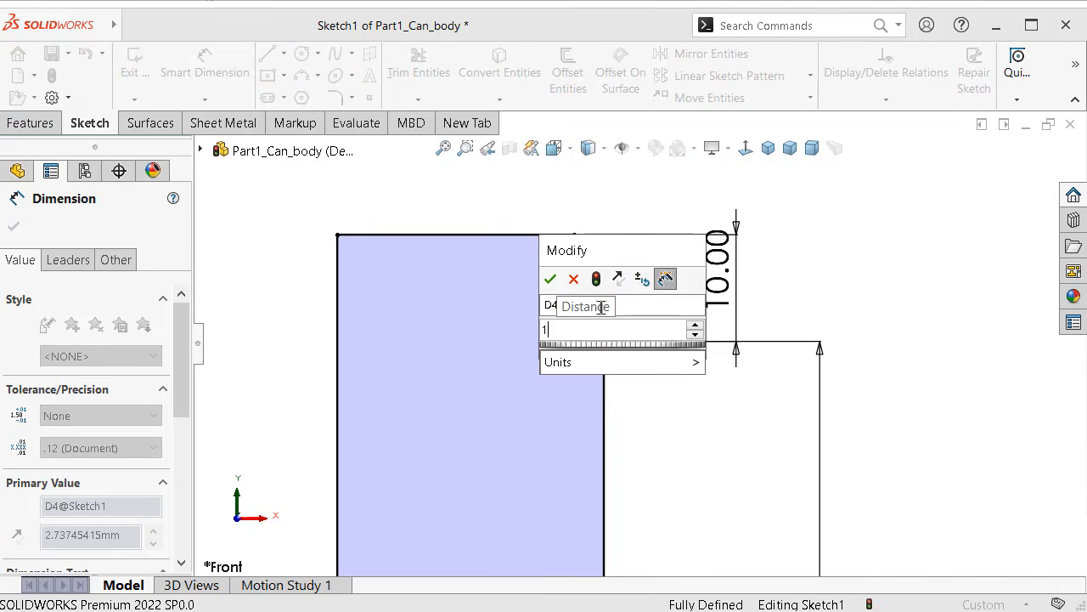
pyautogui.press('Return')
pyautogui.click(869, 298)
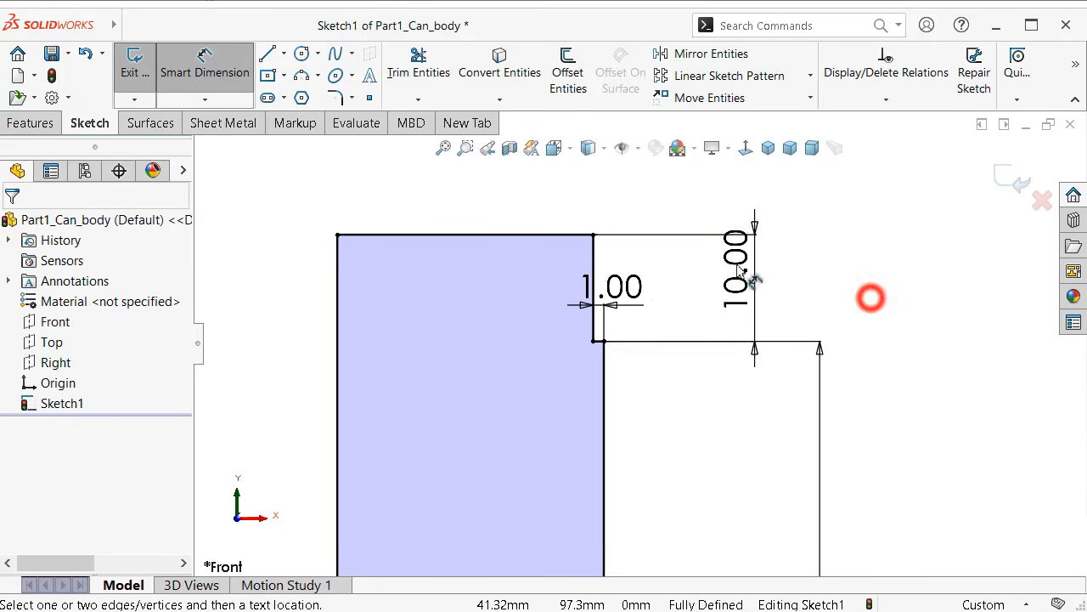
# - Reposition the 1 mm shoulder and 90 mm height dimension texts clear of the profile for readability
pyautogui.click(626, 288)
pyautogui.moveTo(684, 302); pyautogui.dragTo(752, 301)
pyautogui.click(831, 297)
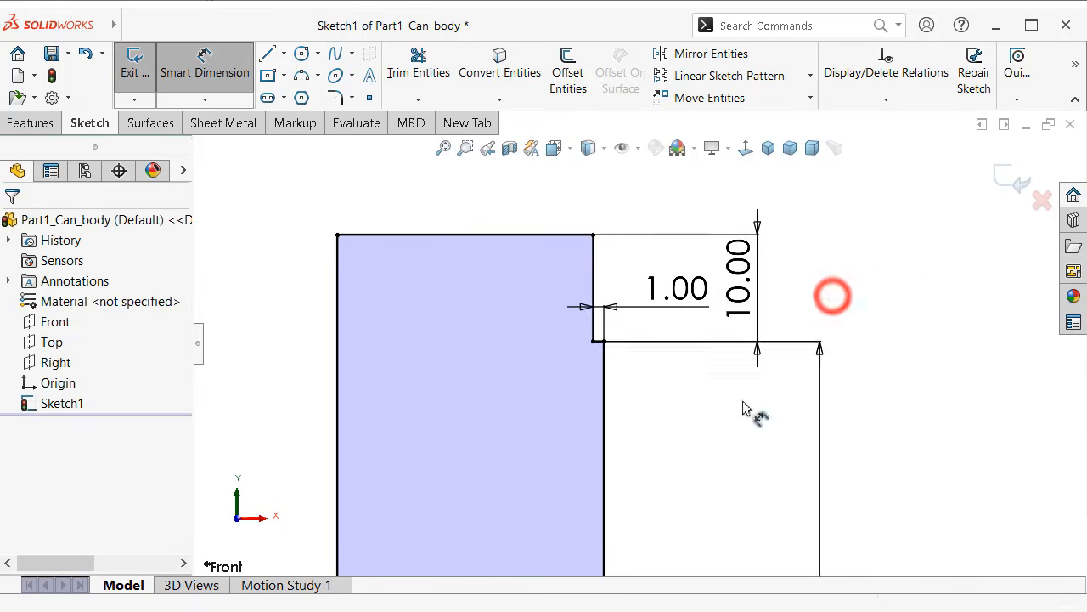
pyautogui.scroll(5, 731, 421)
pyautogui.scroll(-2, 679, 457)
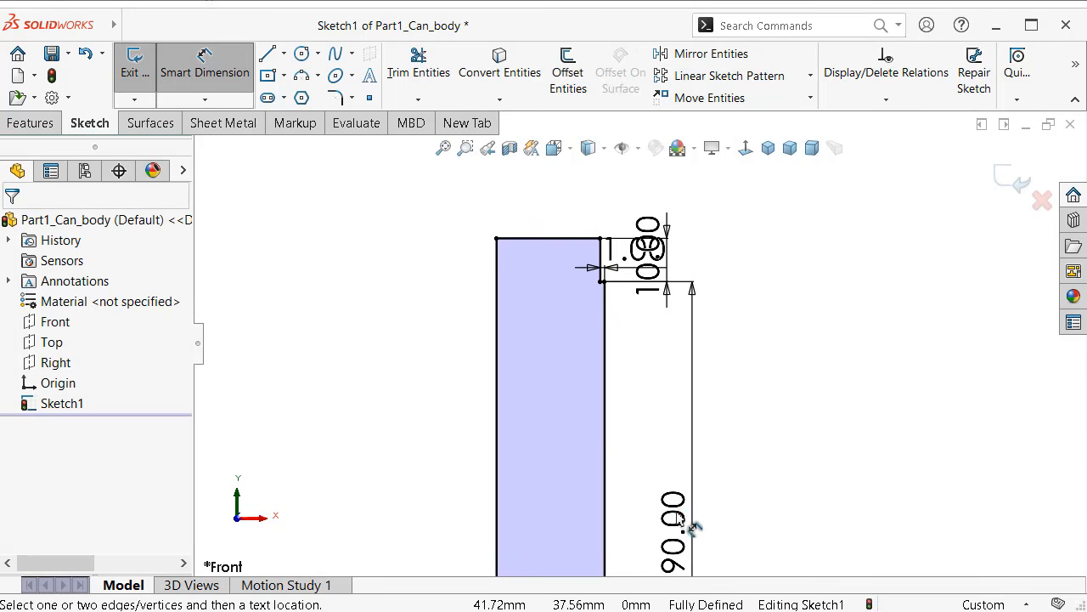
pyautogui.moveTo(677, 510); pyautogui.dragTo(668, 424)
pyautogui.click(761, 414)
pyautogui.scroll(3, 656, 443)
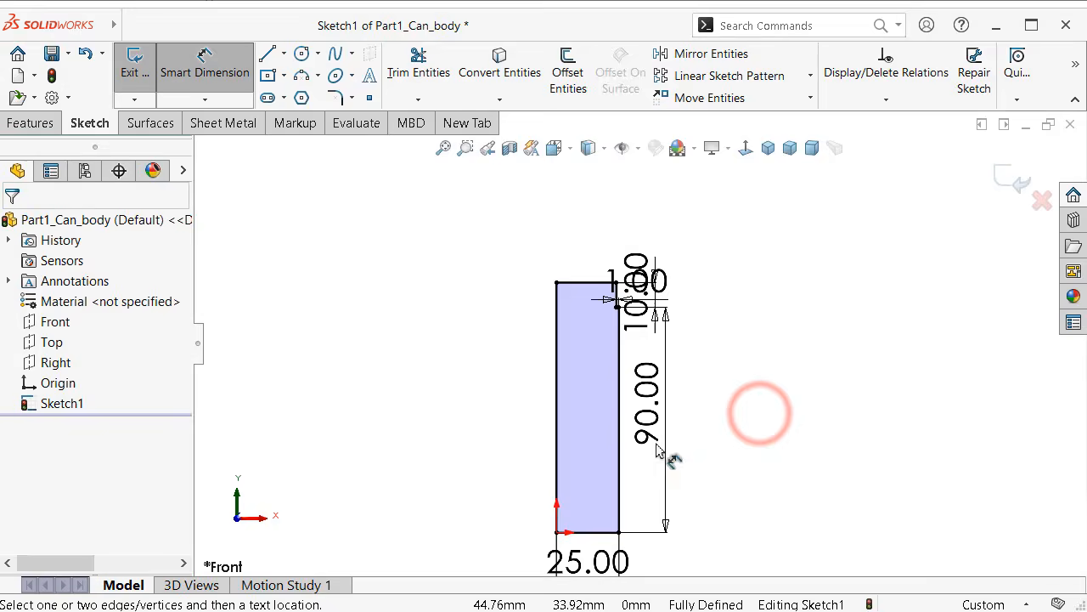
pyautogui.scroll(-1, 594, 427)
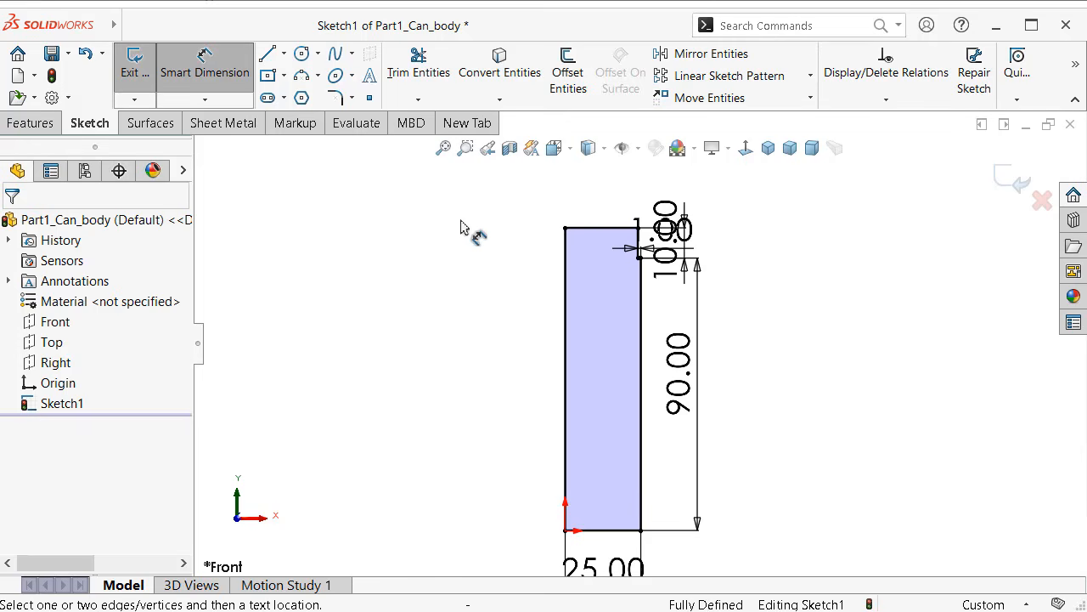
# - Add a 0.75 mm sketch fillet to the outer corner of the shoulder
pyautogui.click(343, 96)
pyautogui.write('0.75')
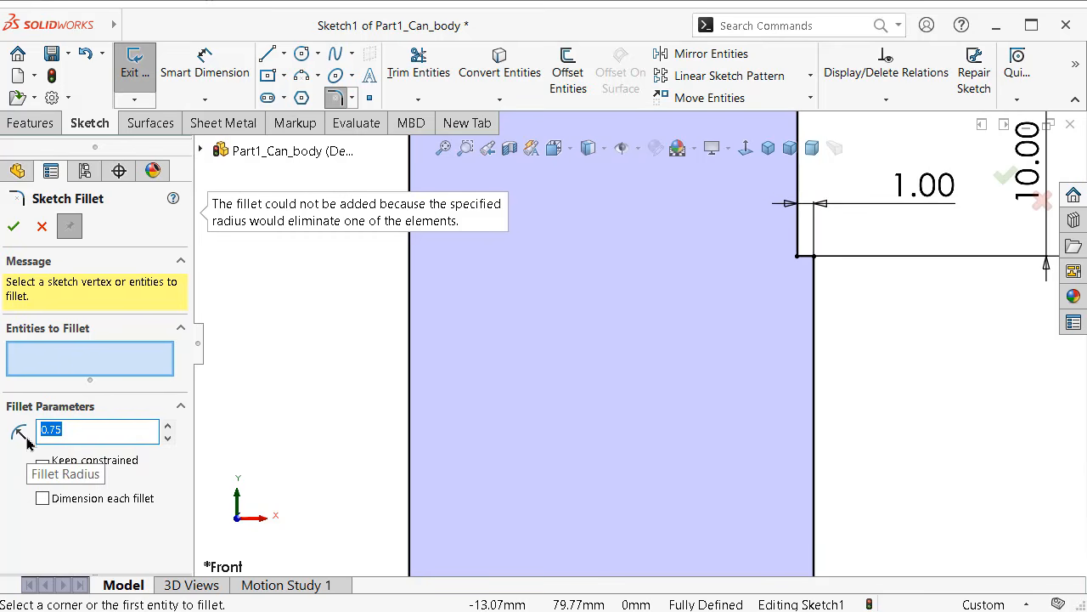
pyautogui.click(813, 256)
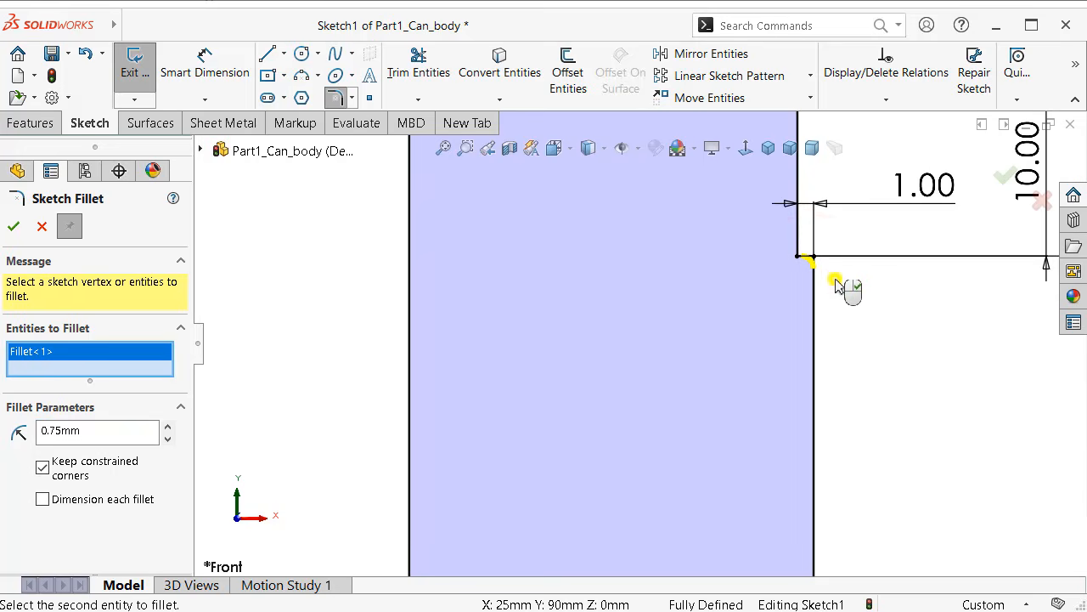
pyautogui.rightClick(837, 281)
# - Add a 7.5 mm sketch fillet to the outer bottom corner of the profile and finish filleting
pyautogui.scroll(5, 876, 396)
pyautogui.scroll(3, 684, 536)
pyautogui.scroll(-3, 684, 536)
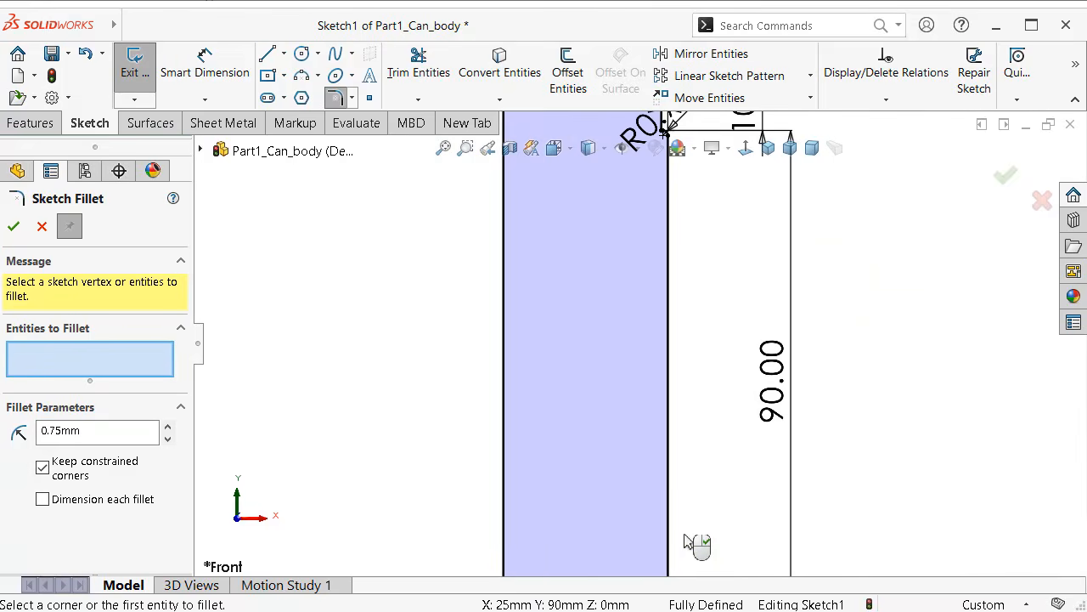
pyautogui.scroll(2, 684, 535)
pyautogui.scroll(-3, 667, 527)
pyautogui.scroll(2, 665, 527)
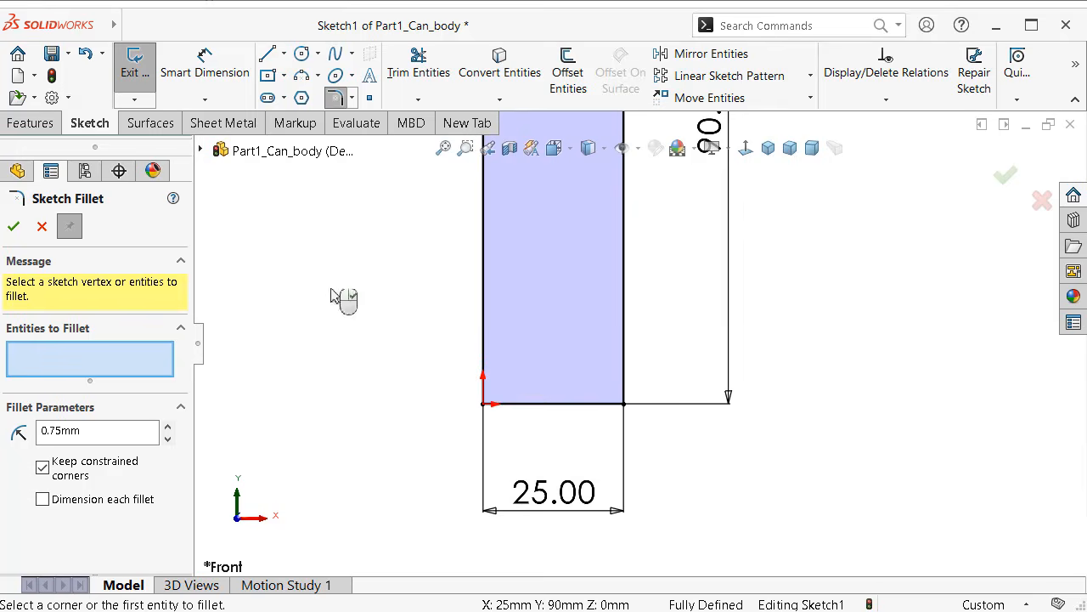
pyautogui.write('7.5')
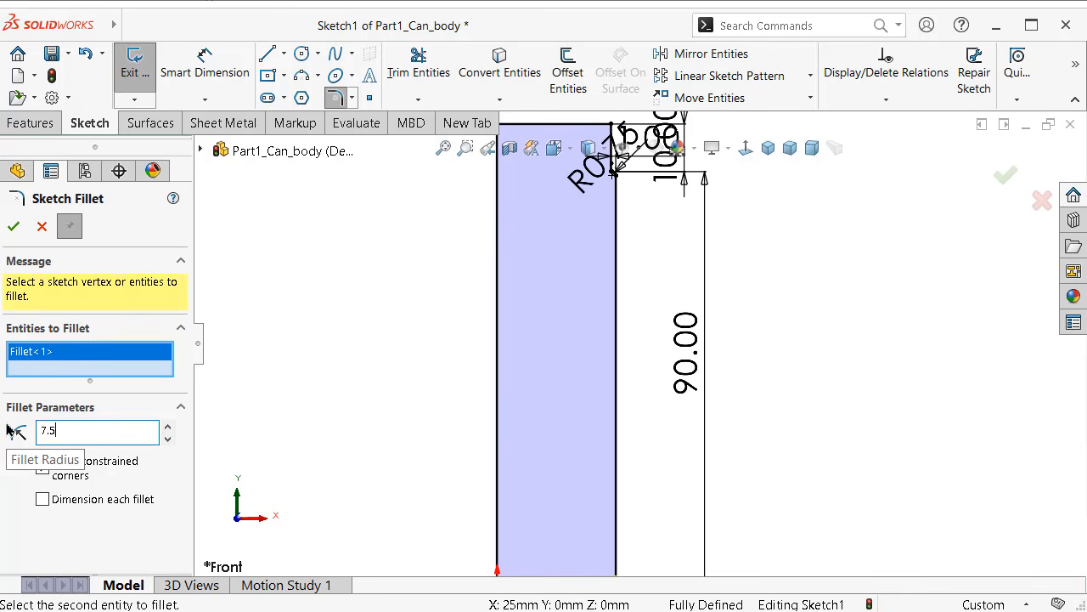
pyautogui.write('f')
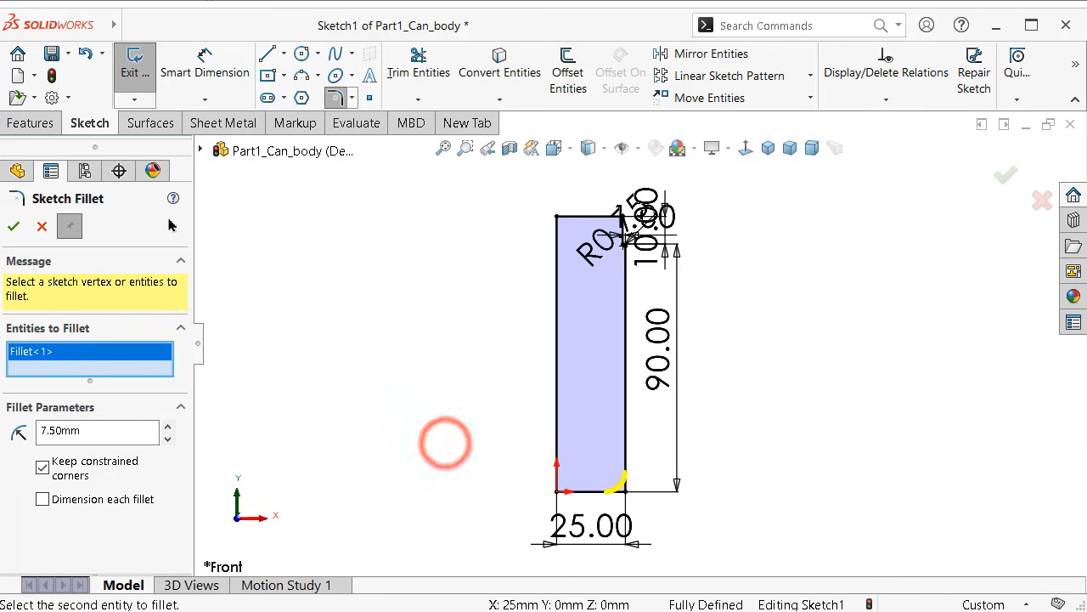
pyautogui.click(10, 228)
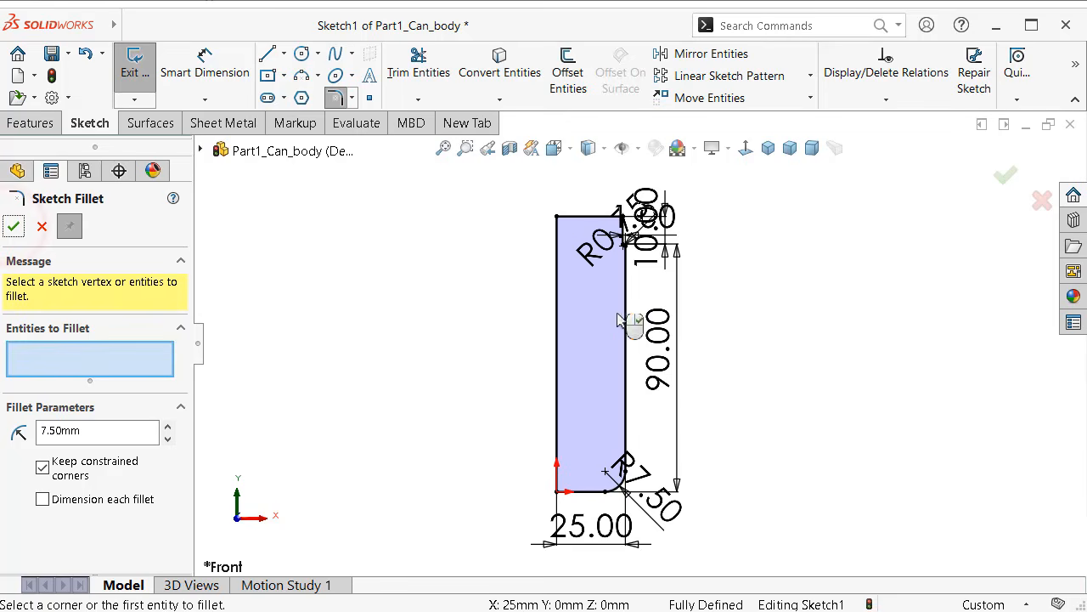
pyautogui.scroll(-2, 612, 310)
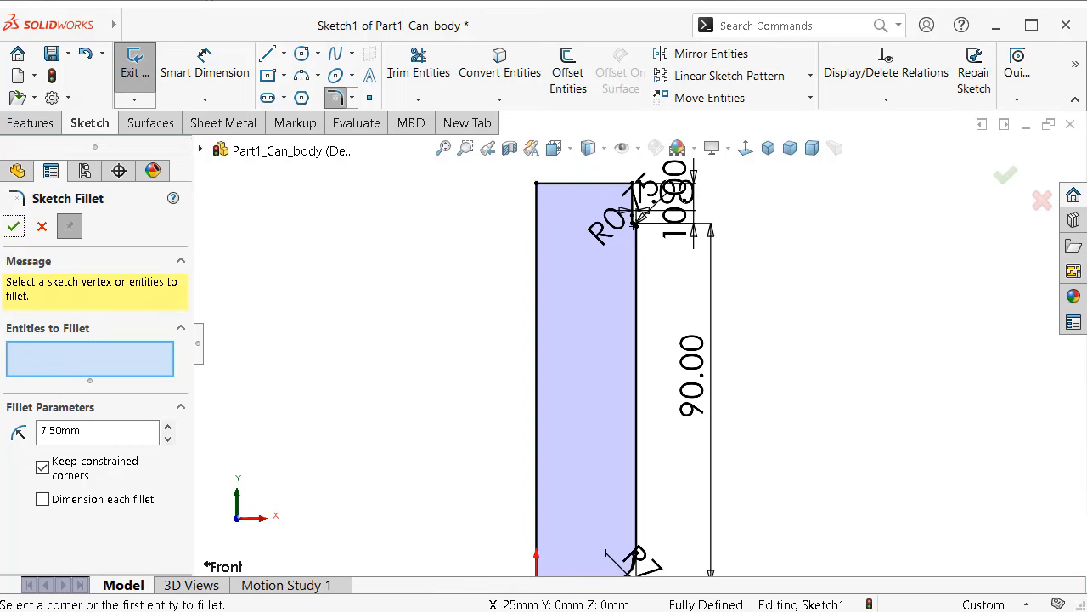
pyautogui.click(12, 228)
# - Revolve the profile 360 degrees about its long vertical edge through the origin to form the solid can body
pyautogui.click(407, 331)
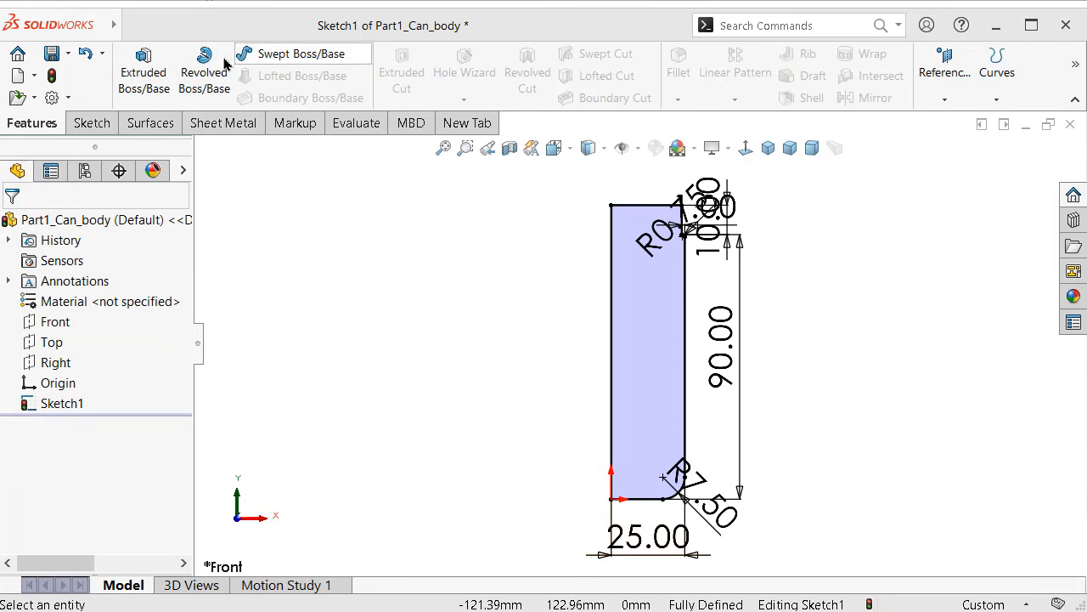
pyautogui.click(143, 64)
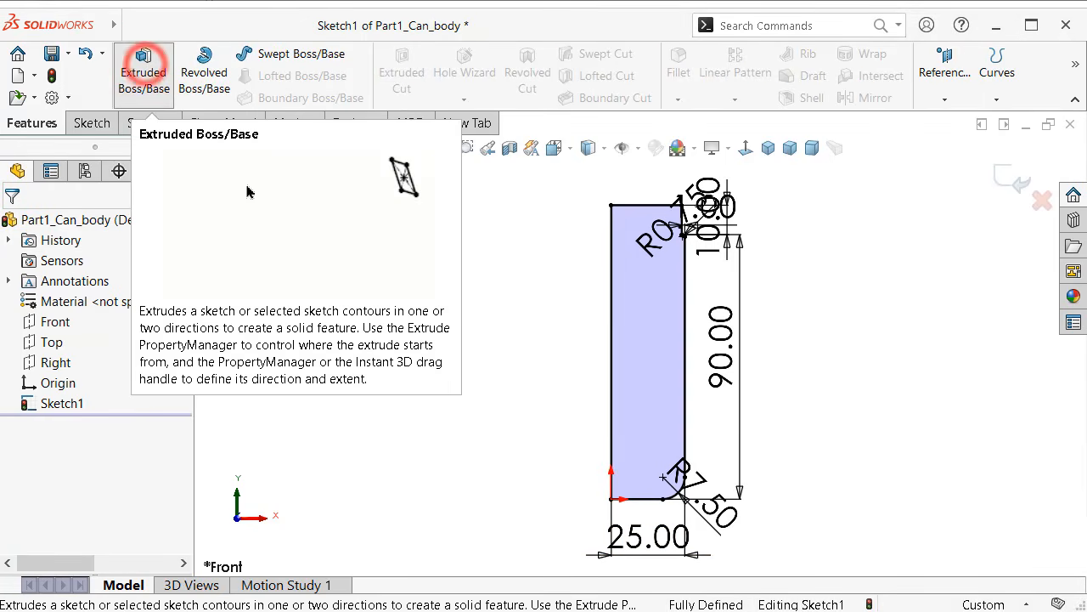
pyautogui.click(194, 66)
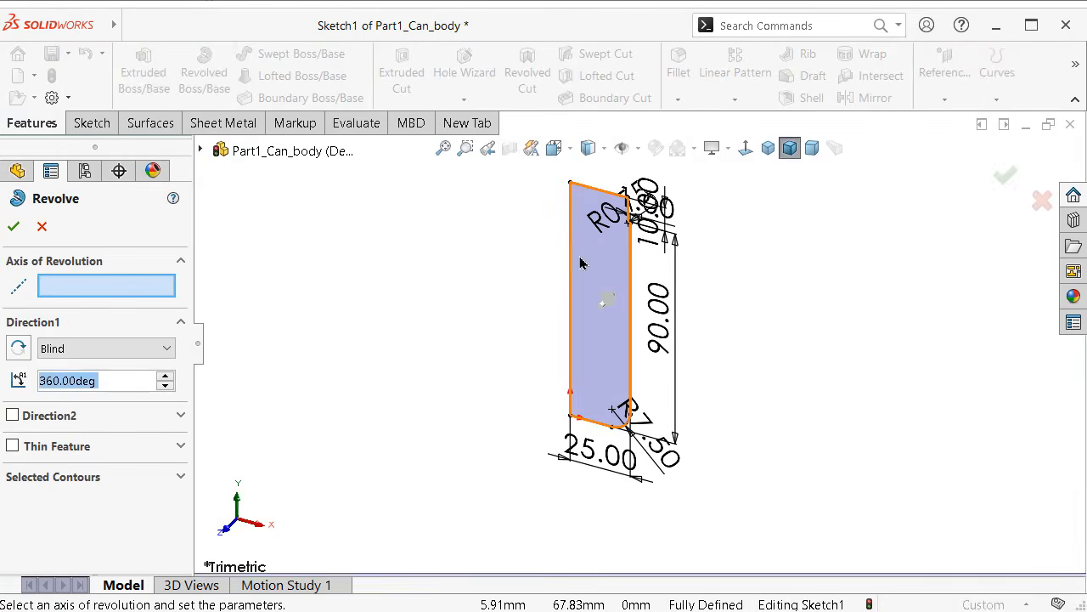
pyautogui.click(572, 249)
pyautogui.rightClick(571, 249)
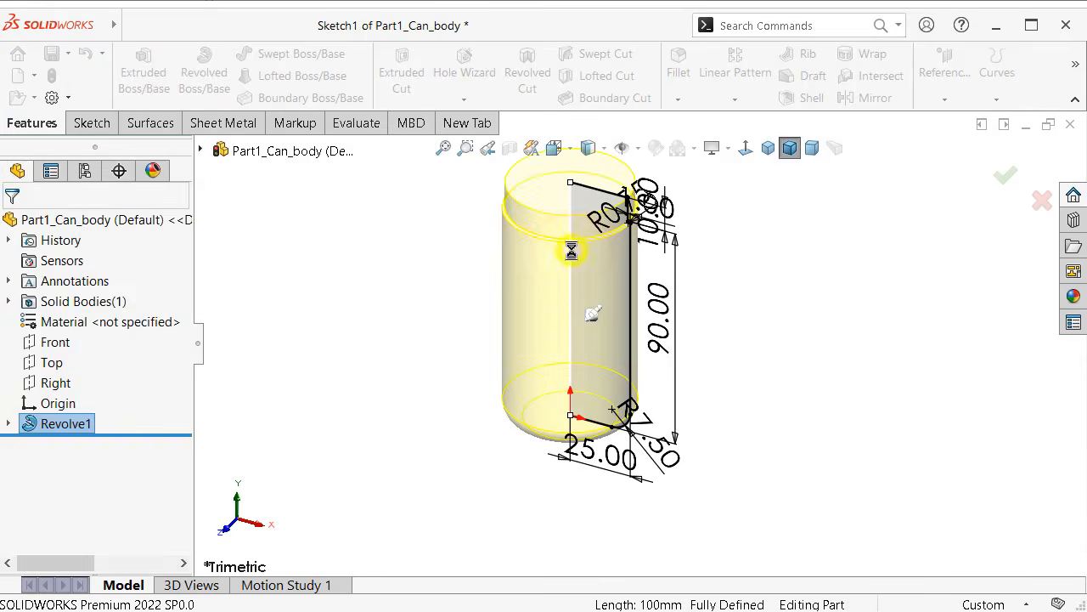
# - Apply the green satin finish plastic appearance to the revolved can body
pyautogui.click(1073, 297)
pyautogui.click(747, 177)
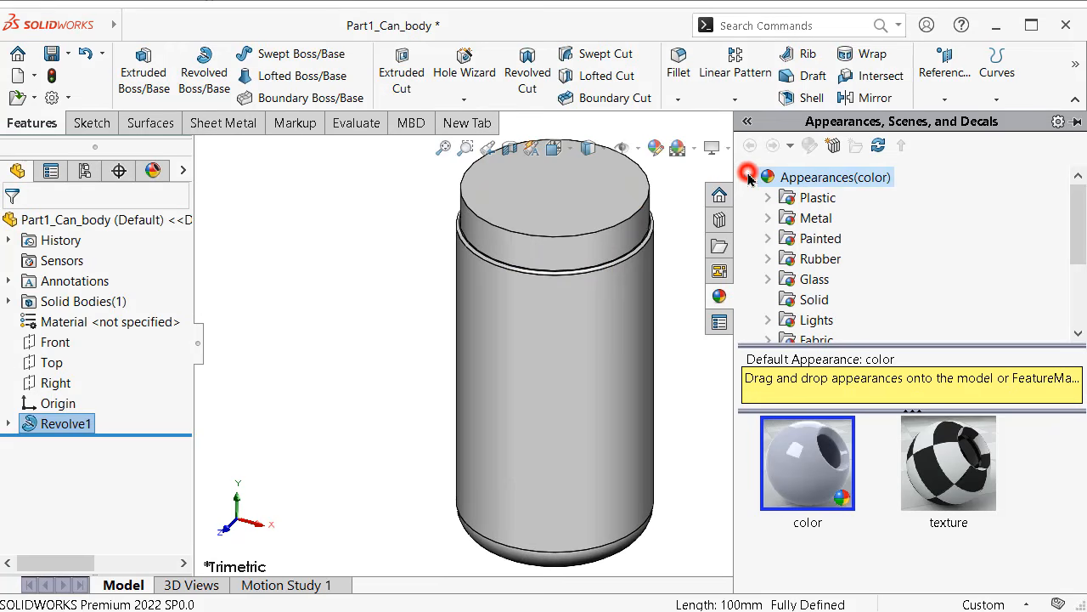
pyautogui.click(807, 198)
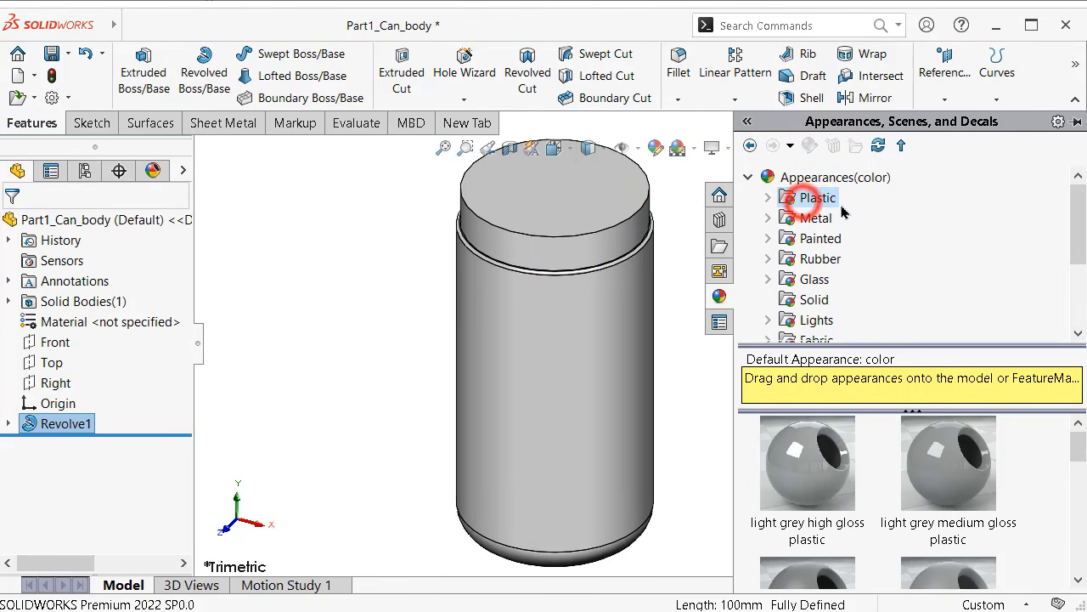
pyautogui.click(767, 197)
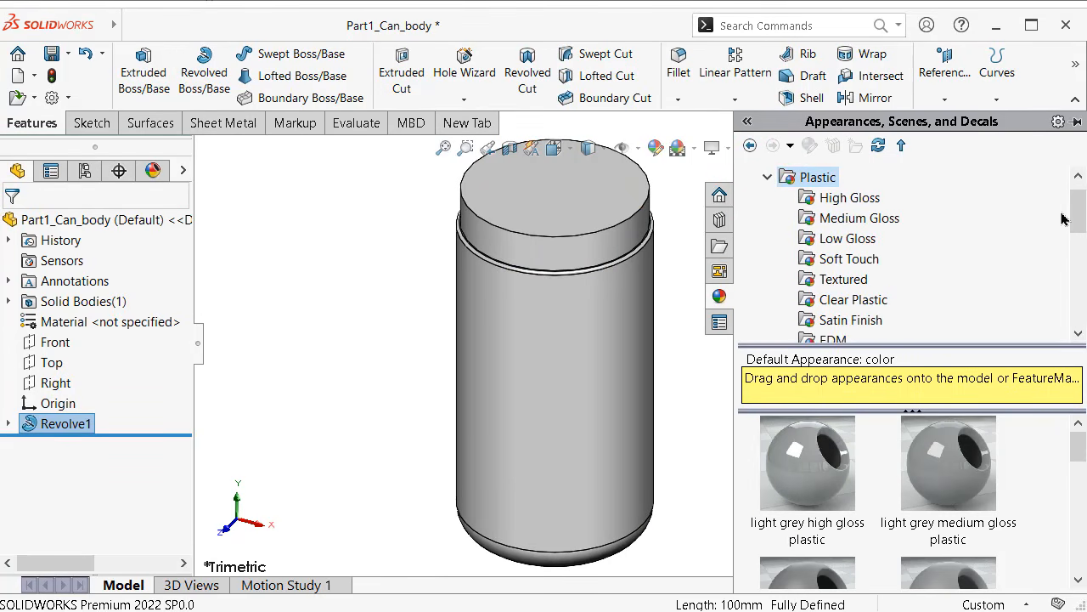
pyautogui.moveTo(1078, 219); pyautogui.dragTo(1081, 230)
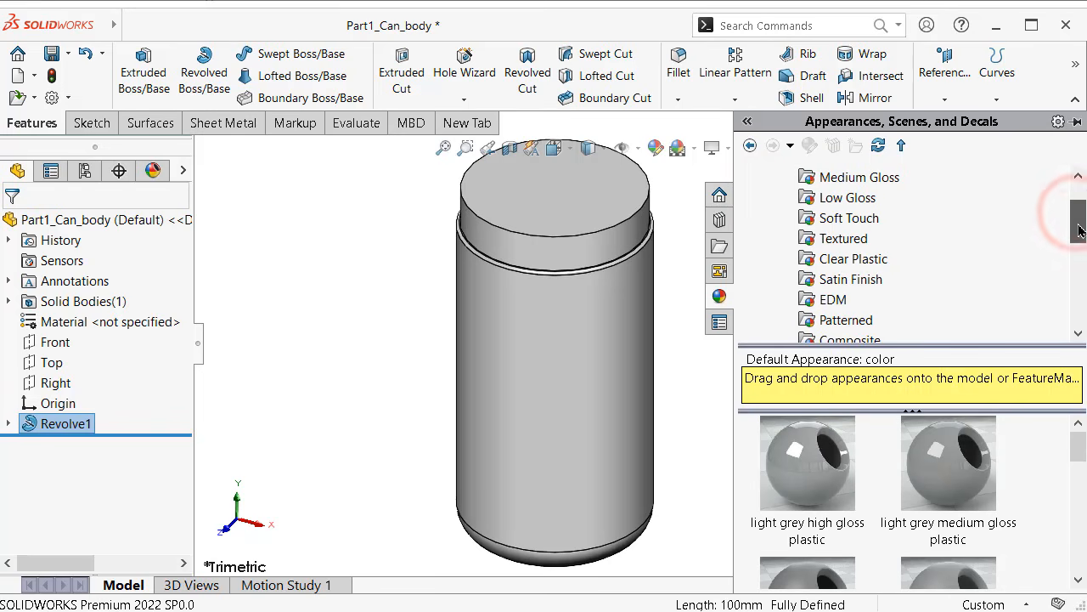
pyautogui.click(854, 258)
pyautogui.moveTo(1076, 446); pyautogui.dragTo(1054, 366)
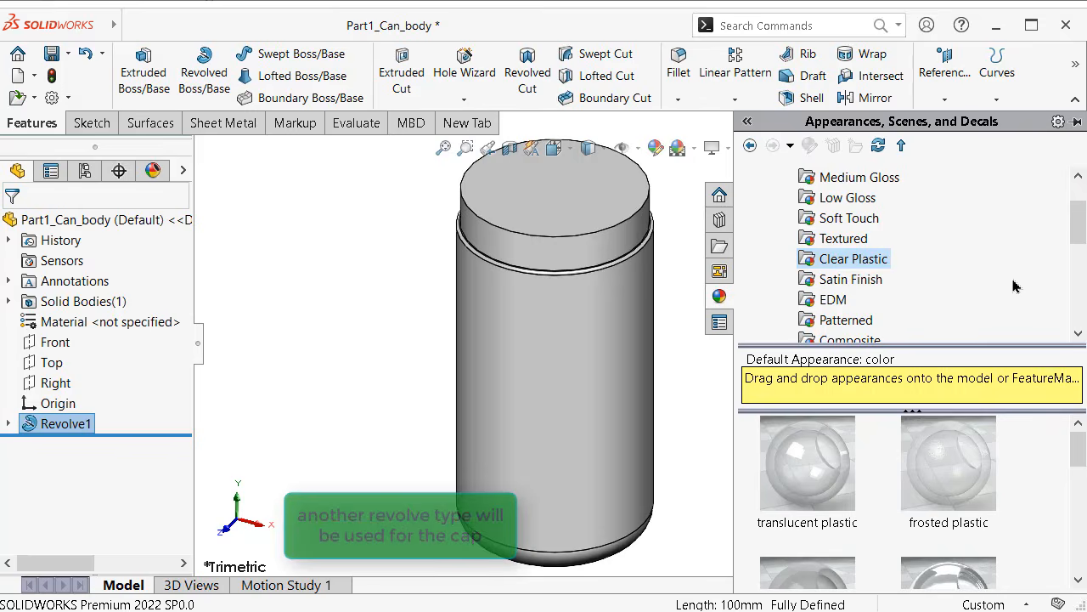
pyautogui.click(850, 279)
pyautogui.doubleClick(808, 501)
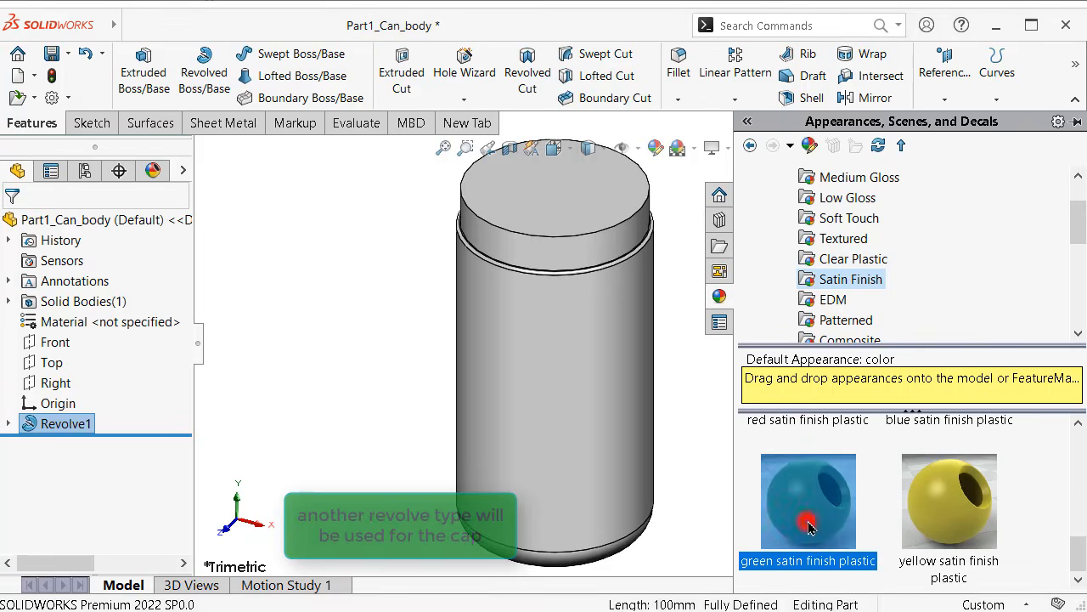
pyautogui.click(301, 390)
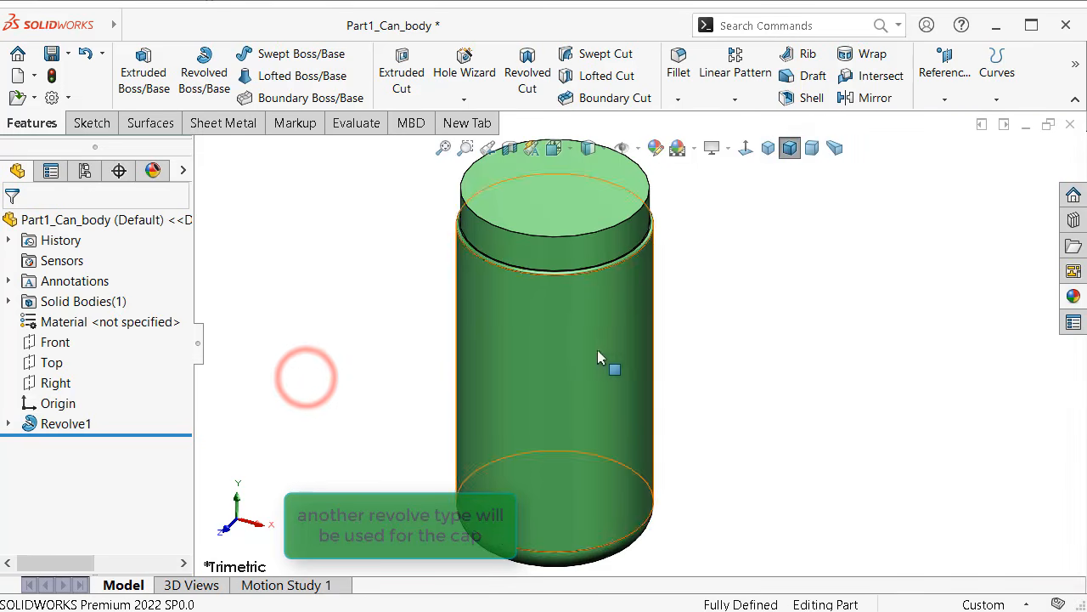
pyautogui.moveTo(609, 369); pyautogui.dragTo(585, 4, button='middle')
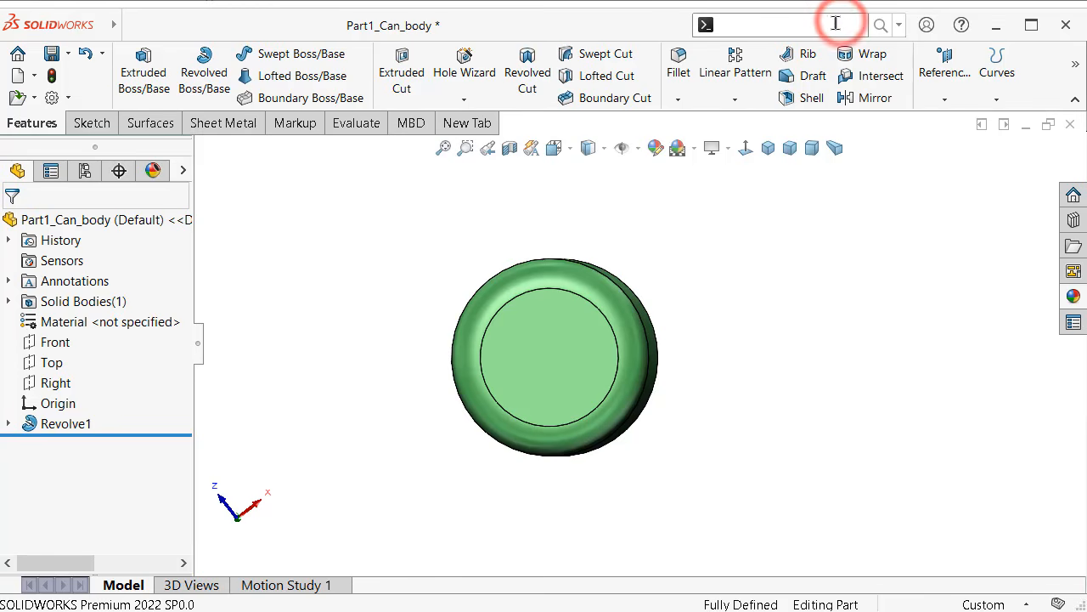
pyautogui.write('do')
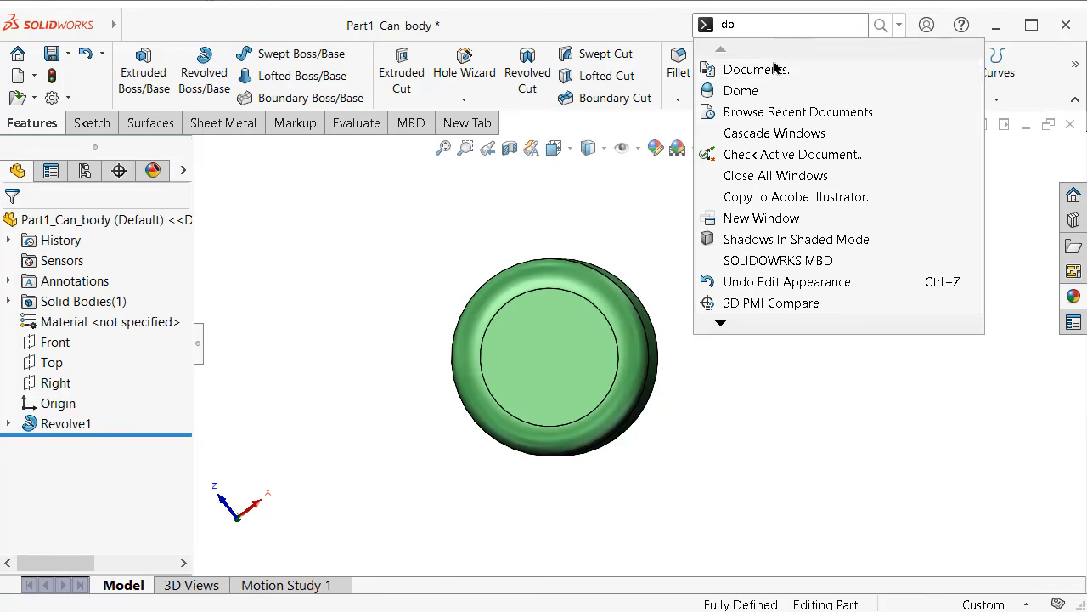
pyautogui.click(739, 90)
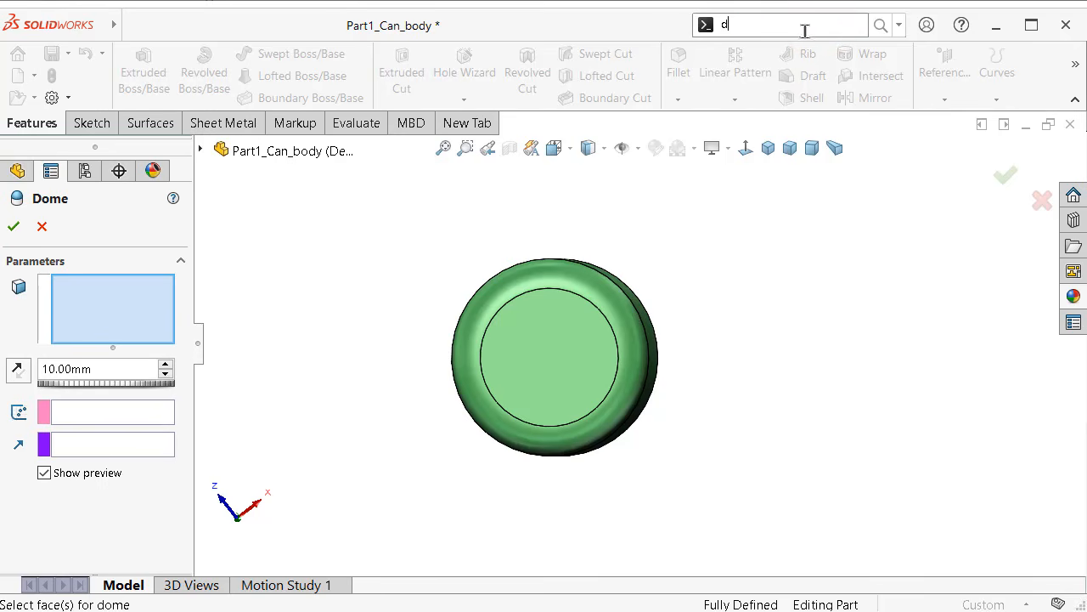
pyautogui.write('om')
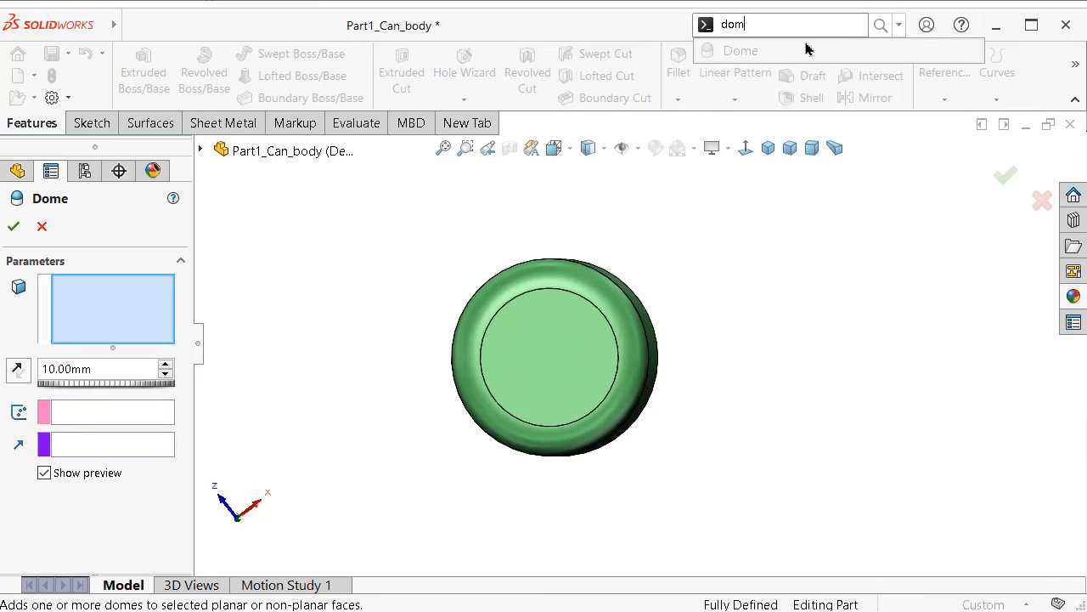
pyautogui.click(34, 227)
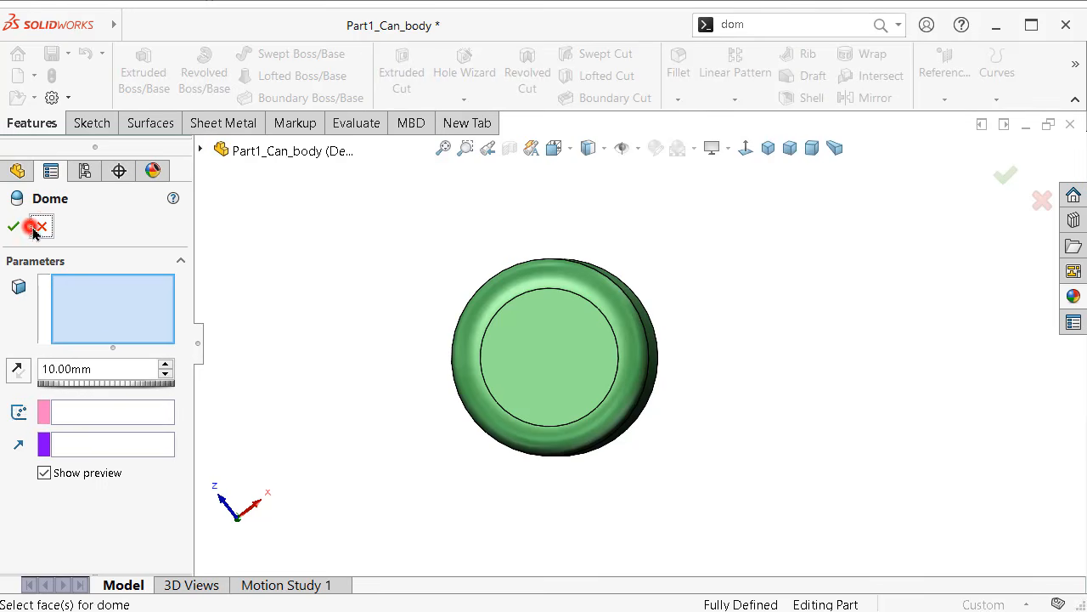
# - Look up where the Dome command is located in the interface
pyautogui.click(769, 24)
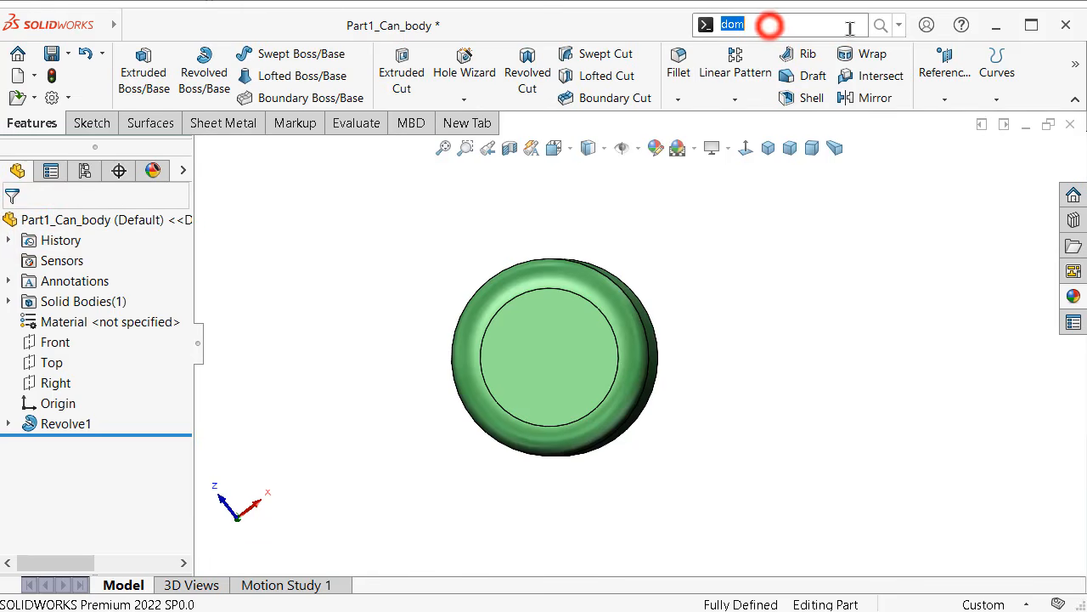
pyautogui.click(884, 25)
pyautogui.click(971, 46)
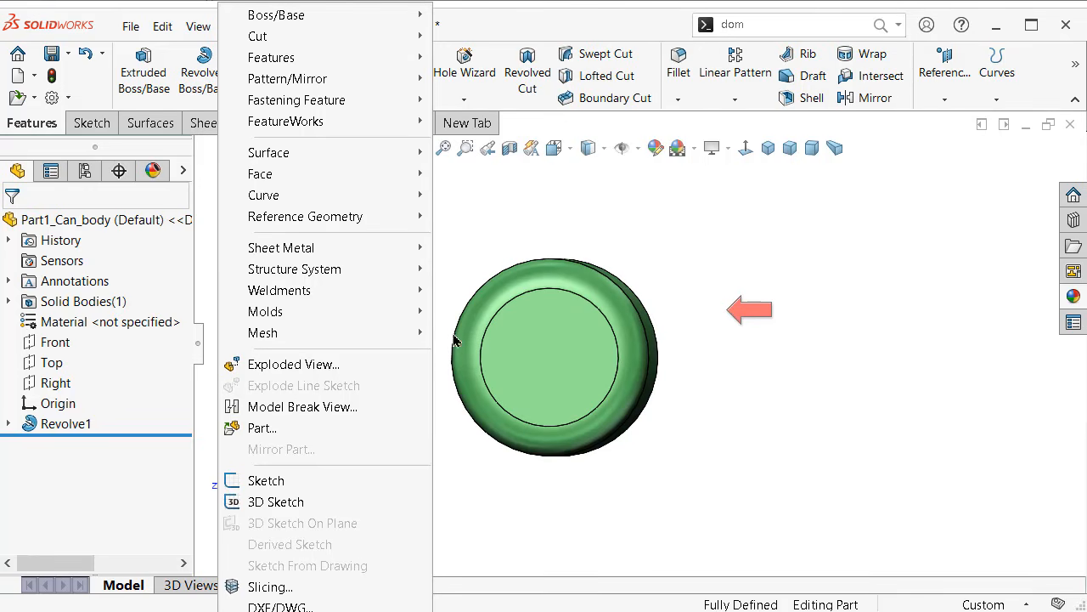
# - Add a 2 mm dome to the flat bottom face of the can, reversed so it curves inward
pyautogui.click(880, 25)
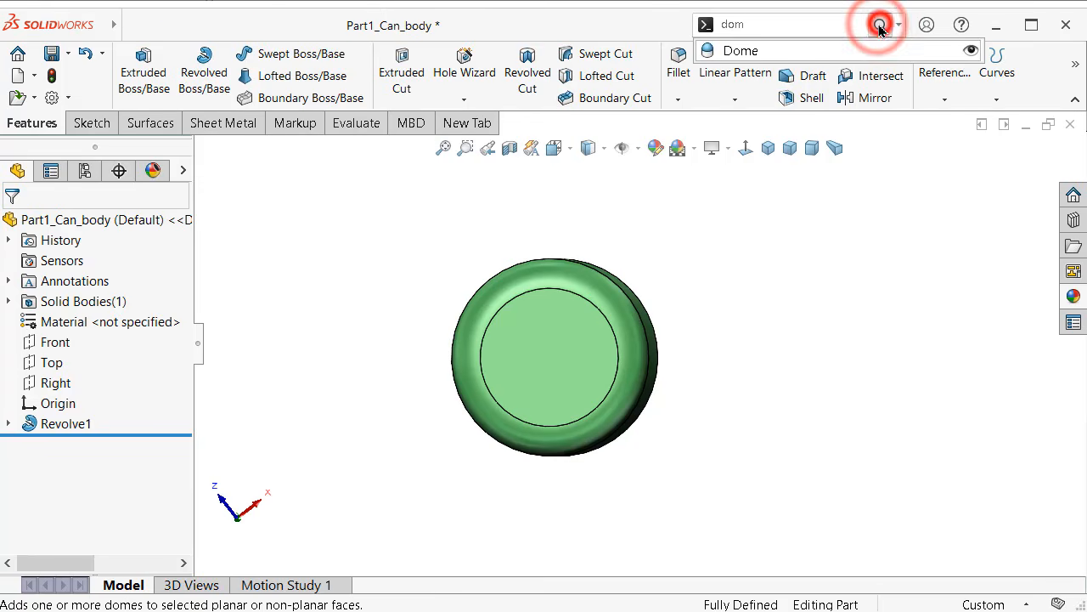
pyautogui.click(833, 49)
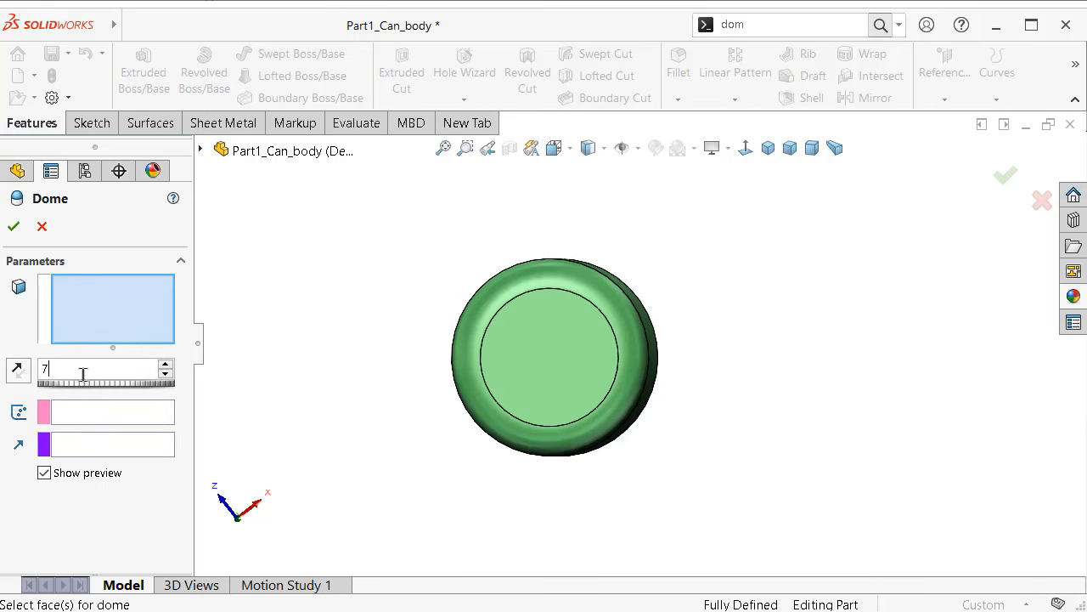
pyautogui.click(519, 366)
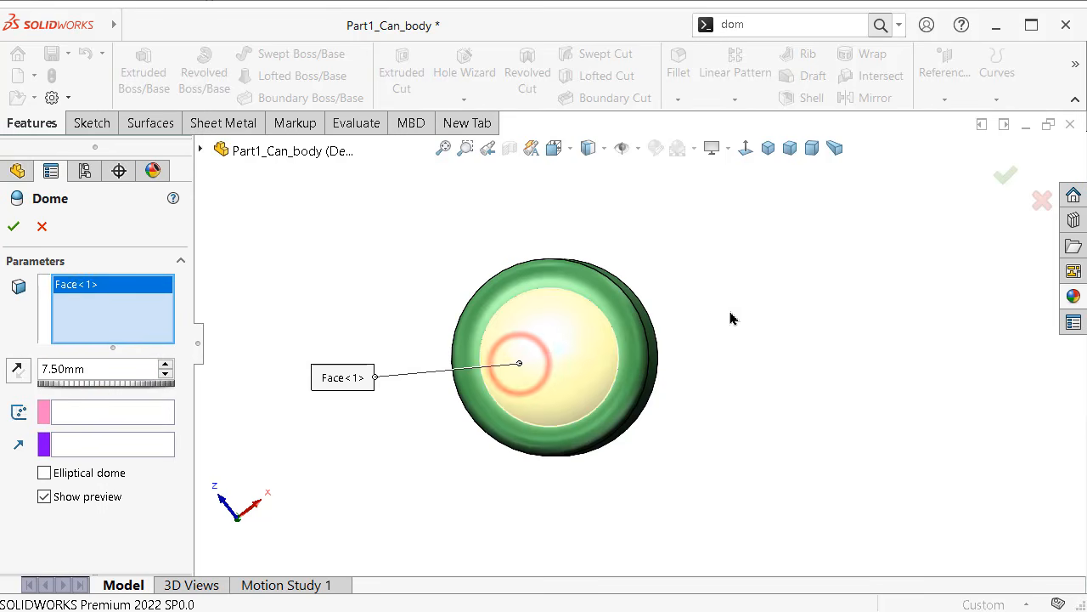
pyautogui.moveTo(615, 394); pyautogui.dragTo(521, 444, button='middle')
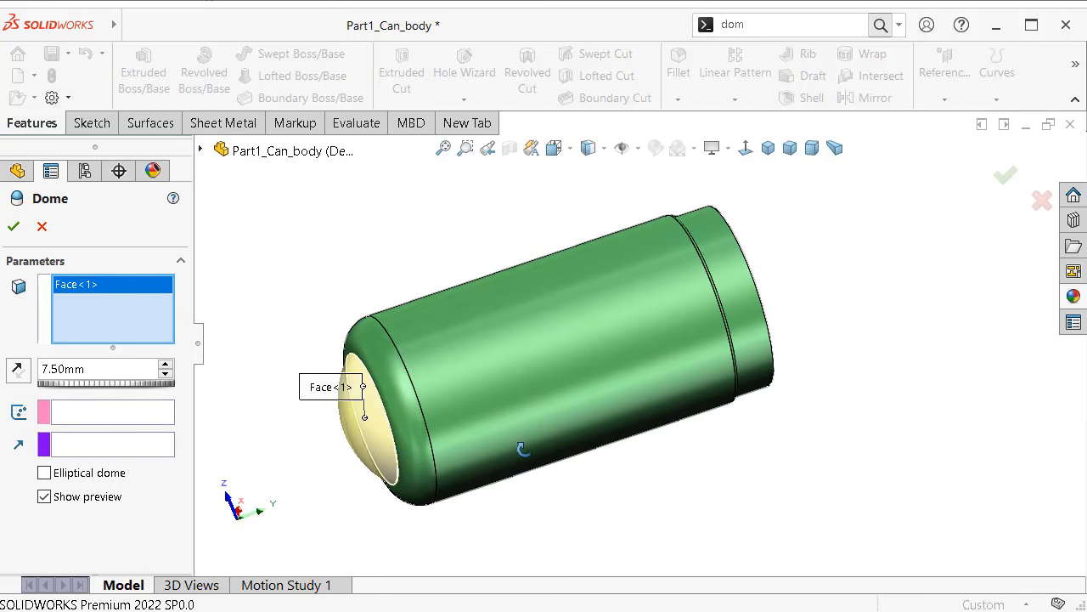
pyautogui.click(17, 370)
pyautogui.doubleClick(98, 367)
pyautogui.write('2')
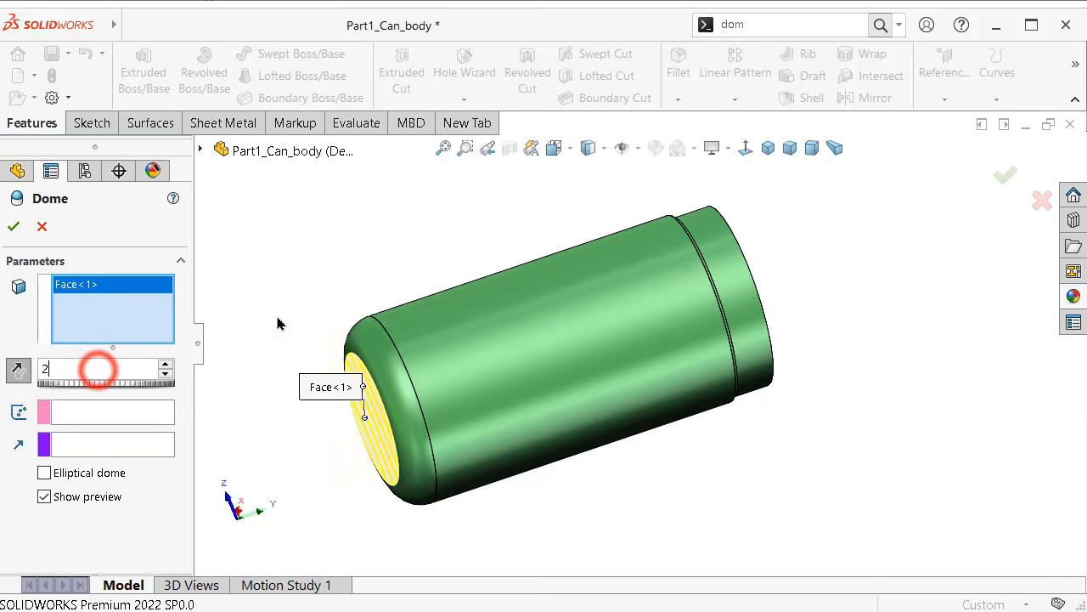
pyautogui.click(278, 321)
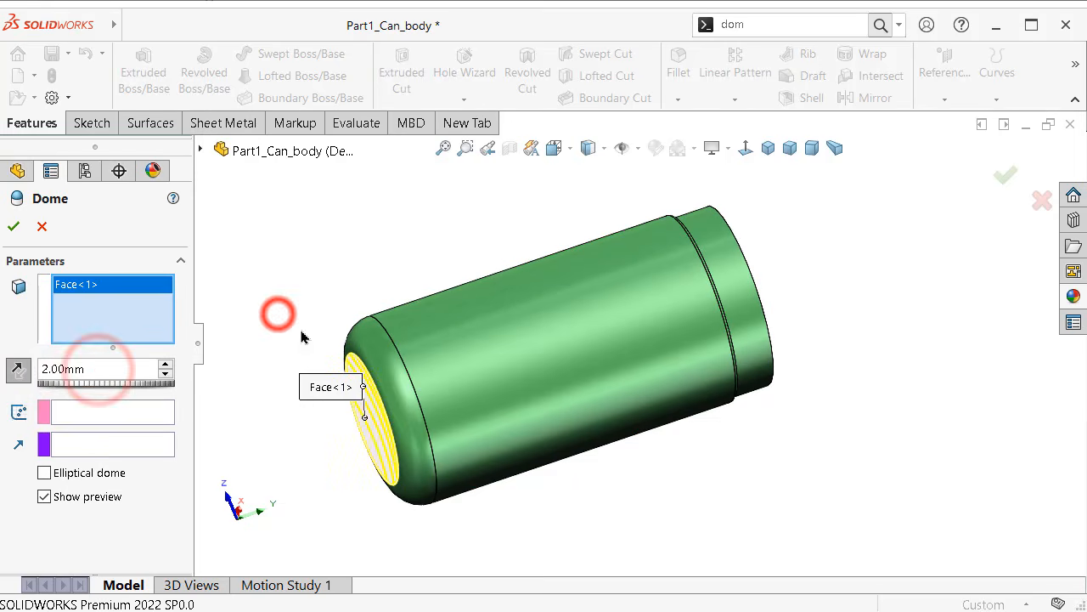
pyautogui.click(13, 226)
# - Shell the can body outward with a 1 mm wall thickness, removing the flat top face
pyautogui.moveTo(441, 376); pyautogui.dragTo(305, 359, button='middle')
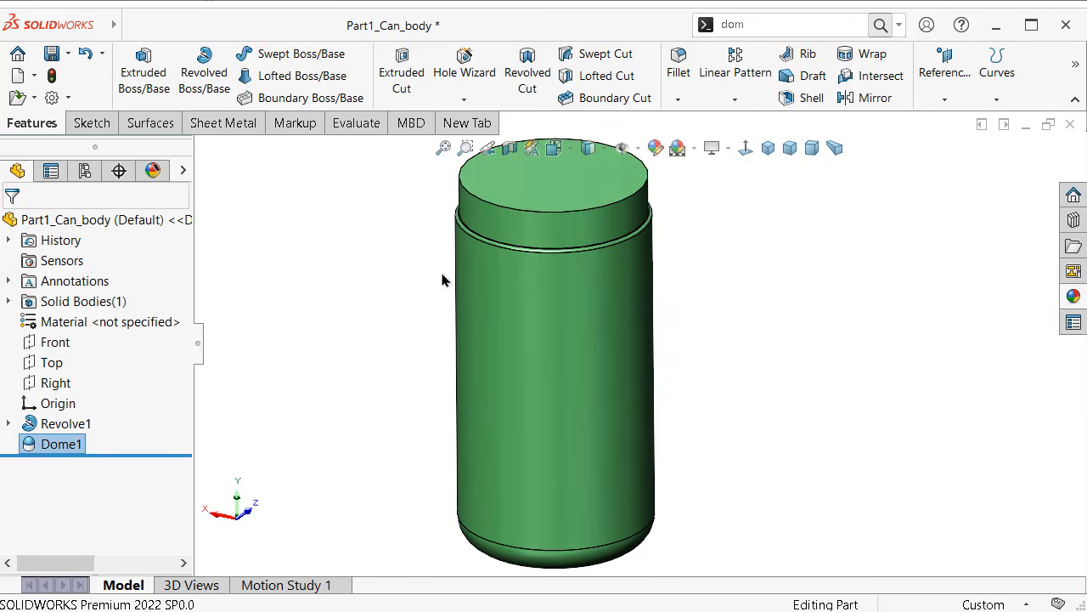
pyautogui.click(797, 100)
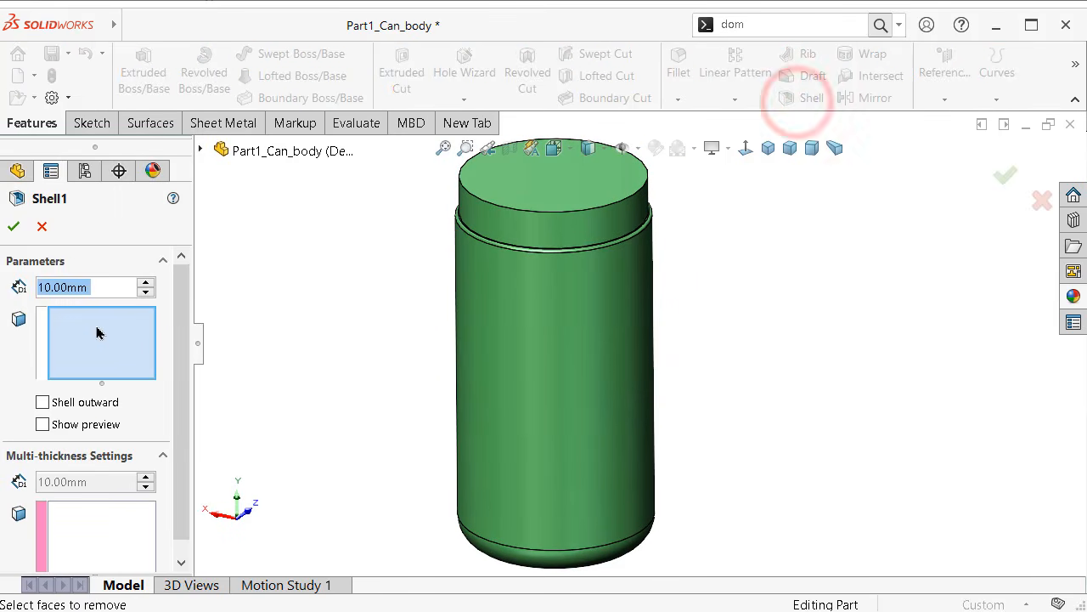
pyautogui.write('1')
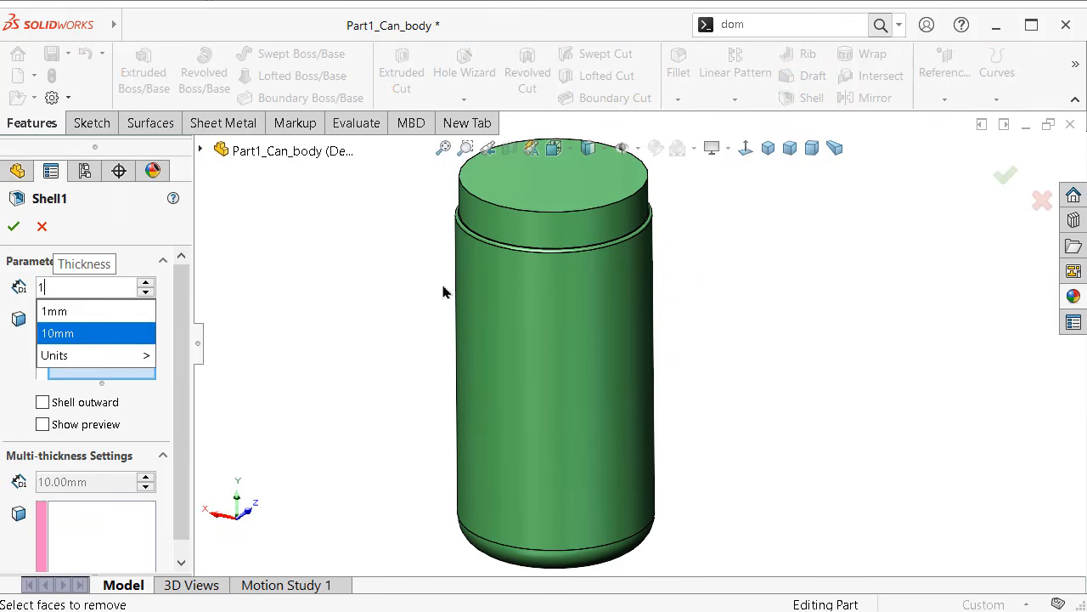
pyautogui.click(530, 195)
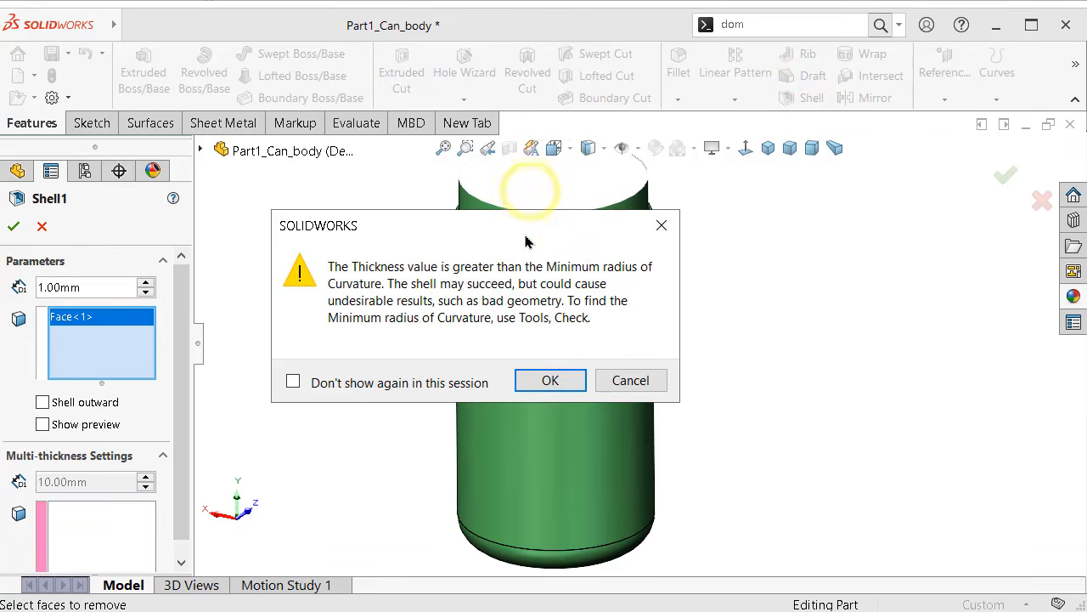
pyautogui.click(619, 387)
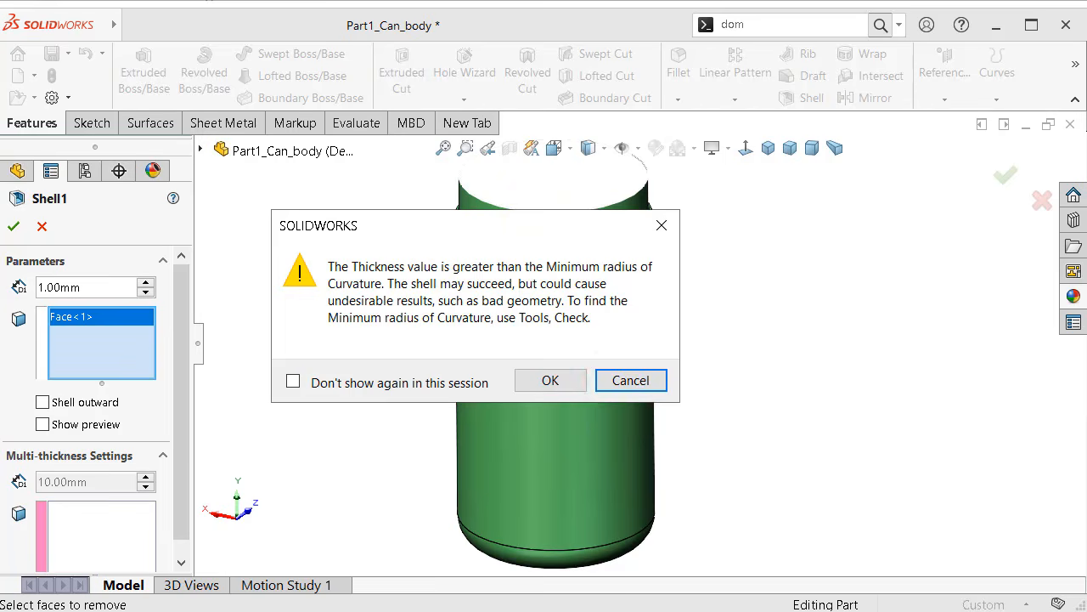
pyautogui.click(619, 380)
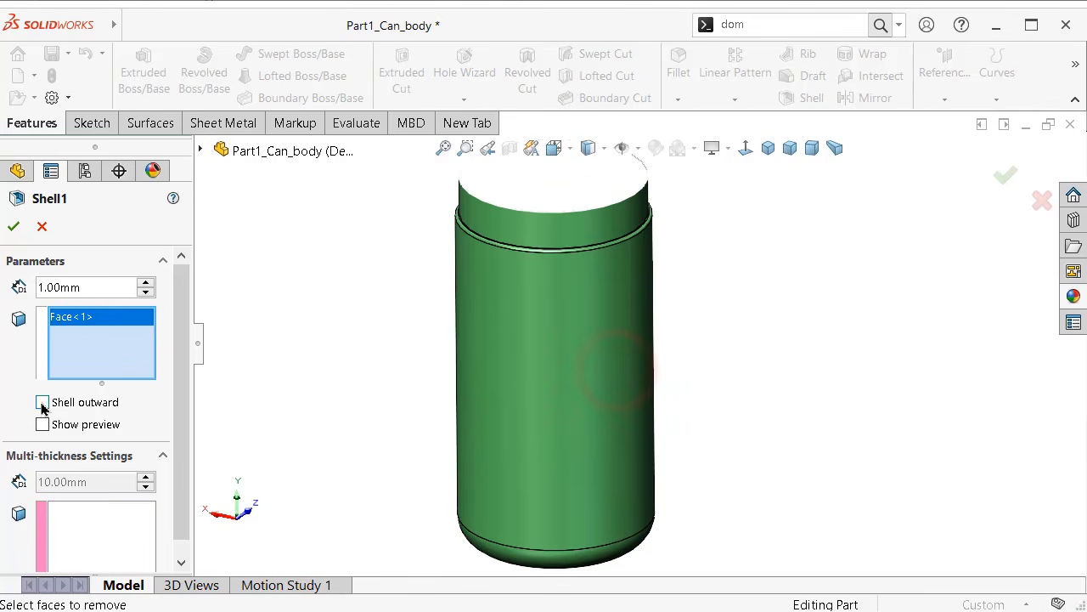
pyautogui.scroll(-2, 568, 252)
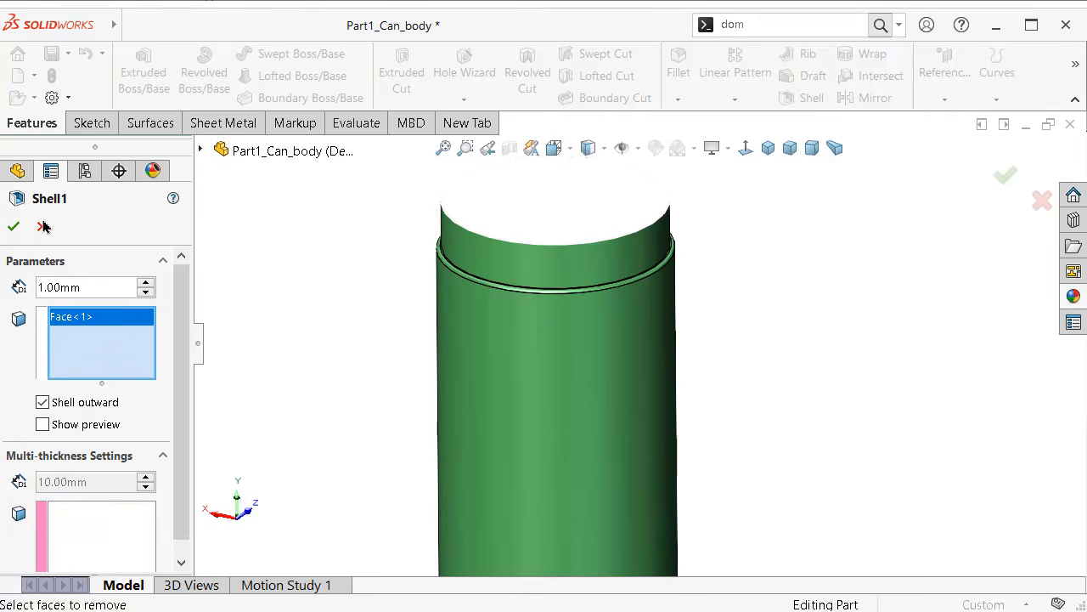
pyautogui.click(13, 226)
# - Inspect the shelled can and its domed underside up close, and return to the isometric view
pyautogui.scroll(3, 595, 344)
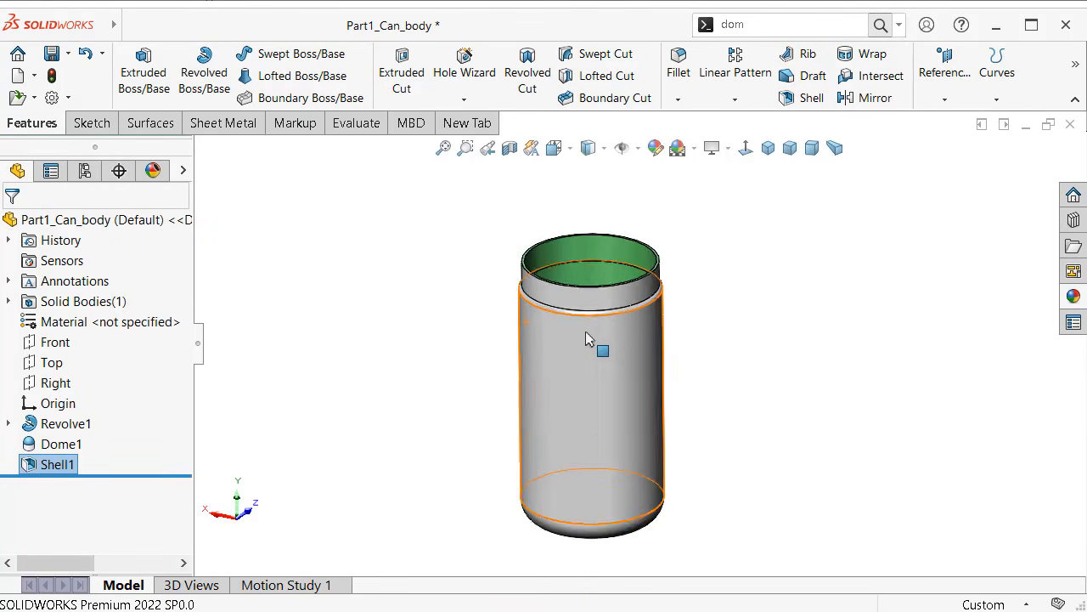
pyautogui.moveTo(667, 430)
pyautogui.mouseDown(button='middle')
pyautogui.moveTo(634, 417)
pyautogui.moveTo(619, 260)
pyautogui.moveTo(623, 413)
pyautogui.moveTo(604, 441)
pyautogui.moveTo(555, 207)
pyautogui.moveTo(657, 438)
pyautogui.mouseUp(button='middle')
pyautogui.scroll(-5, 656, 439)
pyautogui.moveTo(634, 369); pyautogui.dragTo(702, 435, button='middle')
pyautogui.scroll(-5, 602, 248)
pyautogui.scroll(5, 770, 197)
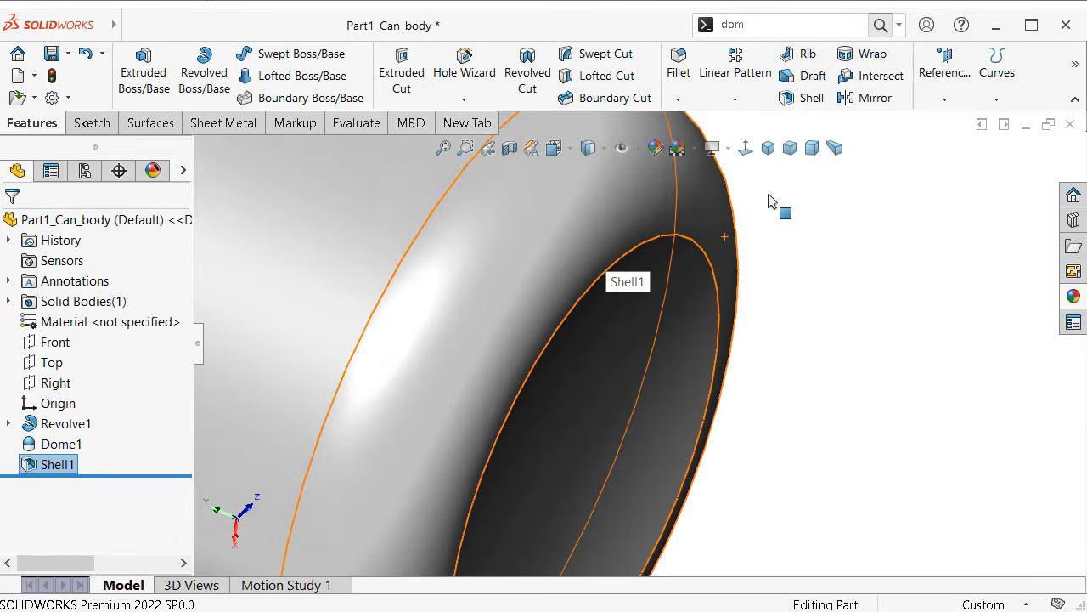
pyautogui.click(763, 148)
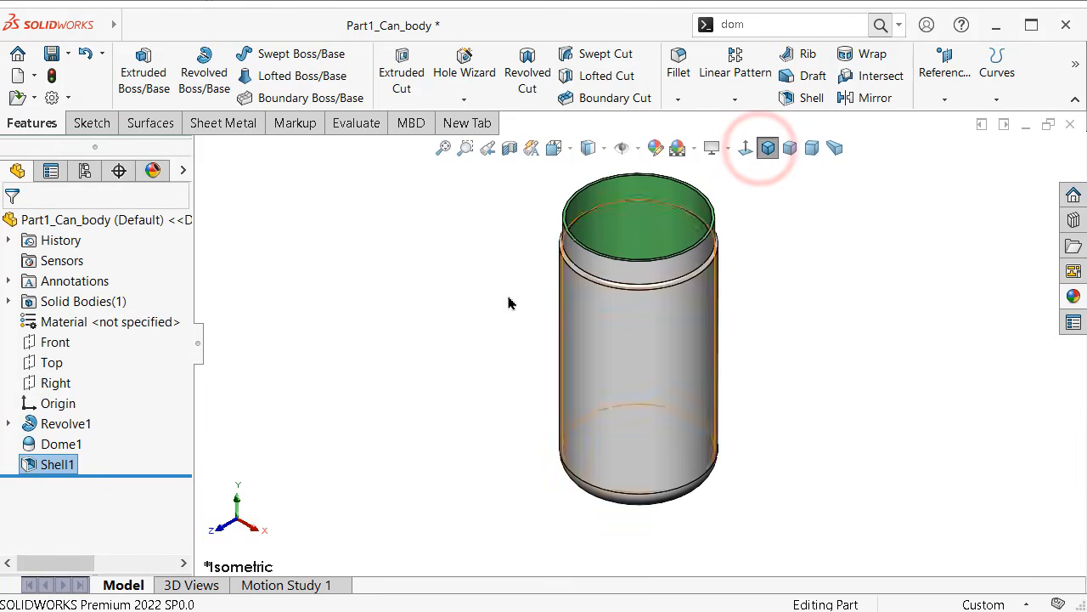
# - Apply the green satin finish plastic appearance to the entire shelled body
pyautogui.click(1072, 297)
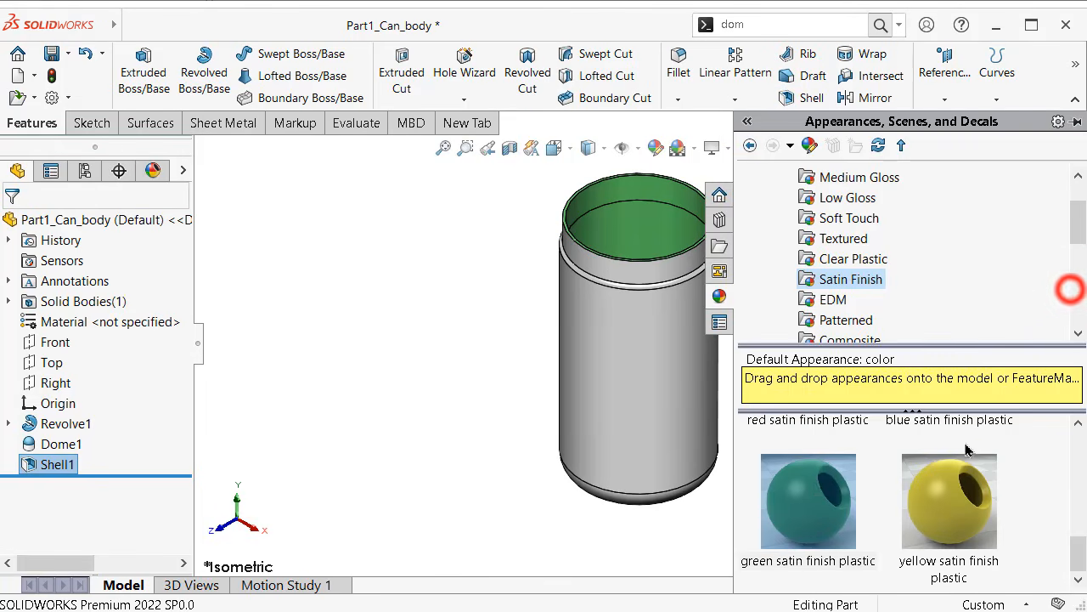
pyautogui.moveTo(807, 498); pyautogui.dragTo(666, 402)
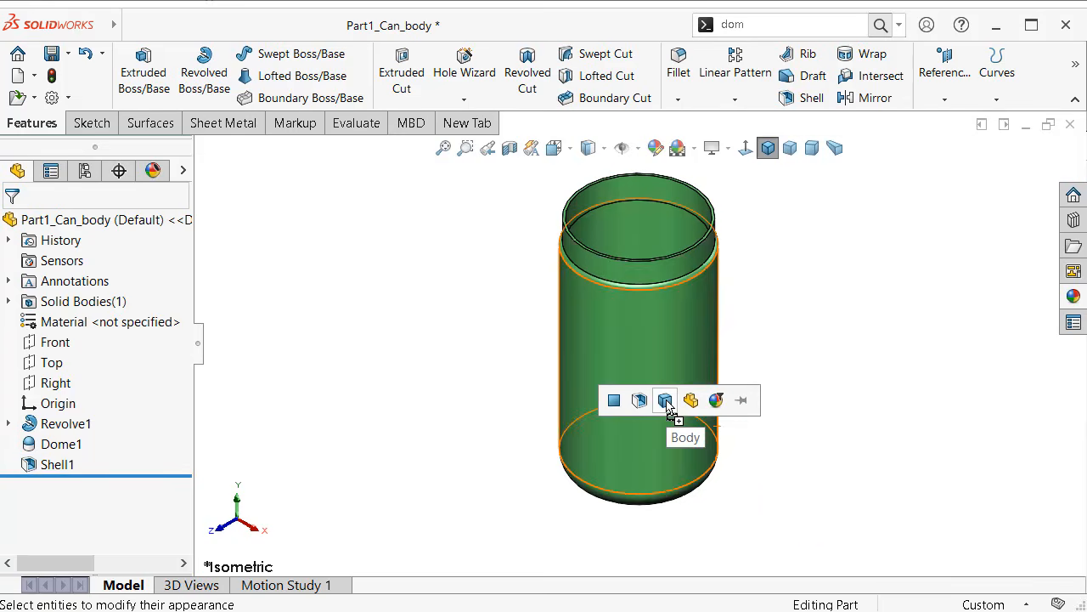
pyautogui.click(666, 400)
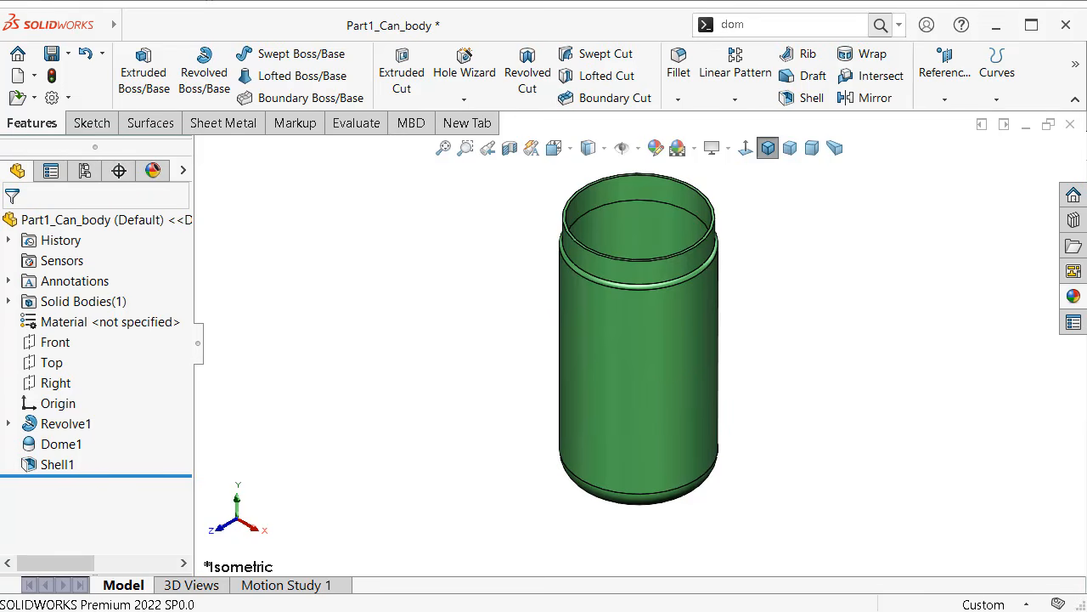
# - Inspect the finished can from its underside and set the display style to Shaded, without edges
pyautogui.moveTo(731, 417); pyautogui.dragTo(756, 444, button='middle')
pyautogui.moveTo(782, 382); pyautogui.dragTo(610, 186, button='middle')
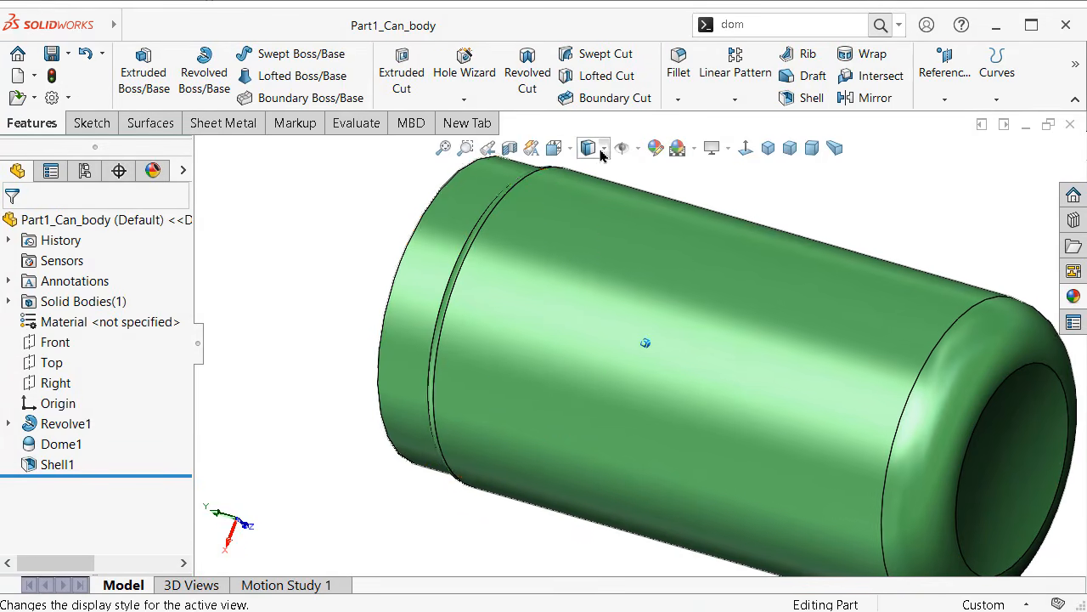
pyautogui.click(599, 148)
pyautogui.click(591, 188)
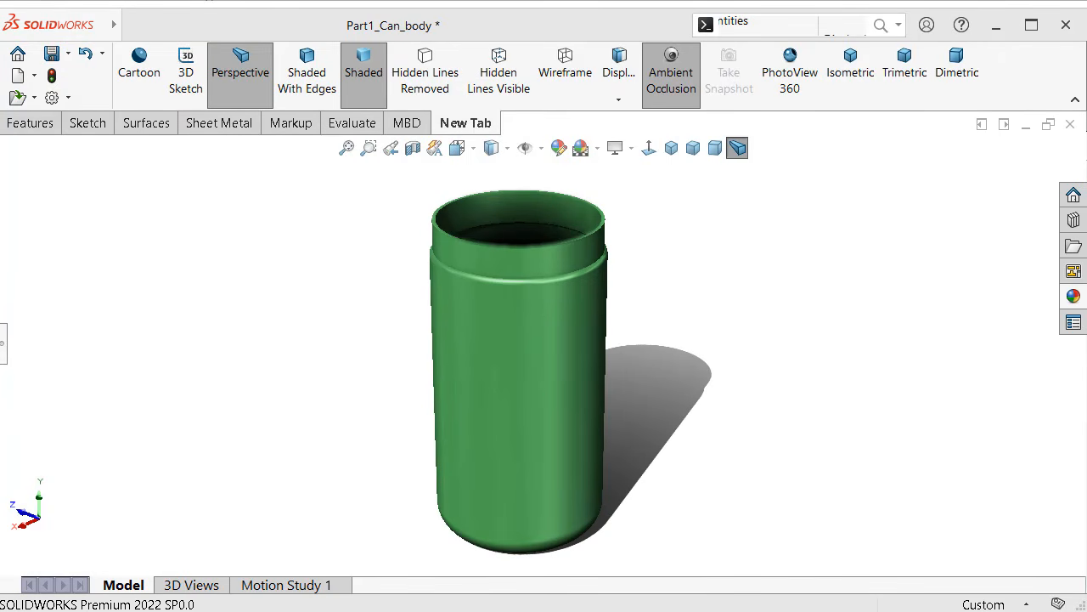
# - Create a new part document, Part2_can_cap, and start a sketch on its Front plane
pyautogui.click(18, 77)
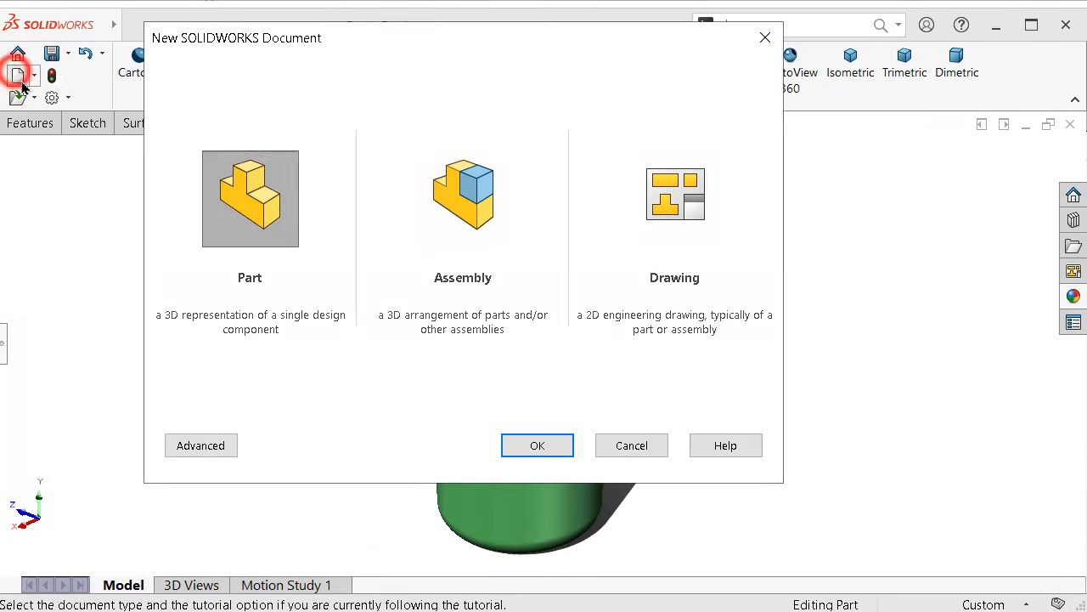
pyautogui.click(264, 216)
pyautogui.click(540, 444)
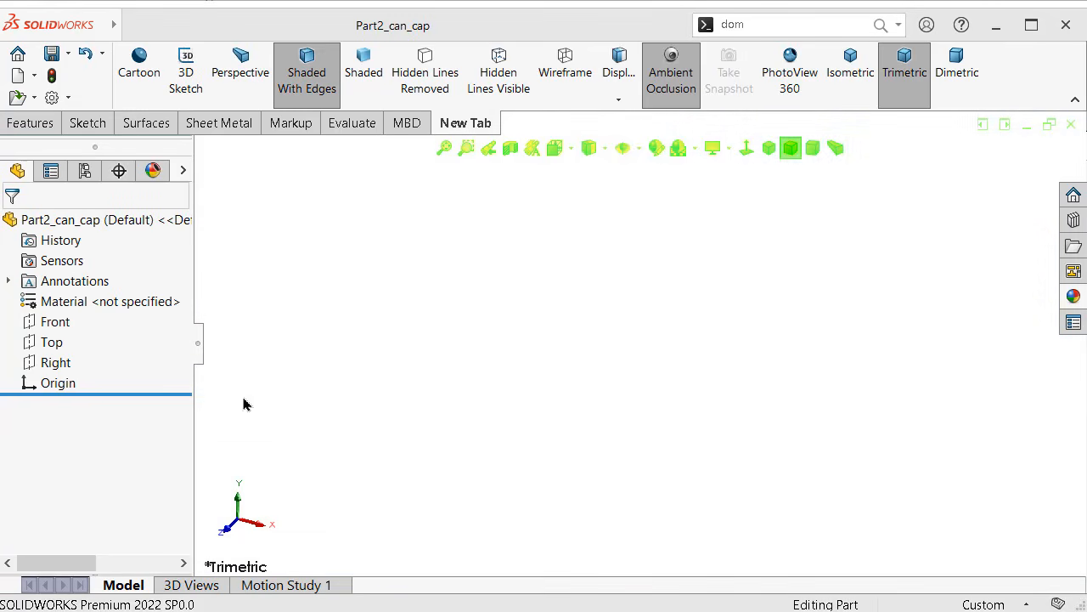
pyautogui.click(34, 325)
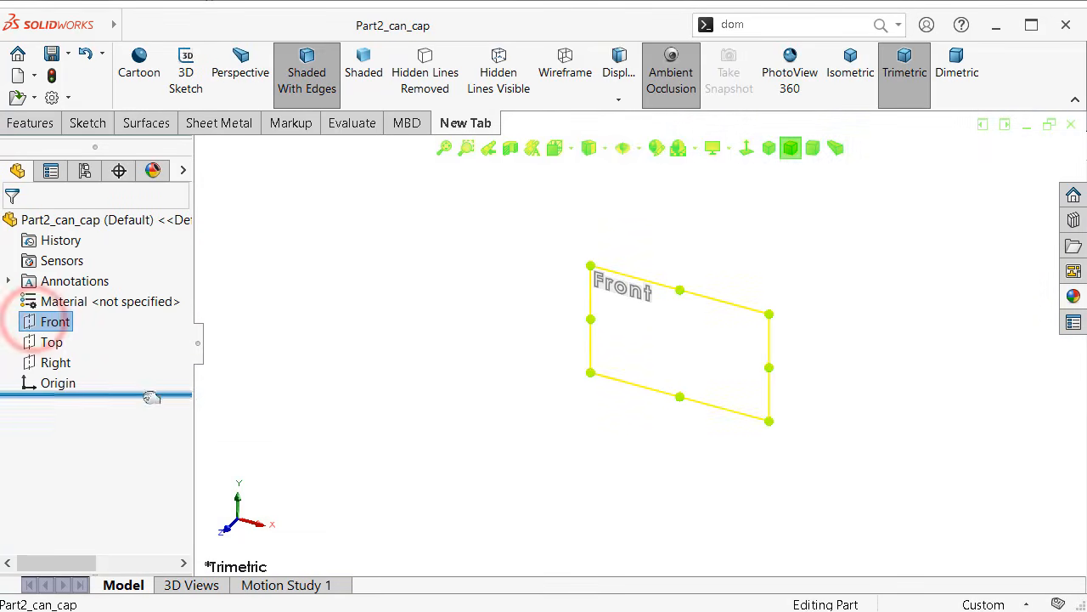
pyautogui.click(64, 301)
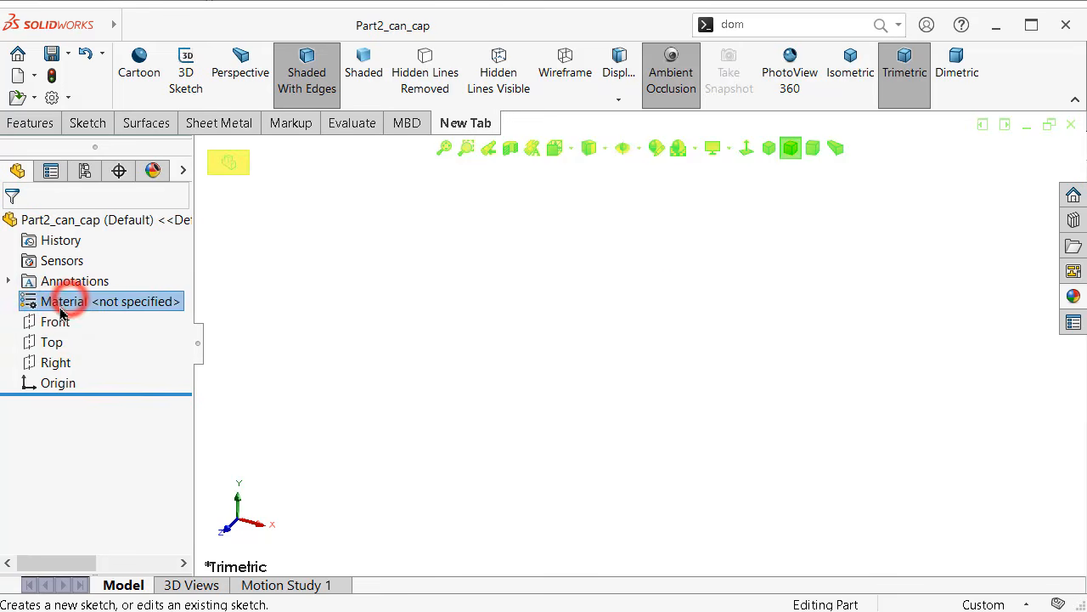
pyautogui.click(55, 321)
pyautogui.click(67, 296)
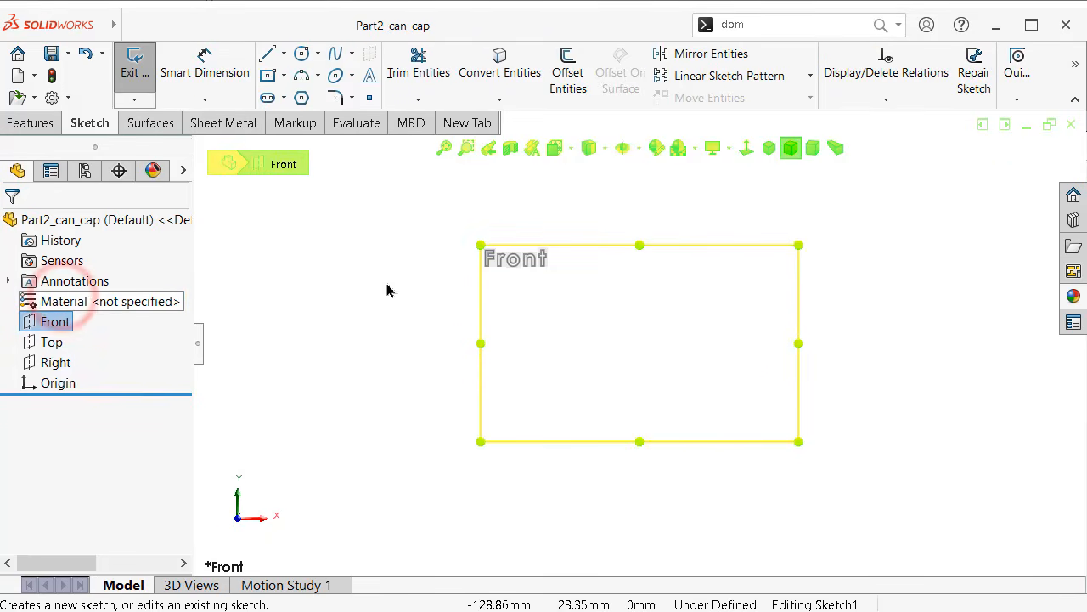
# - Sketch a closed rectangular profile of lines starting at the origin, about 95 mm wide and 35 mm high
pyautogui.click(267, 54)
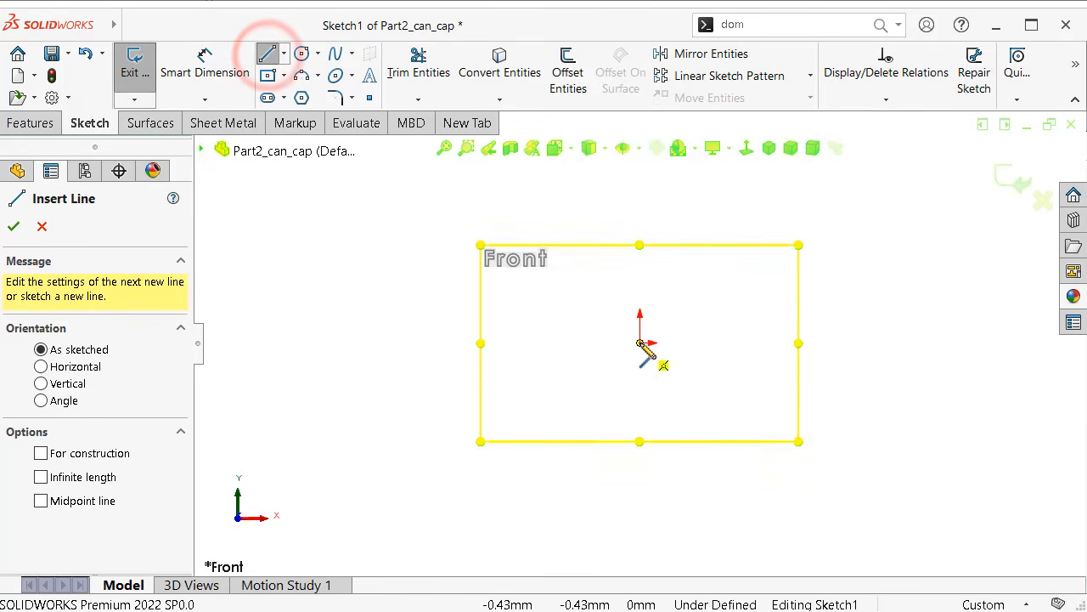
pyautogui.click(641, 343)
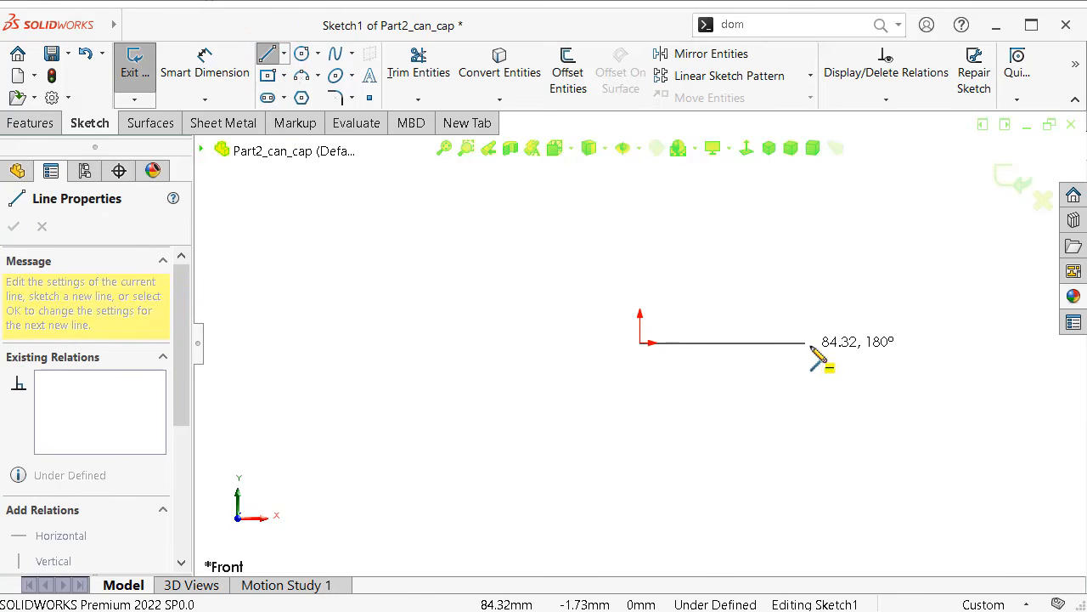
pyautogui.click(825, 343)
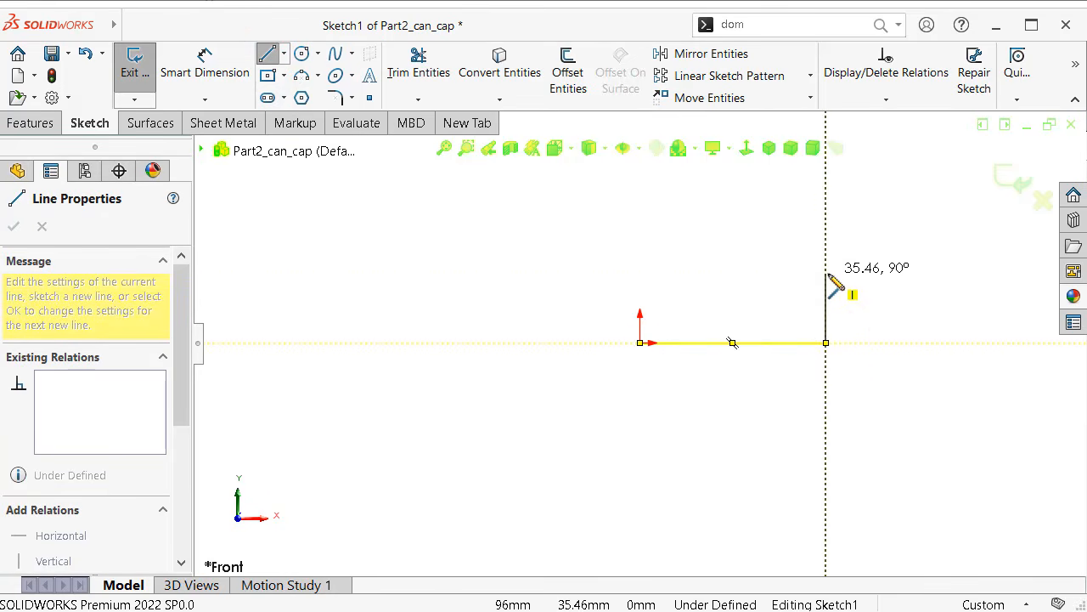
pyautogui.click(828, 275)
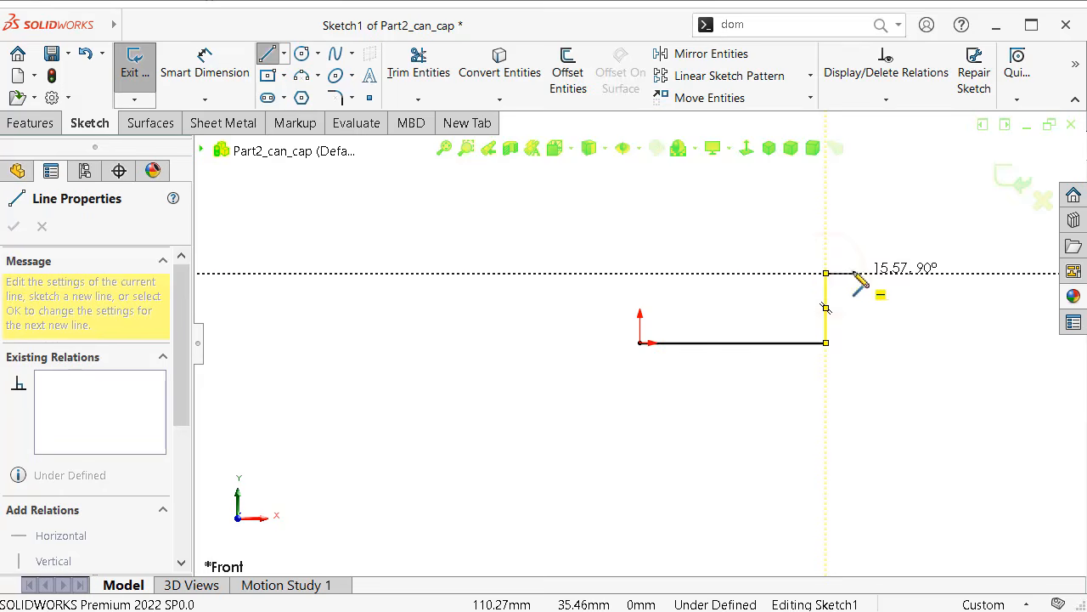
pyautogui.scroll(-3, 858, 282)
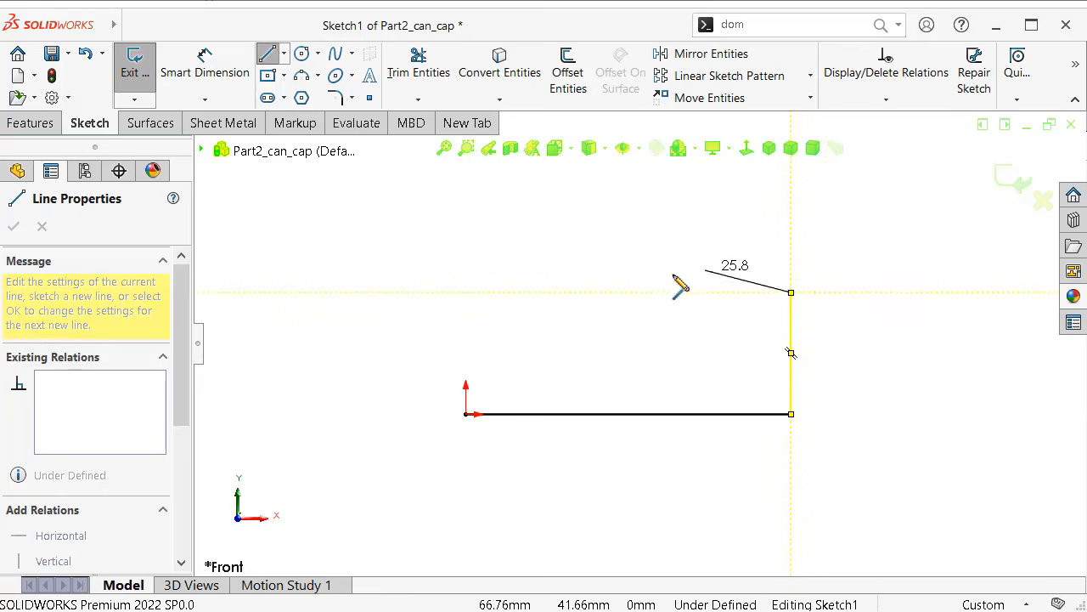
pyautogui.click(465, 292)
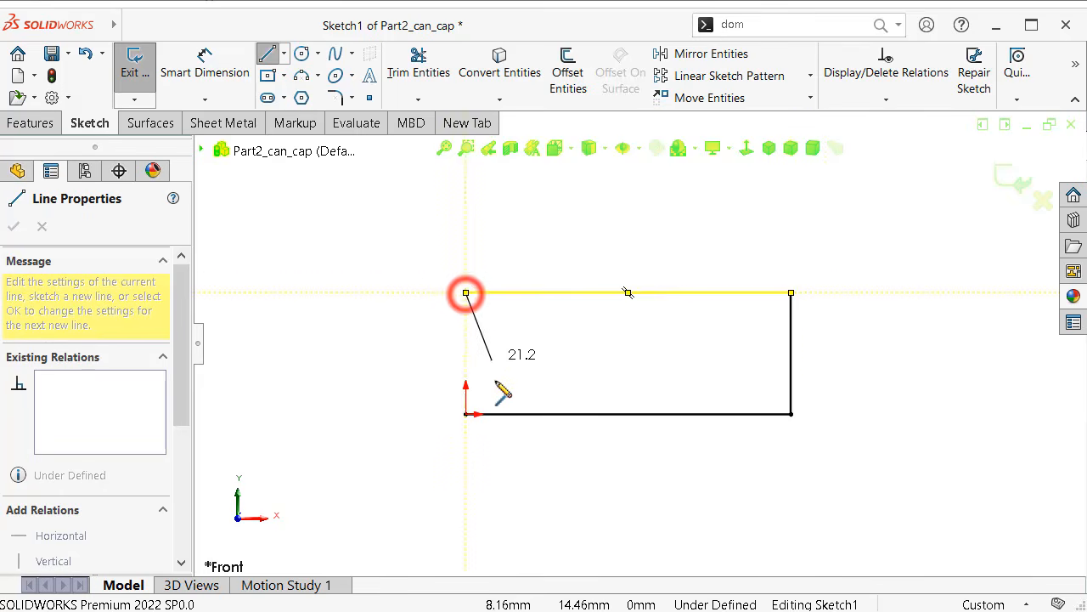
pyautogui.click(465, 414)
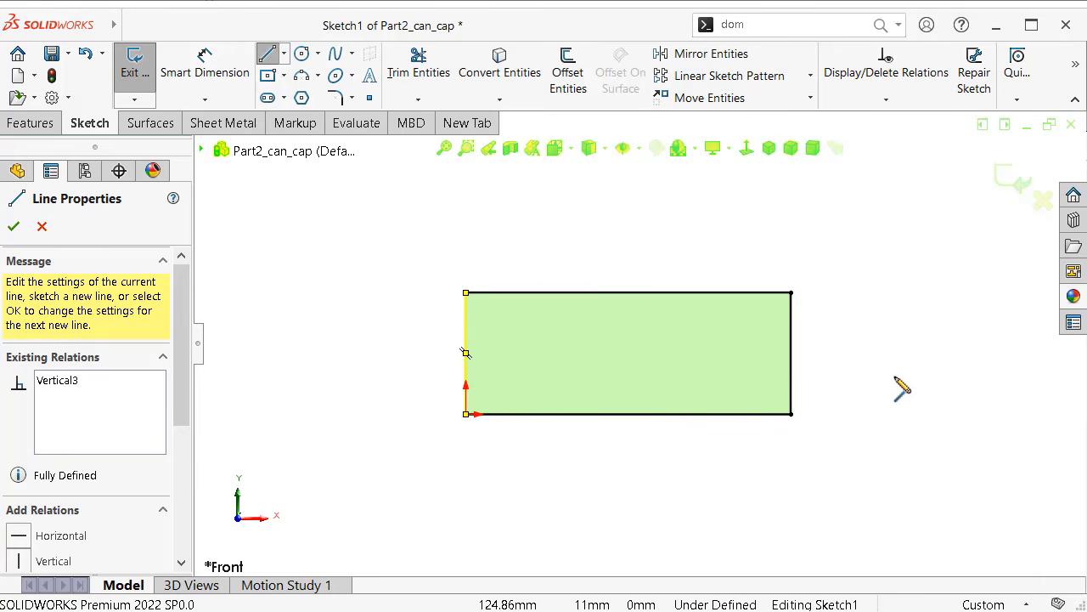
pyautogui.press('Escape')
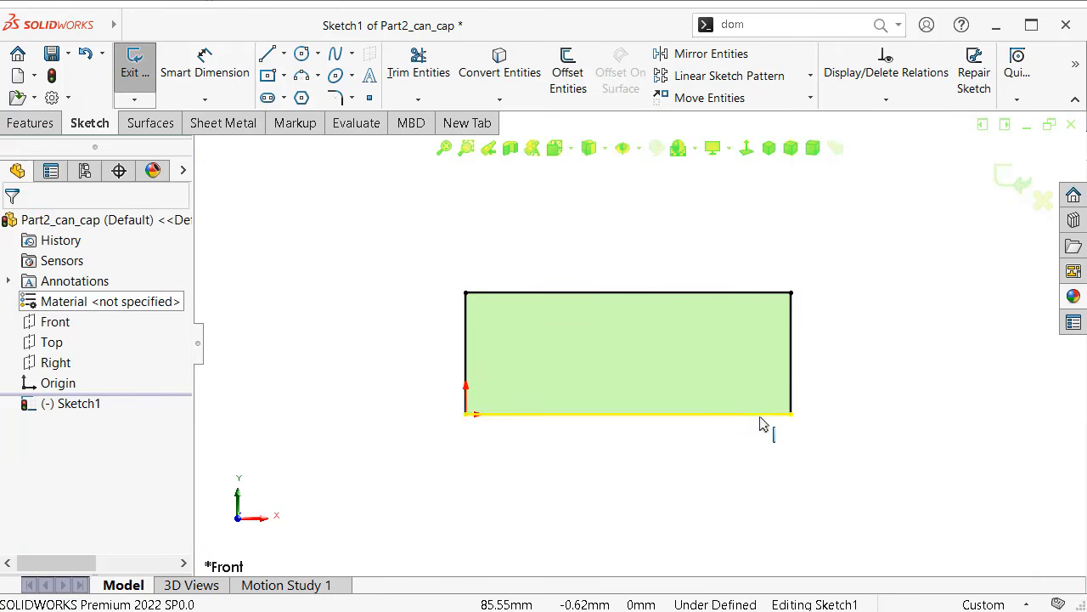
# - Dimension the rectangle's bottom line to 50 mm
pyautogui.click(759, 414)
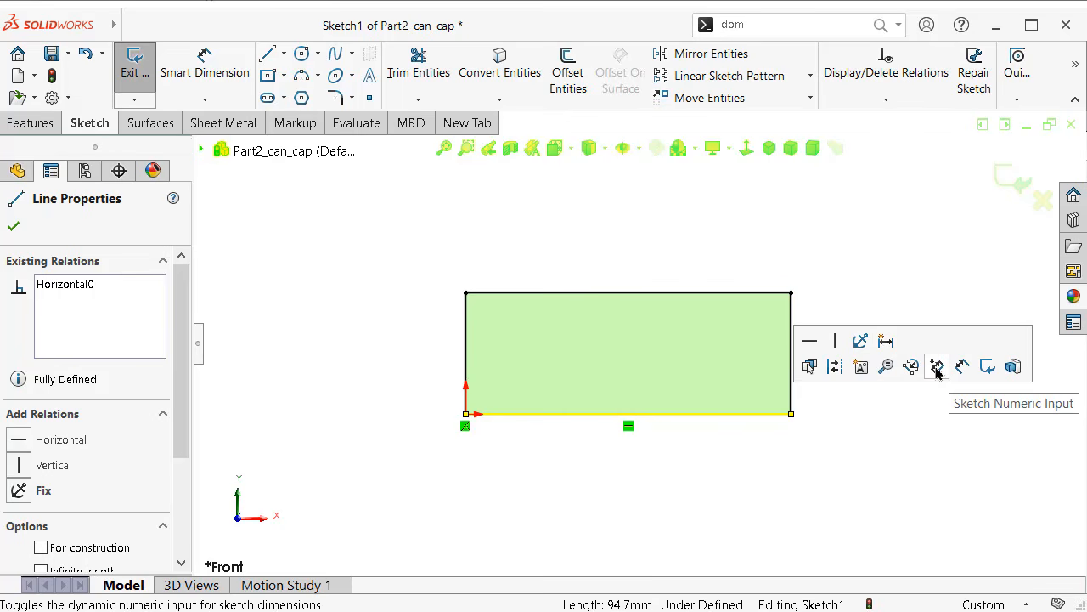
pyautogui.click(962, 367)
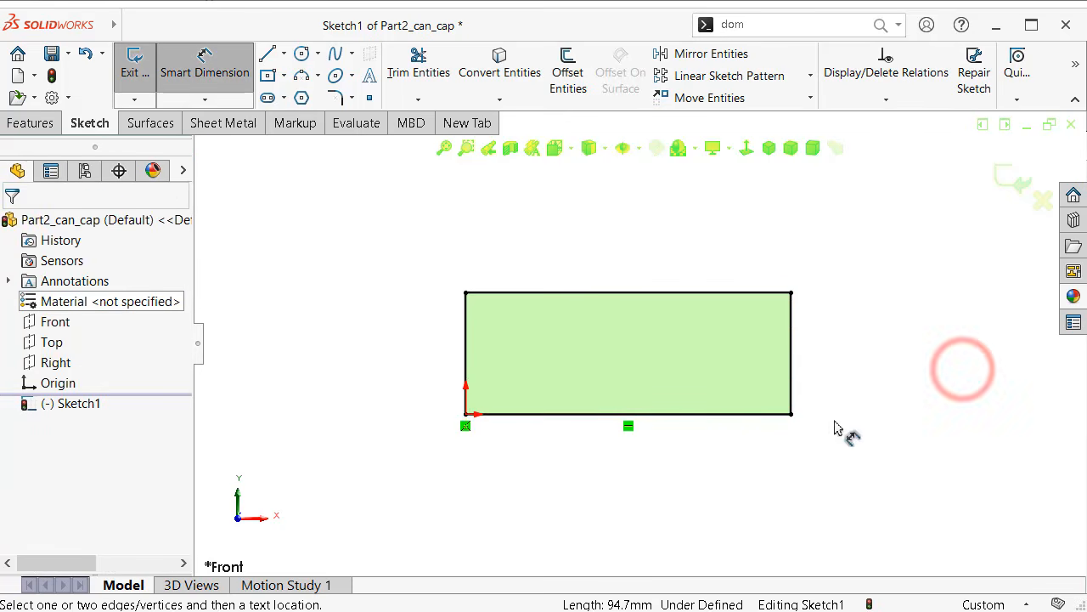
pyautogui.click(776, 416)
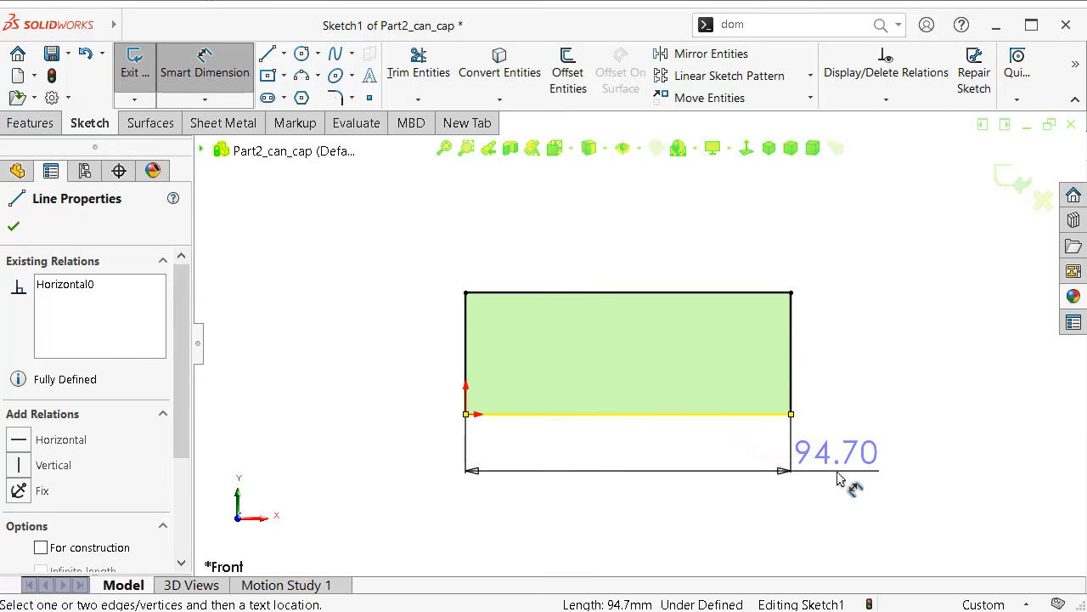
pyautogui.click(729, 481)
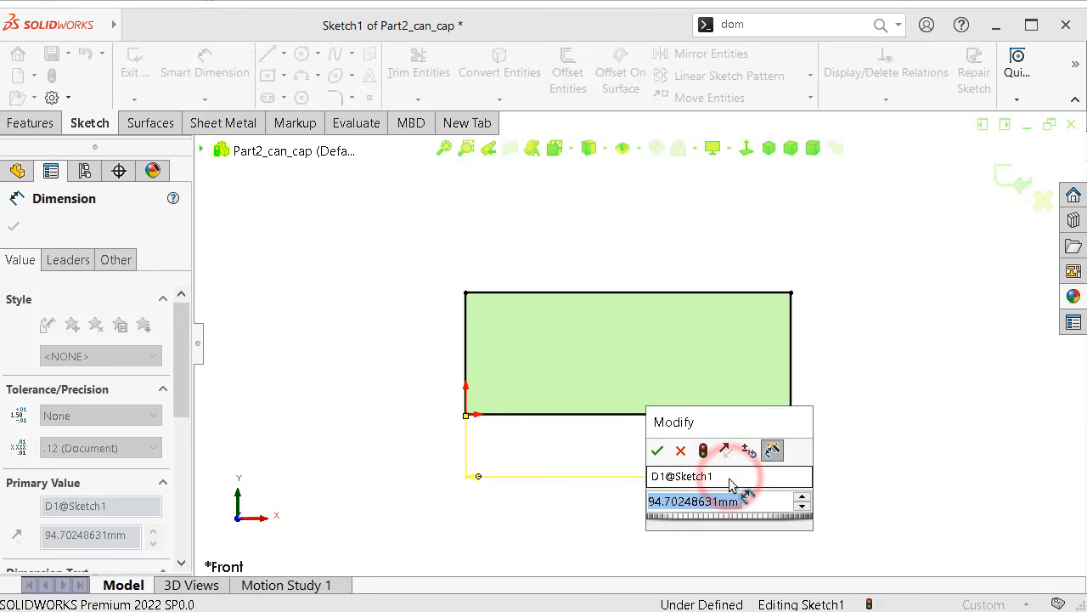
pyautogui.write('50')
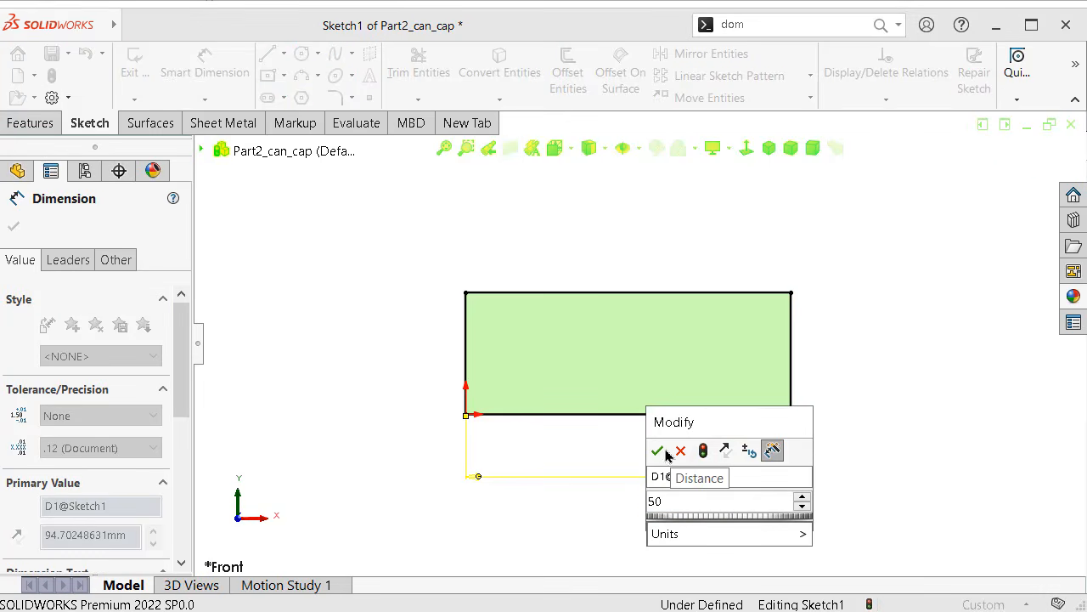
pyautogui.click(658, 451)
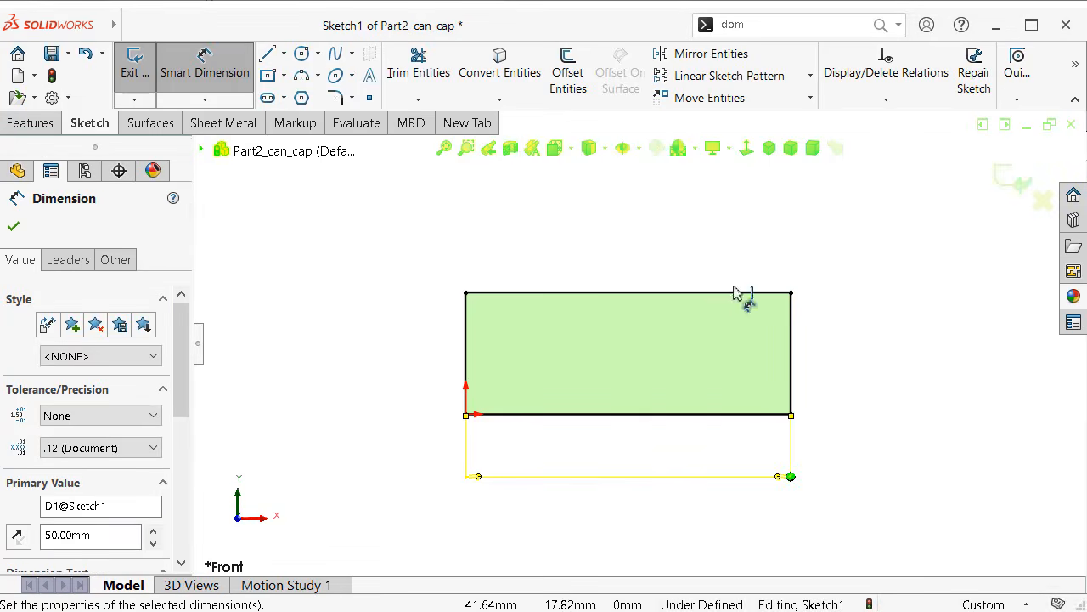
pyautogui.click(879, 392)
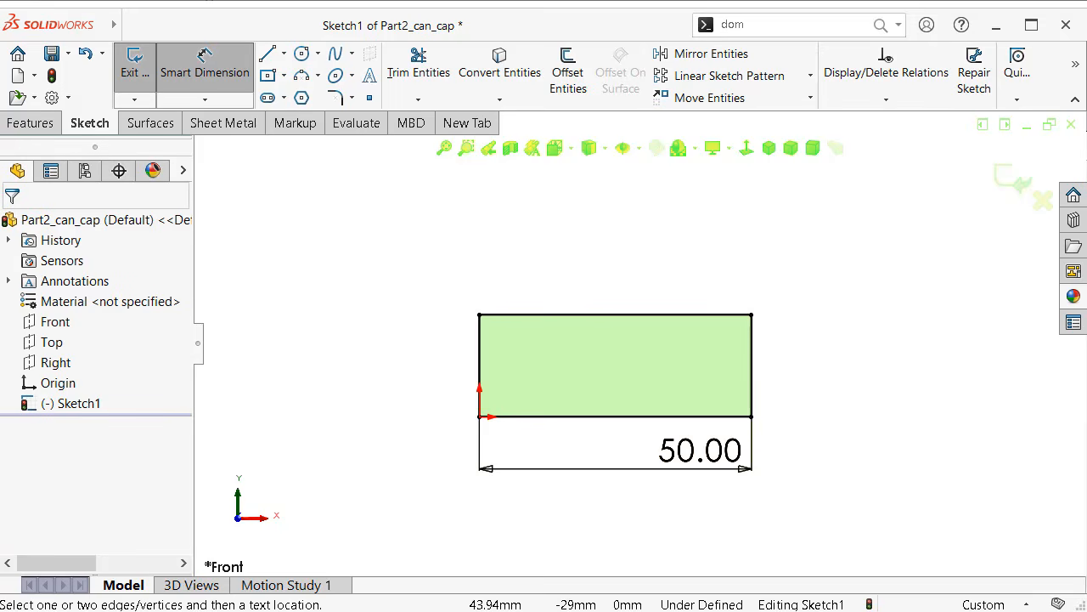
# - Dimension the rectangle's right vertical line to 10 mm
pyautogui.click(752, 364)
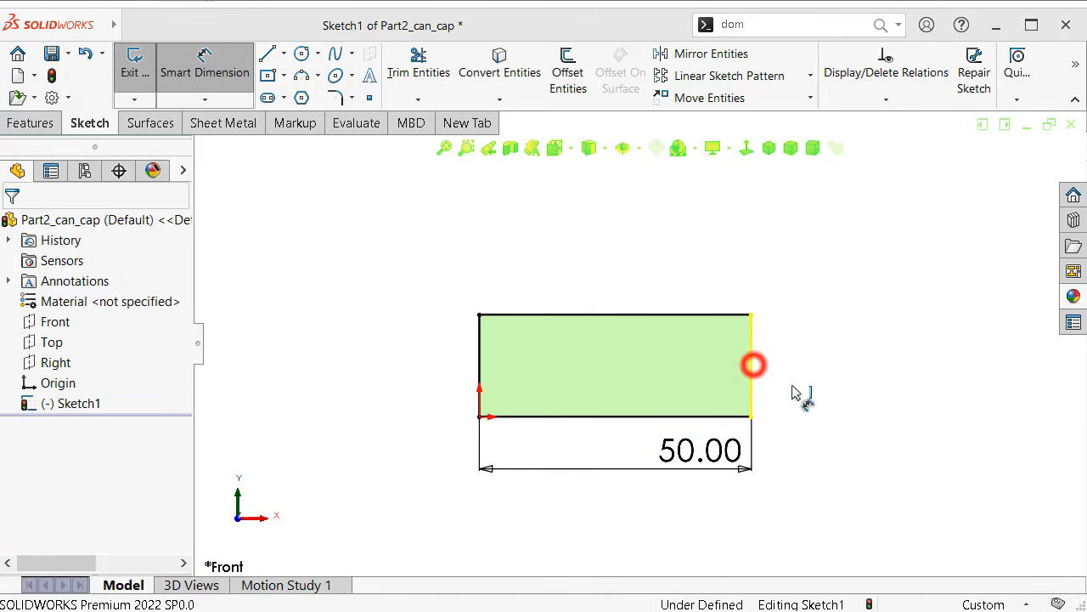
pyautogui.click(818, 383)
pyautogui.write('10')
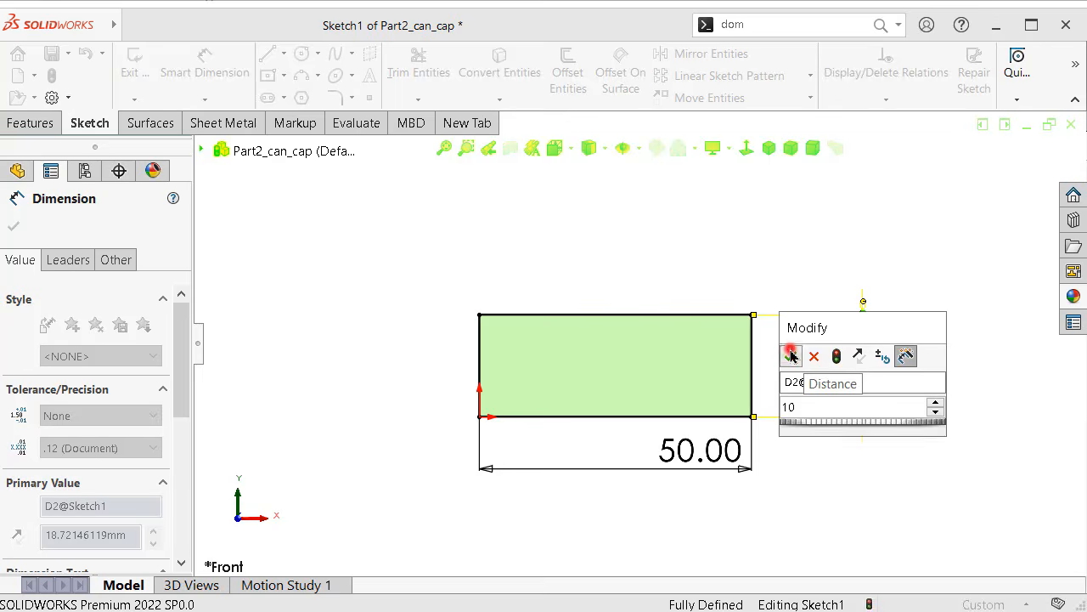
pyautogui.click(789, 355)
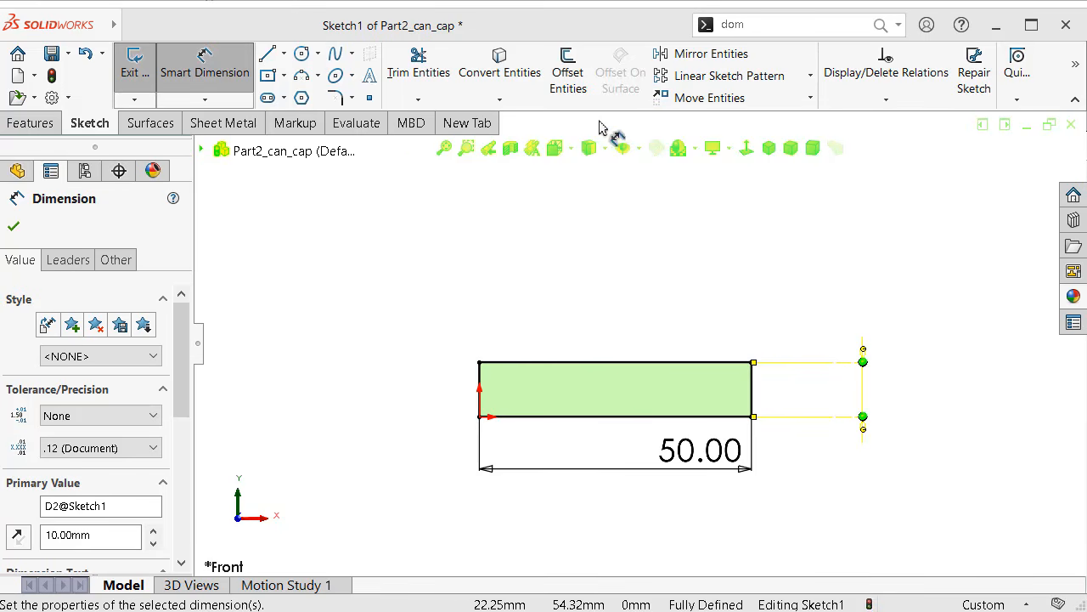
# - Add a 0.75 mm sketch fillet to the rectangle's upper right corner
pyautogui.click(335, 98)
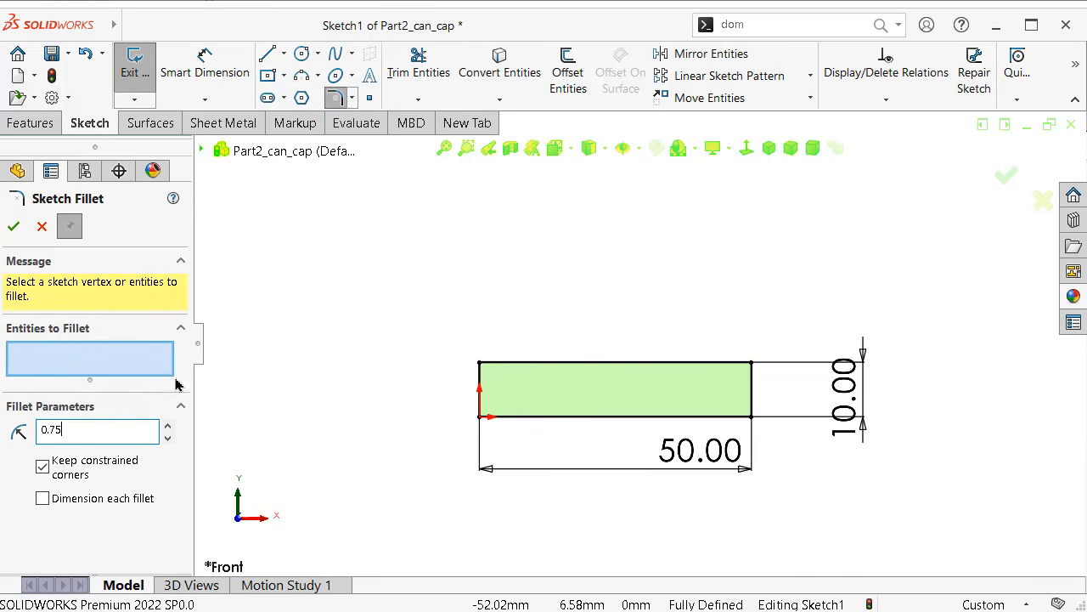
pyautogui.scroll(-5, 756, 369)
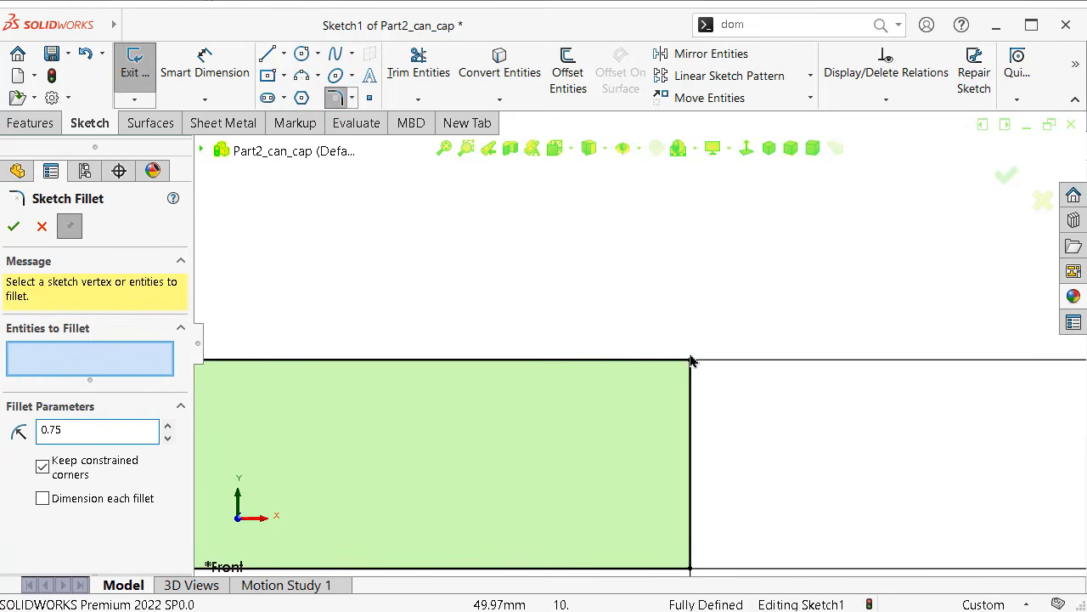
pyautogui.moveTo(648, 336); pyautogui.dragTo(711, 390)
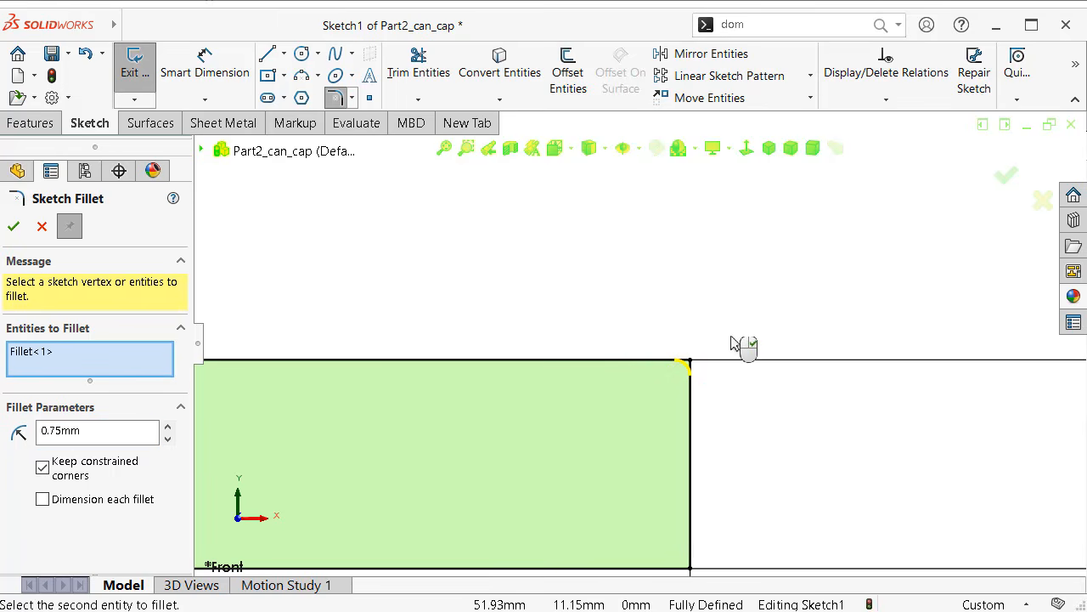
pyautogui.scroll(5, 680, 342)
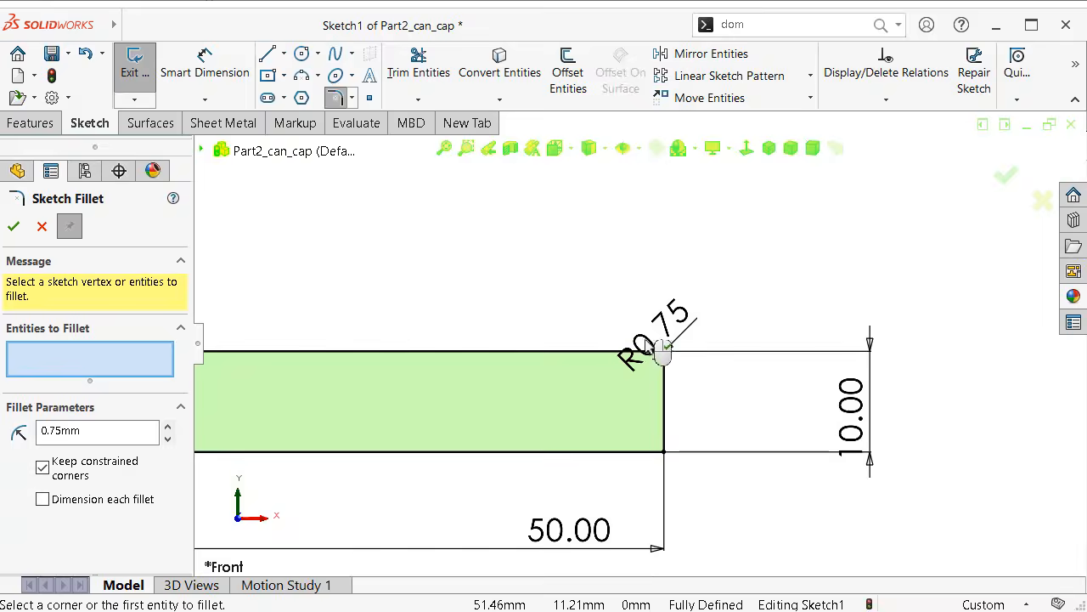
pyautogui.scroll(2, 332, 347)
pyautogui.scroll(-2, 320, 348)
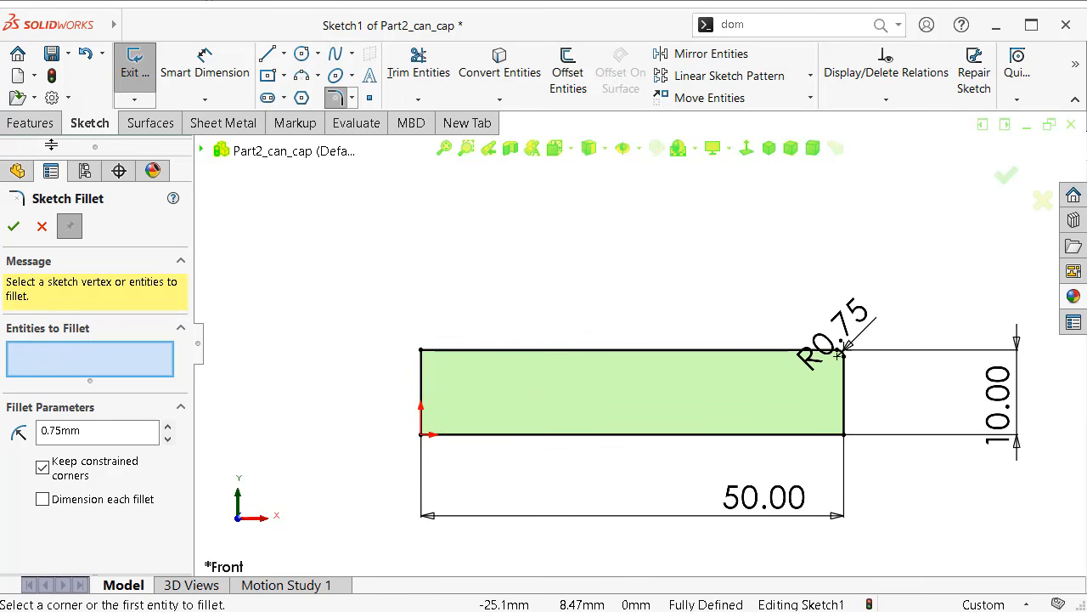
pyautogui.click(33, 126)
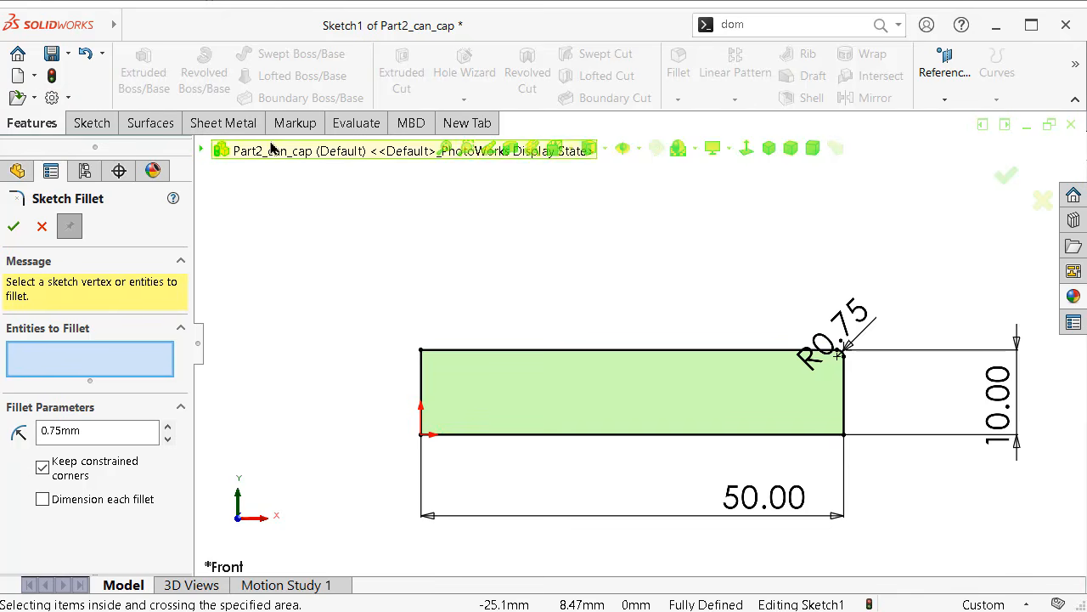
pyautogui.click(12, 226)
# - Convert the profile's bottom line and left vertical line to construction geometry
pyautogui.moveTo(544, 339); pyautogui.dragTo(561, 353, button='middle')
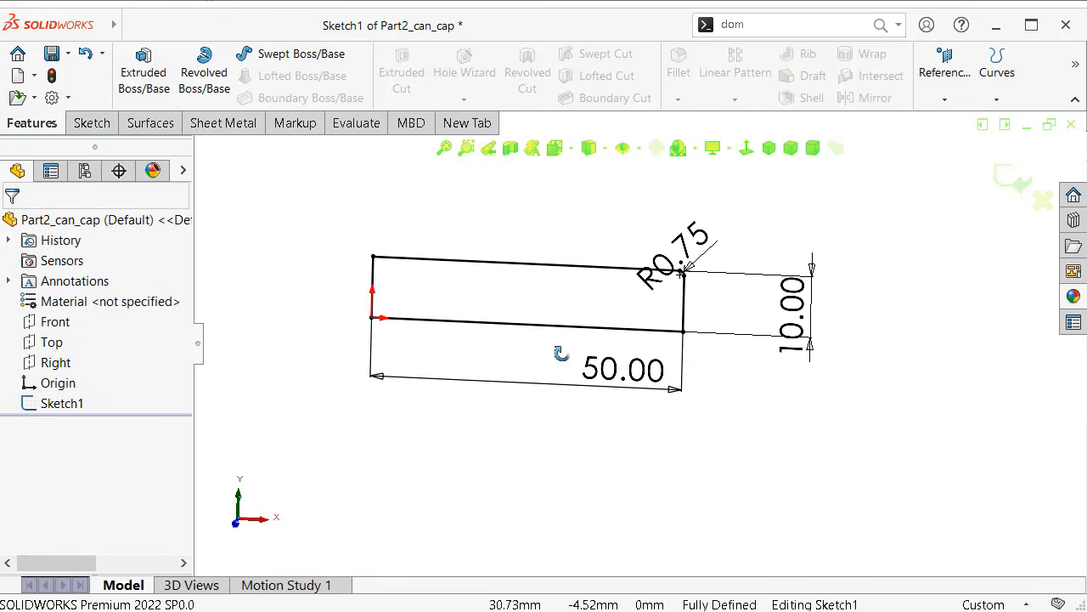
pyautogui.click(469, 480)
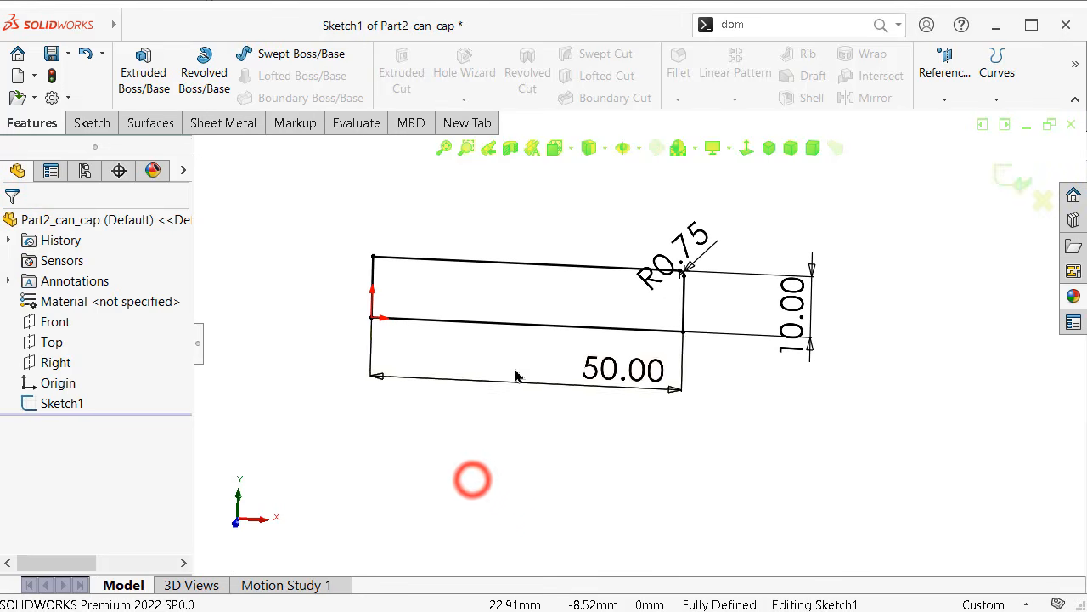
pyautogui.click(530, 323)
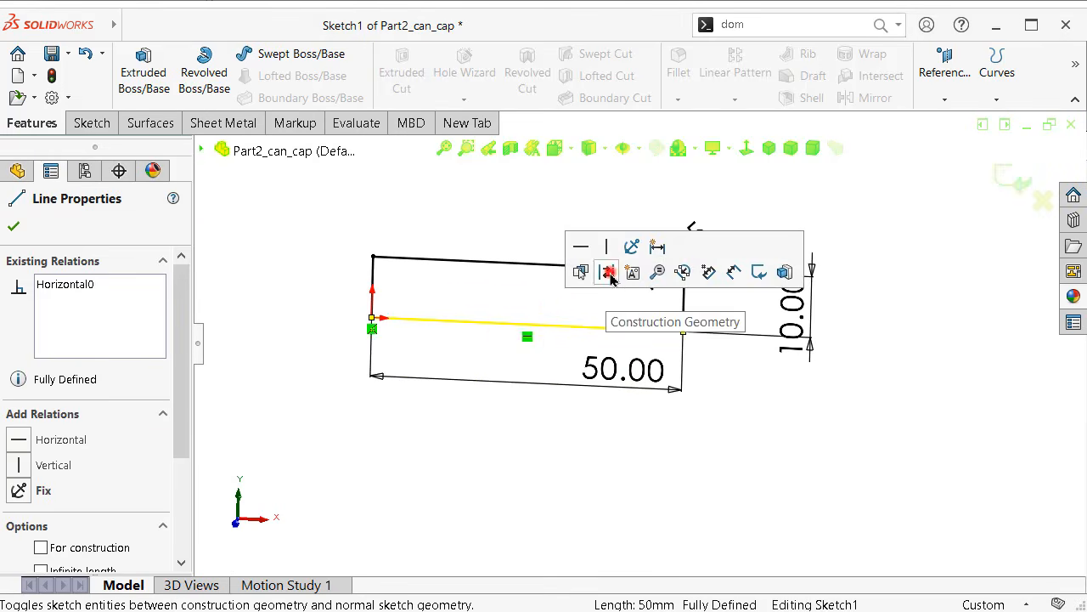
pyautogui.click(607, 272)
pyautogui.click(298, 278)
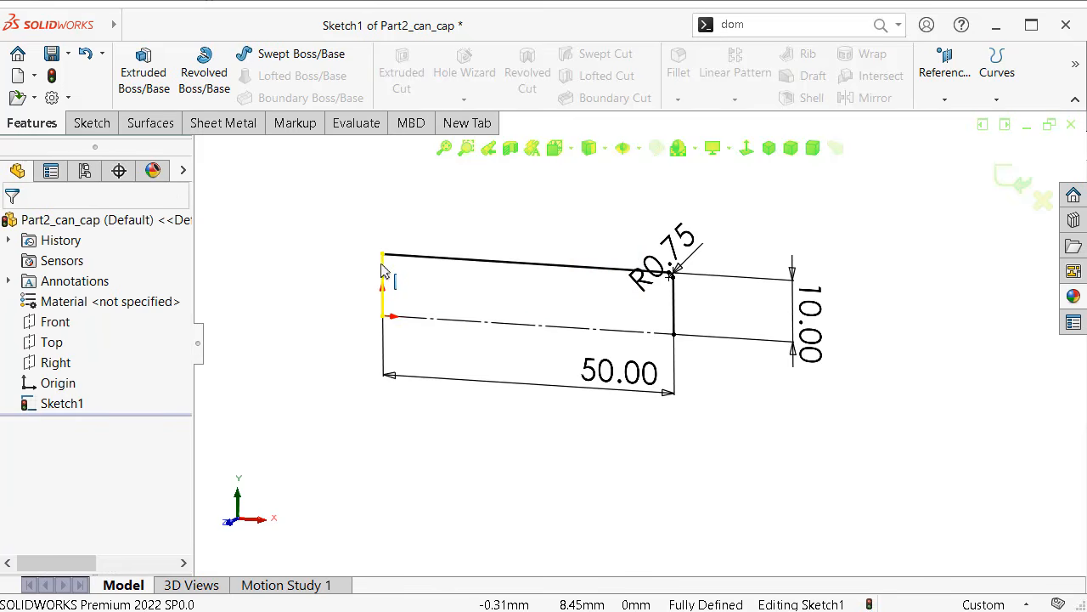
pyautogui.click(382, 268)
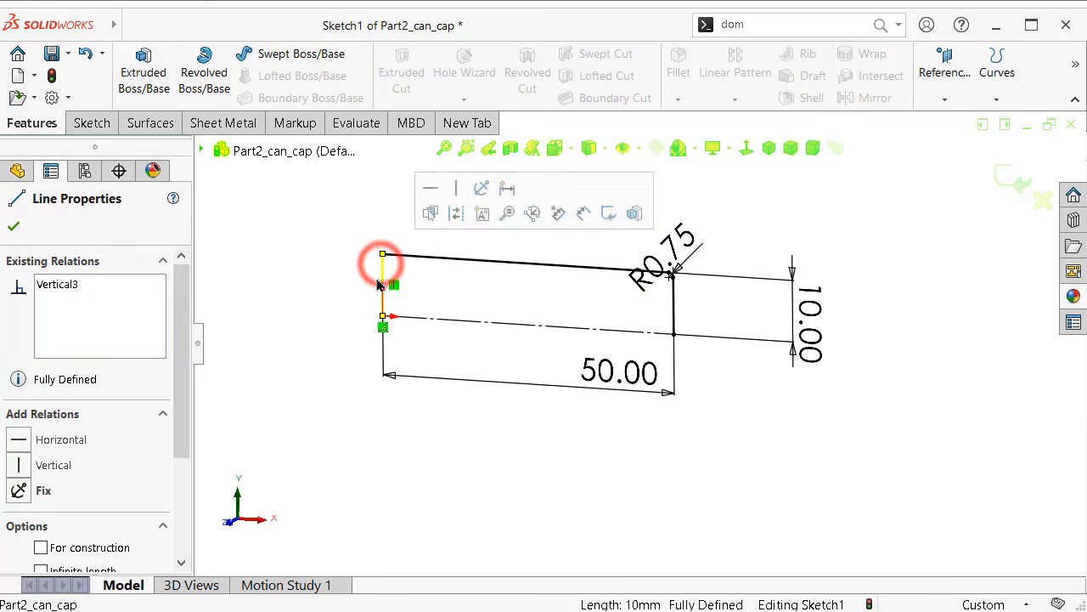
pyautogui.click(454, 205)
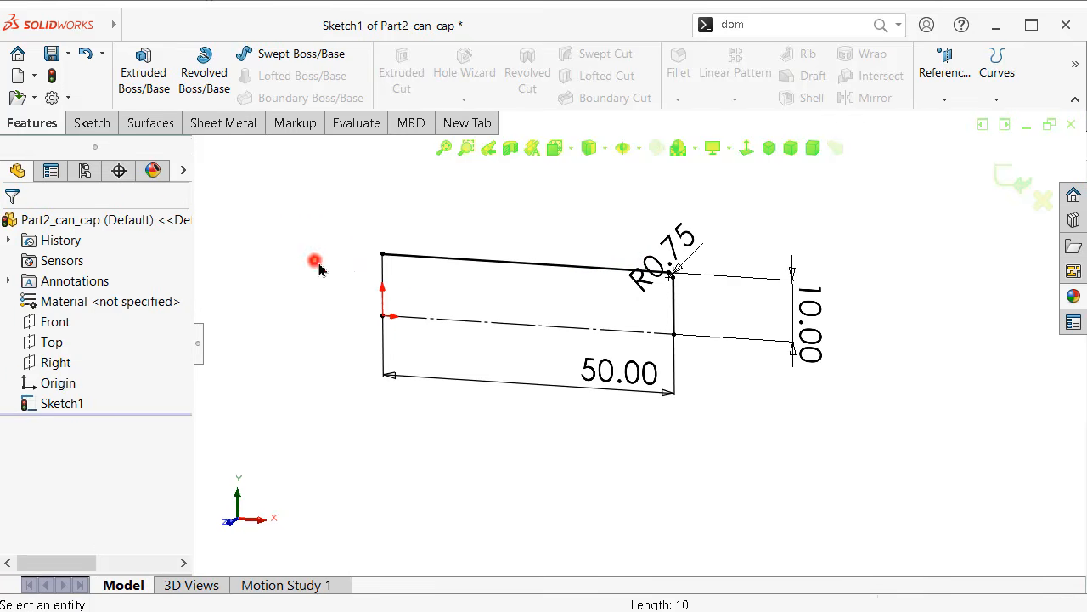
# - Start a 360° thin revolve of the cap profile about its left vertical construction line, leaving the sketch open
pyautogui.click(383, 272)
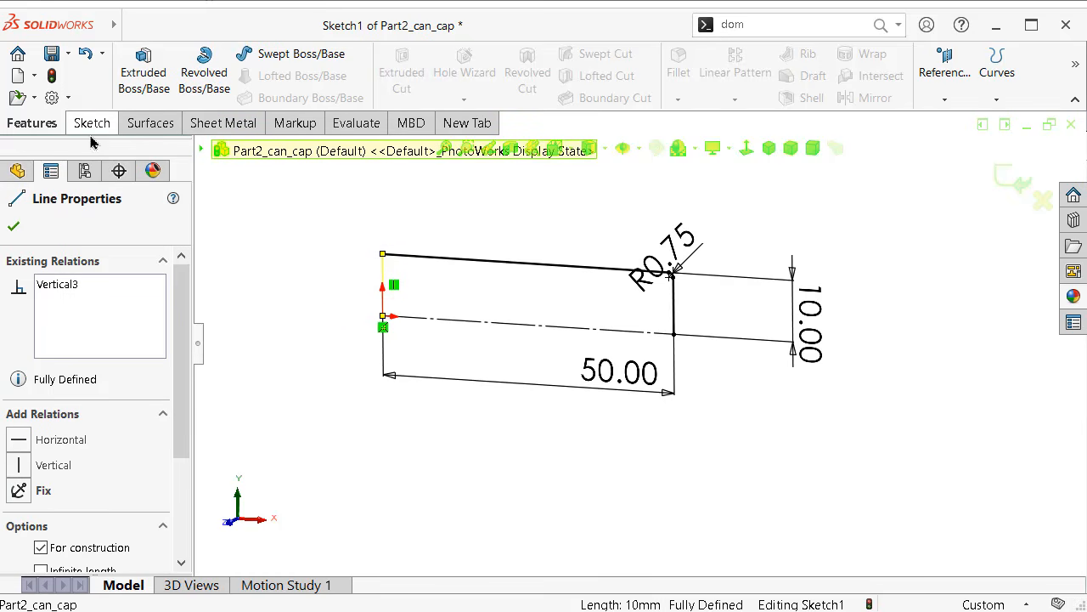
pyautogui.click(14, 226)
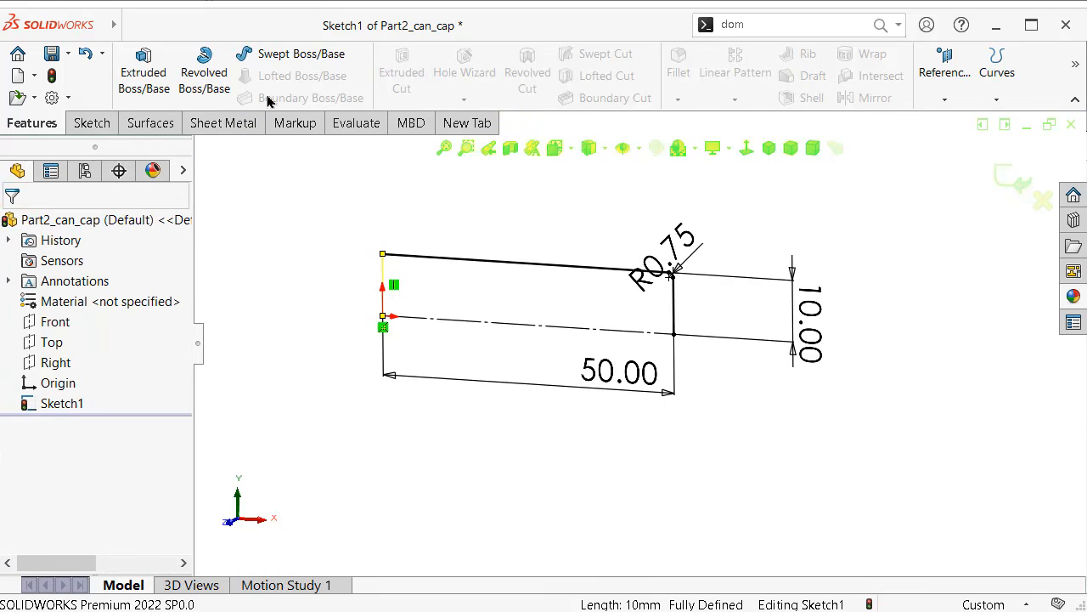
pyautogui.click(196, 73)
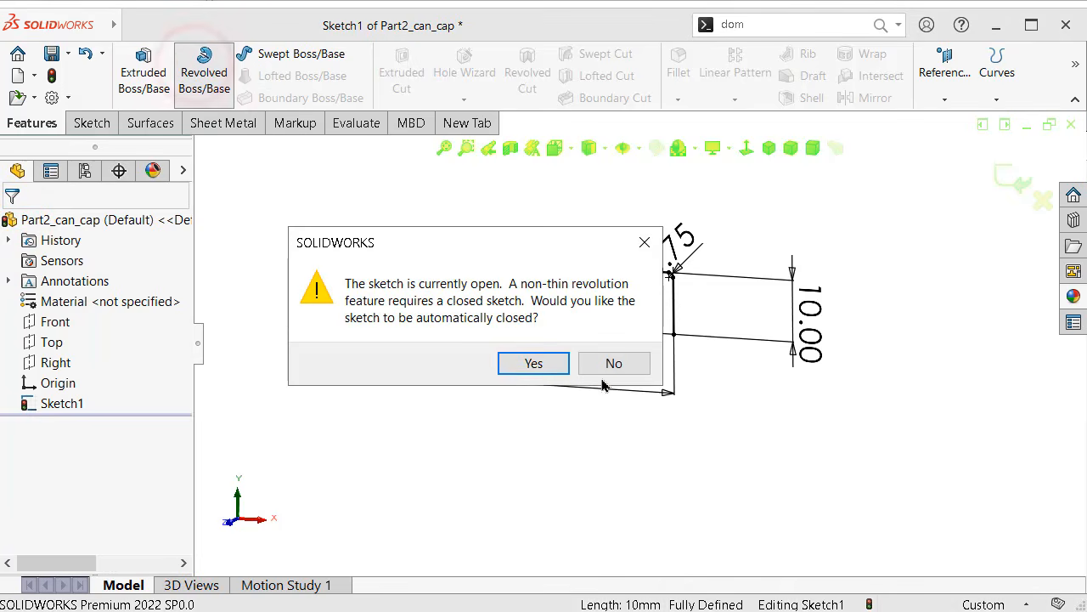
pyautogui.click(596, 364)
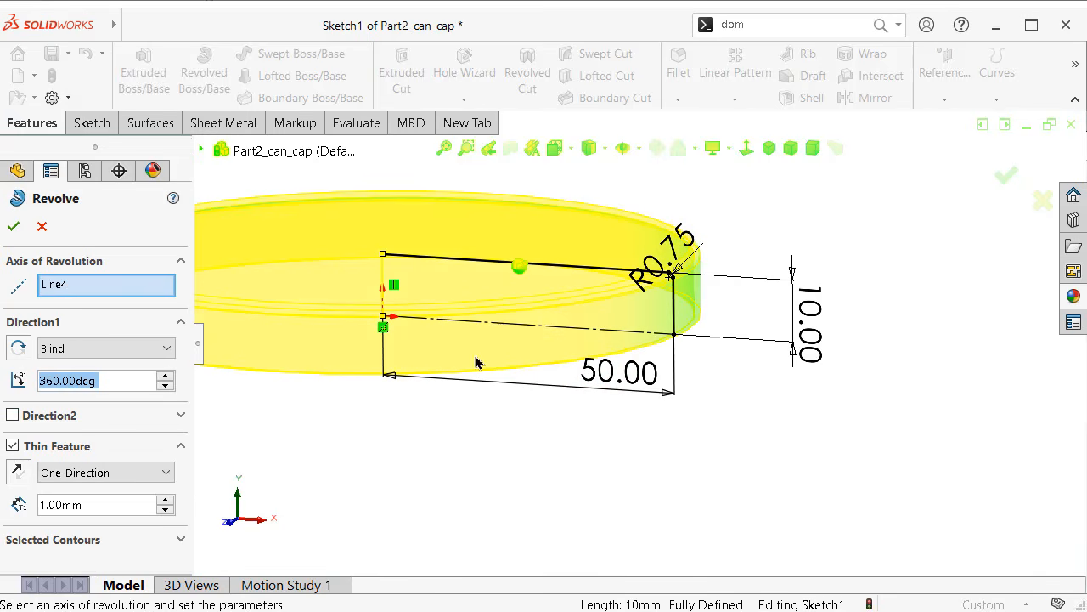
# - Check the thin wall's direction on the profile and complete the revolve with a one-direction wall thickness of 1 mm
pyautogui.moveTo(533, 423); pyautogui.dragTo(551, 191, button='middle')
pyautogui.scroll(-10, 706, 245)
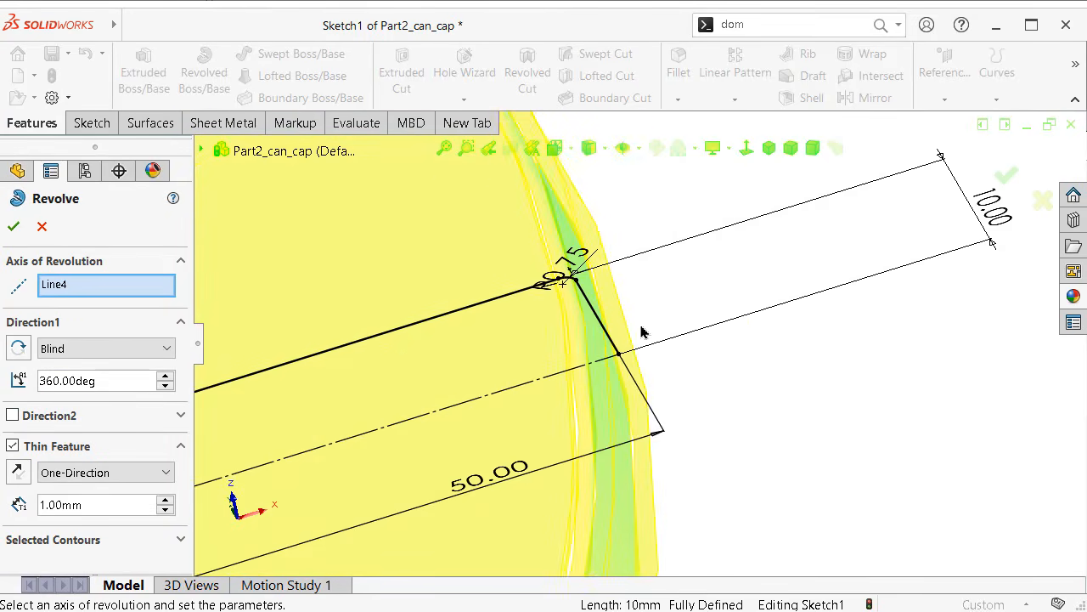
pyautogui.moveTo(609, 400); pyautogui.dragTo(608, 457, button='middle')
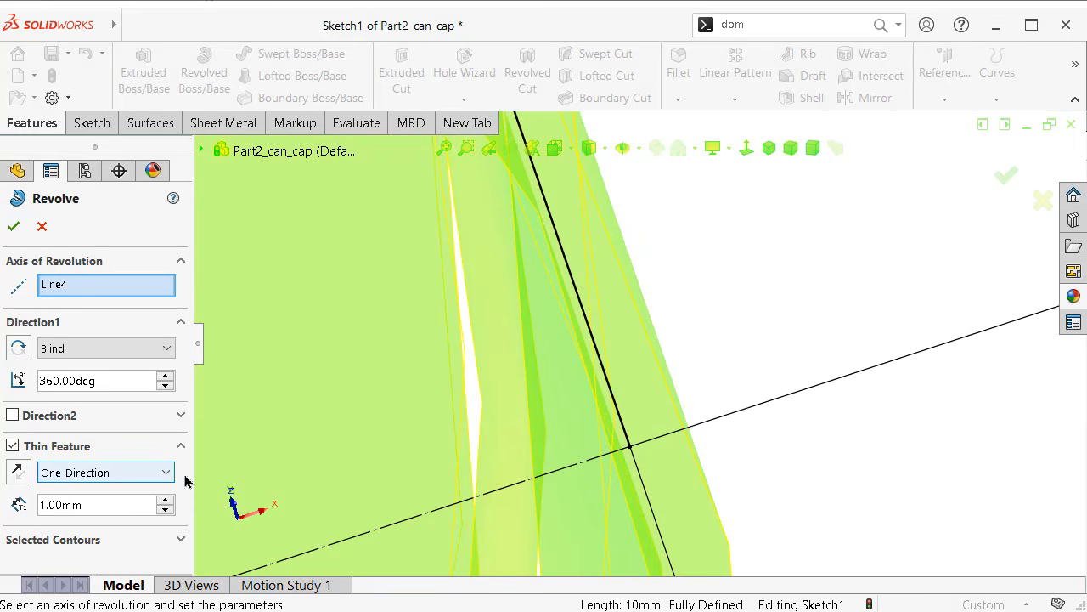
pyautogui.scroll(4, 698, 427)
pyautogui.click(89, 474)
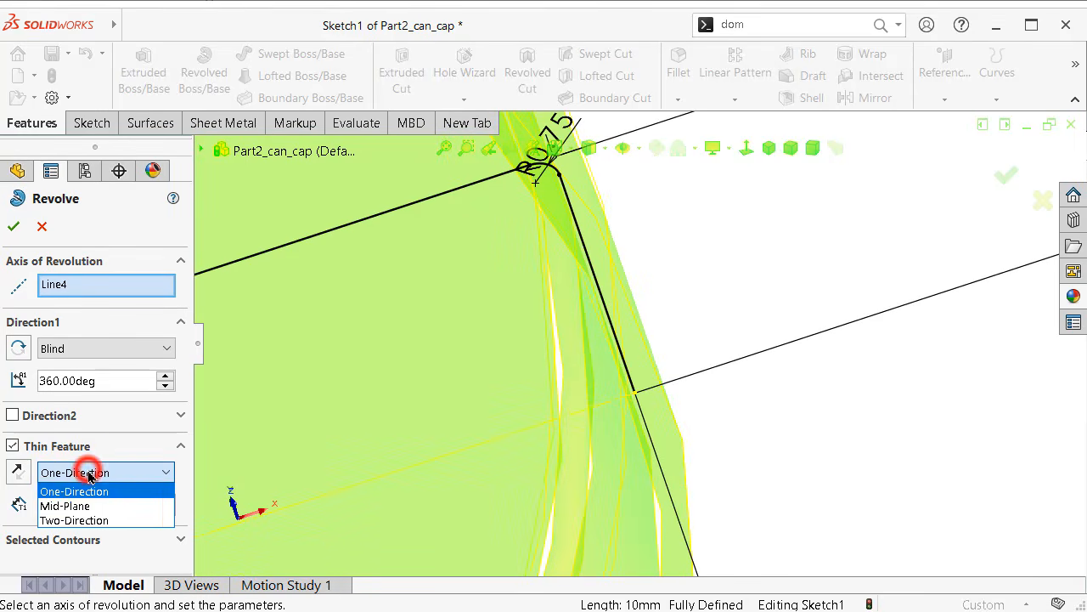
pyautogui.click(88, 472)
pyautogui.click(16, 472)
pyautogui.click(16, 472)
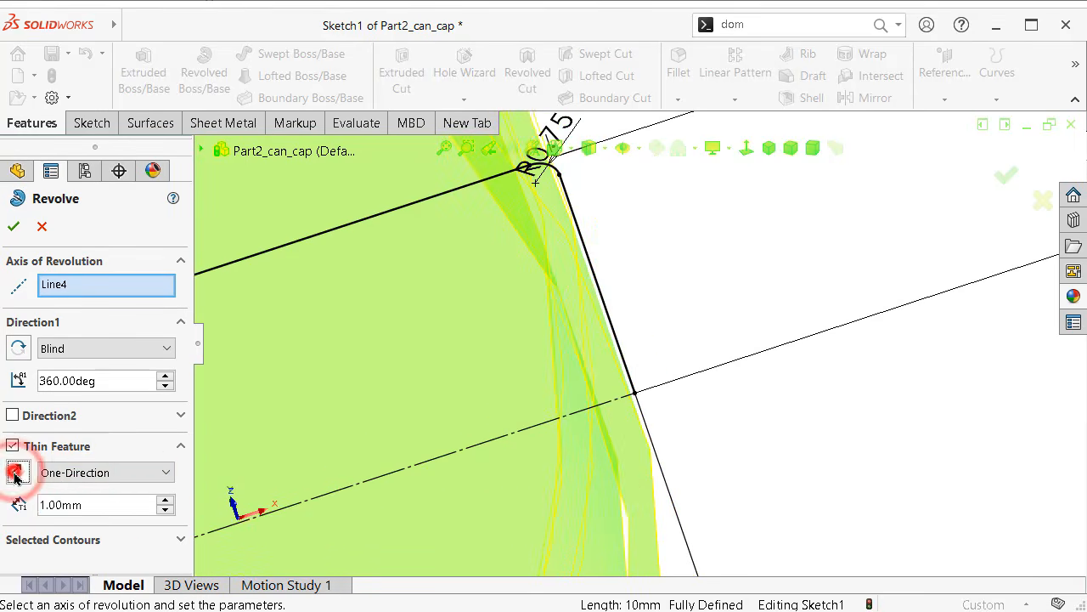
pyautogui.scroll(4, 804, 368)
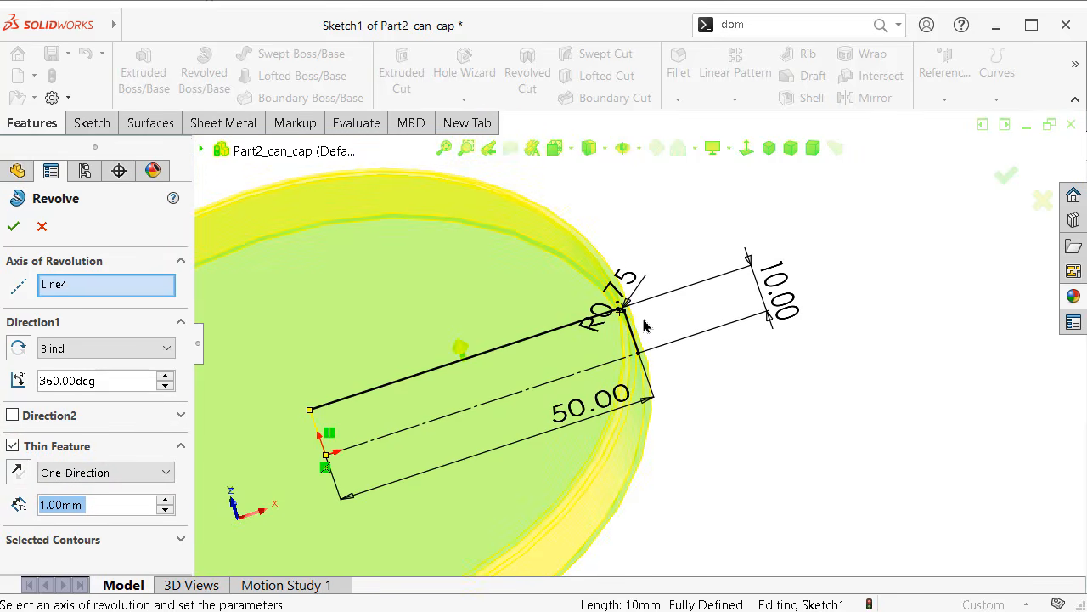
pyautogui.moveTo(647, 303); pyautogui.dragTo(564, 293, button='middle')
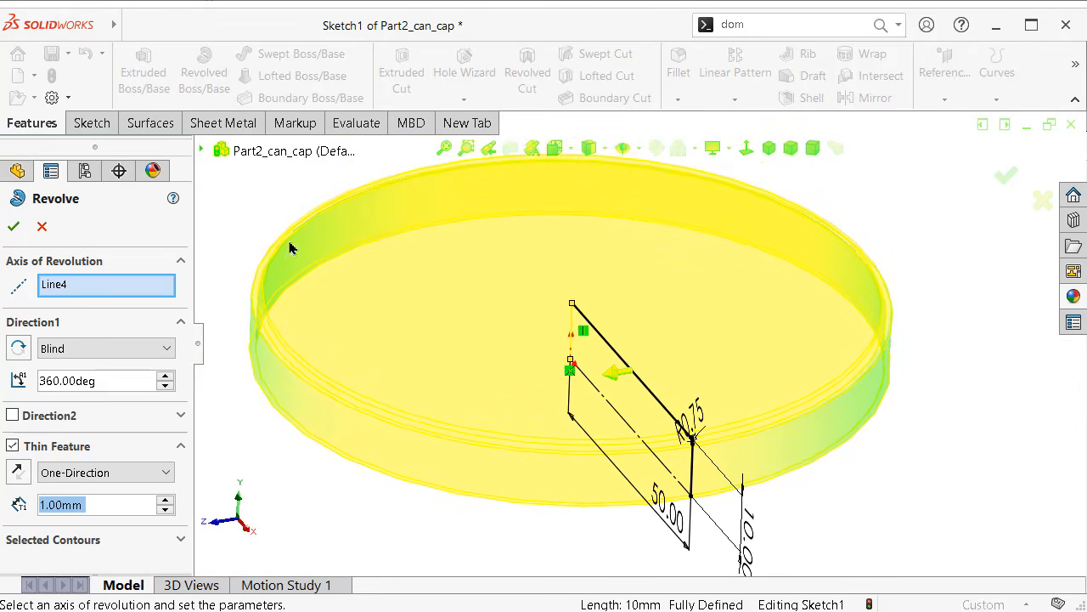
pyautogui.click(14, 228)
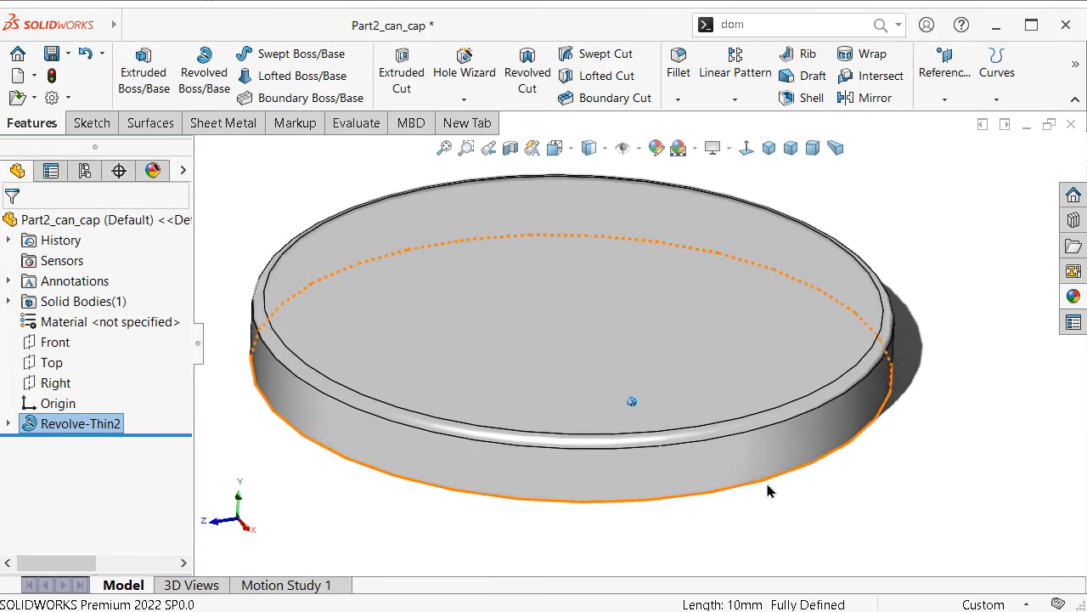
# - Edit the revolved cap's profile sketch, set its horizontal dimension to 25 mm and exit the sketch
pyautogui.moveTo(746, 477); pyautogui.dragTo(711, 343, button='middle')
pyautogui.scroll(3, 717, 350)
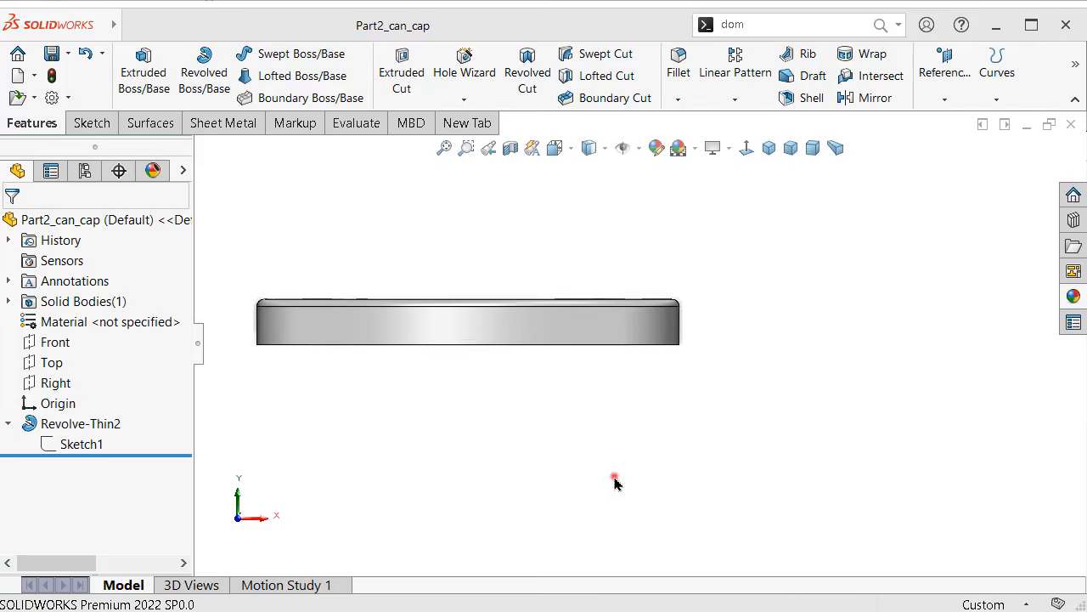
pyautogui.moveTo(614, 477); pyautogui.dragTo(583, 456, button='middle')
pyautogui.click(89, 444)
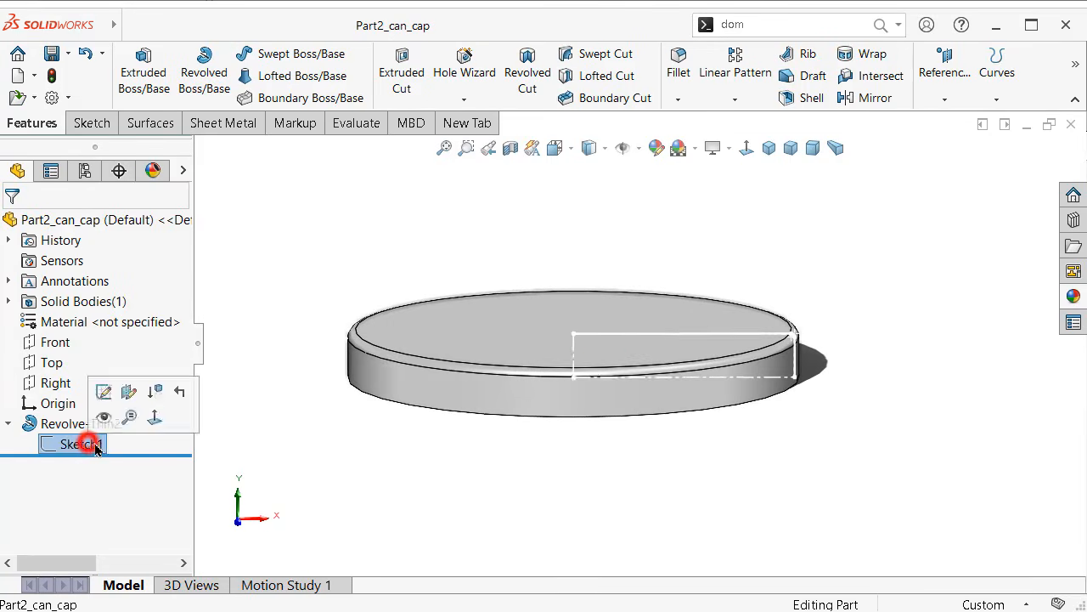
pyautogui.moveTo(513, 453); pyautogui.dragTo(449, 458, button='middle')
pyautogui.click(82, 444)
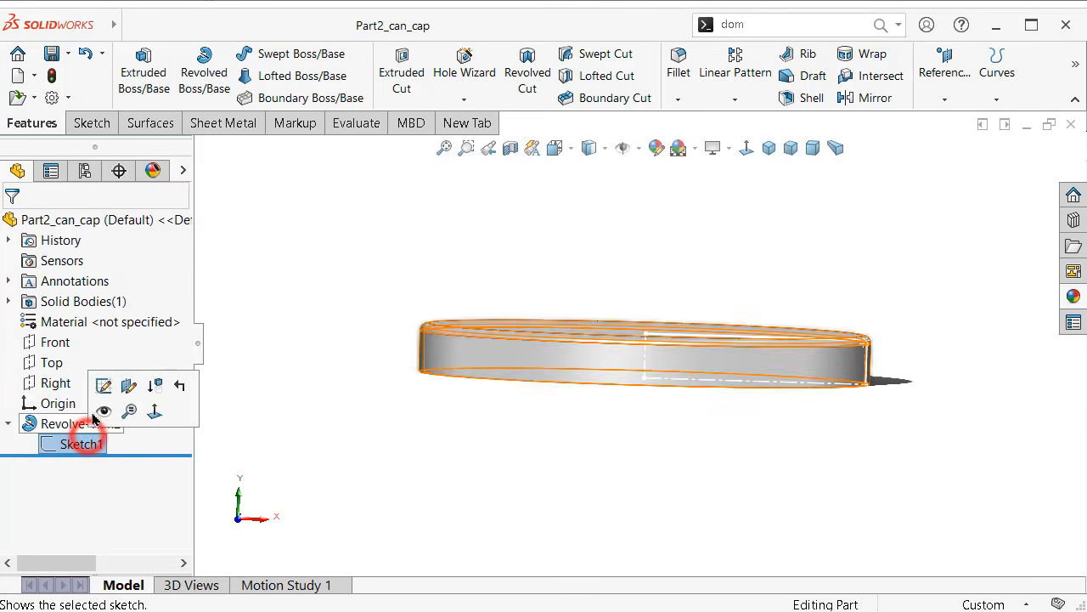
pyautogui.click(100, 382)
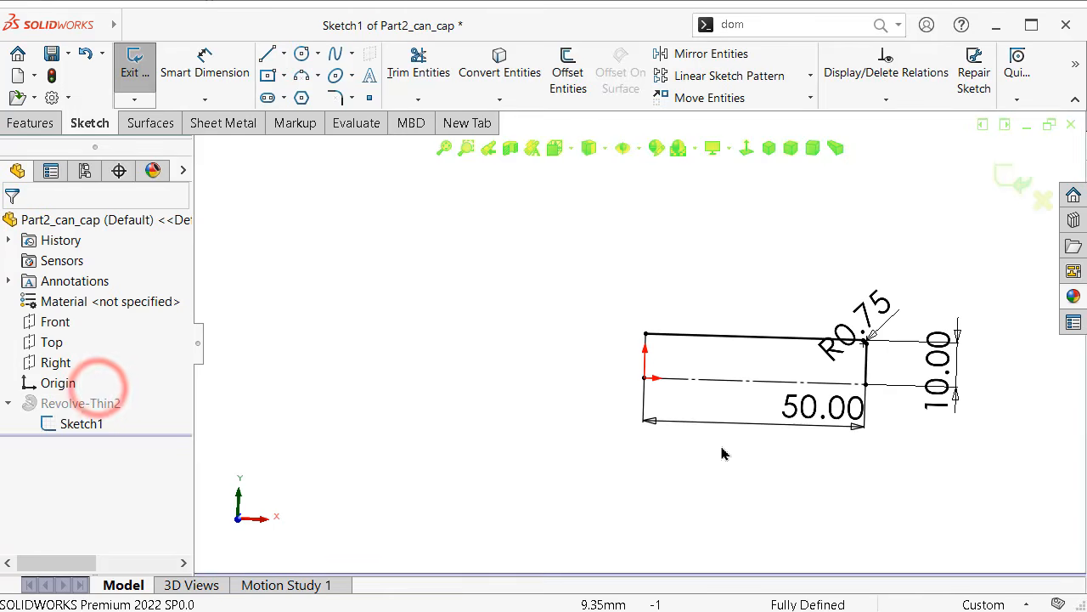
pyautogui.click(820, 419)
pyautogui.doubleClick(816, 417)
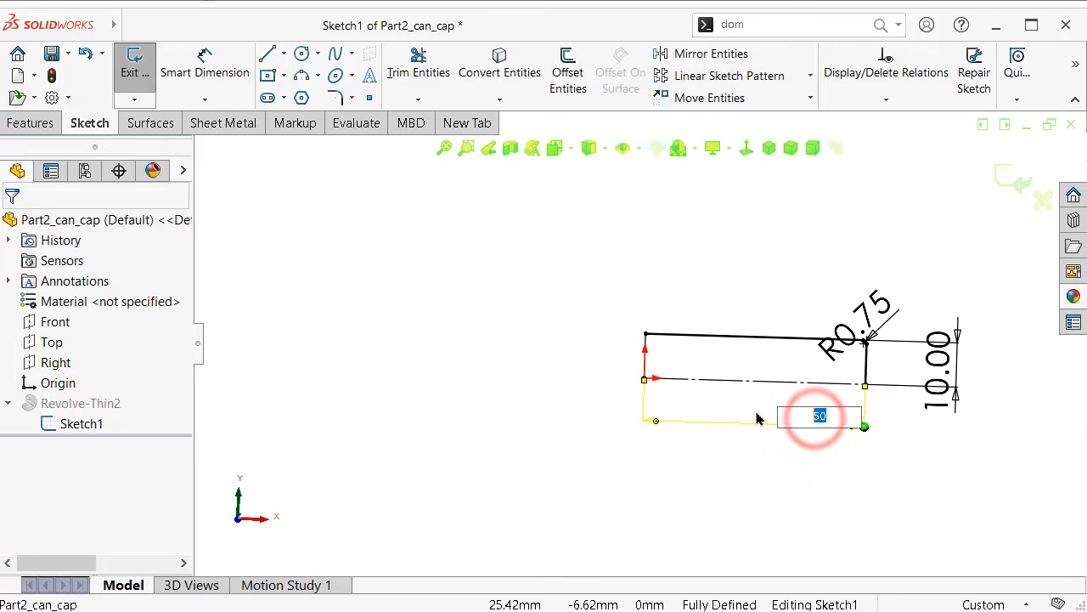
pyautogui.write('25')
pyautogui.press('Return')
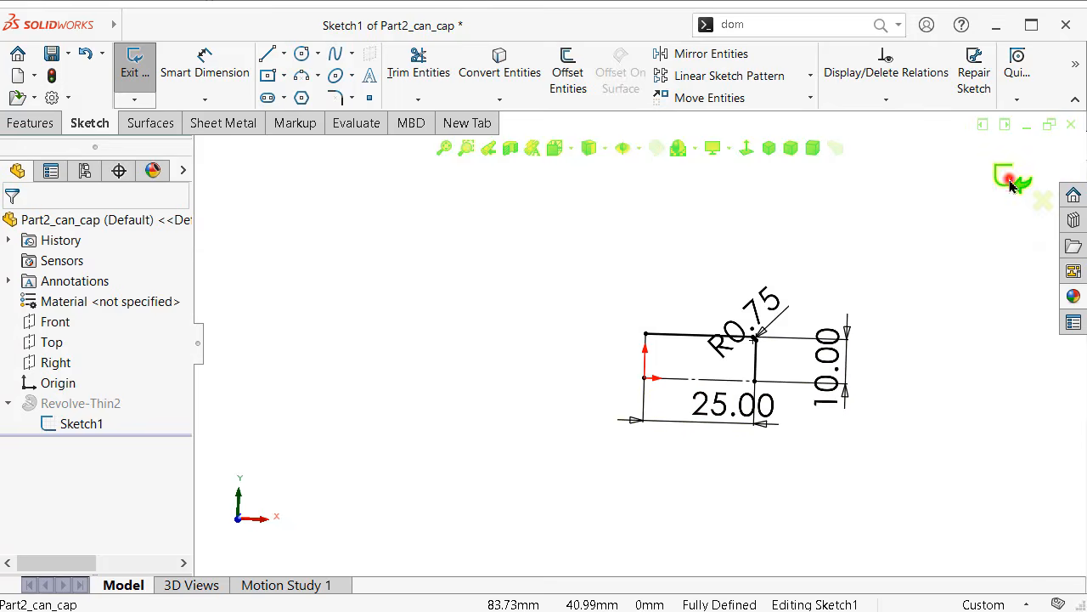
pyautogui.click(1011, 185)
pyautogui.click(869, 249)
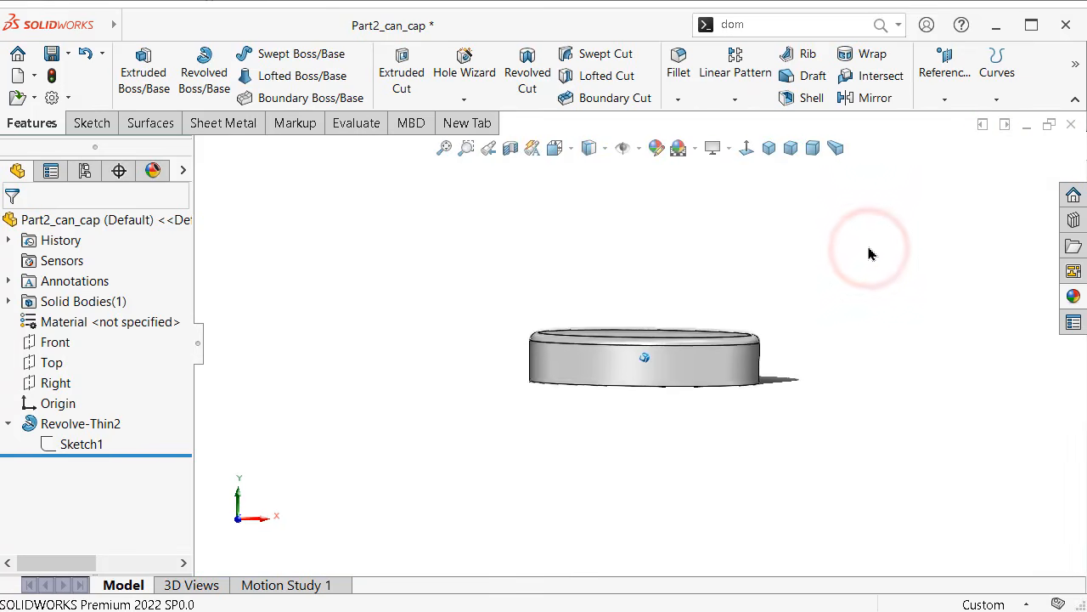
# - Apply the green satin finish plastic appearance to the whole cap body
pyautogui.click(1073, 296)
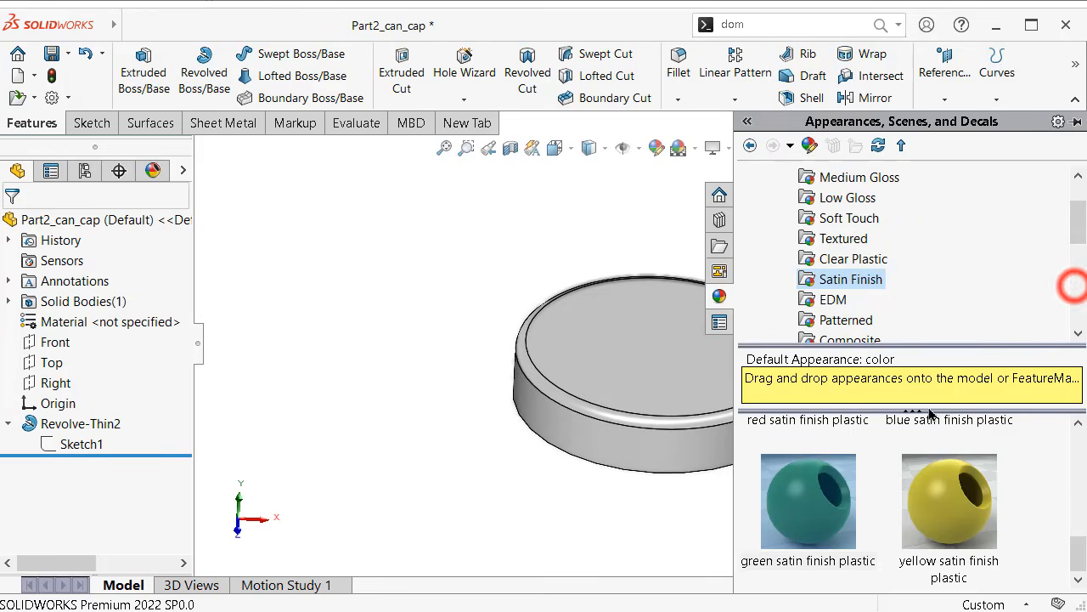
pyautogui.moveTo(810, 471); pyautogui.dragTo(691, 376)
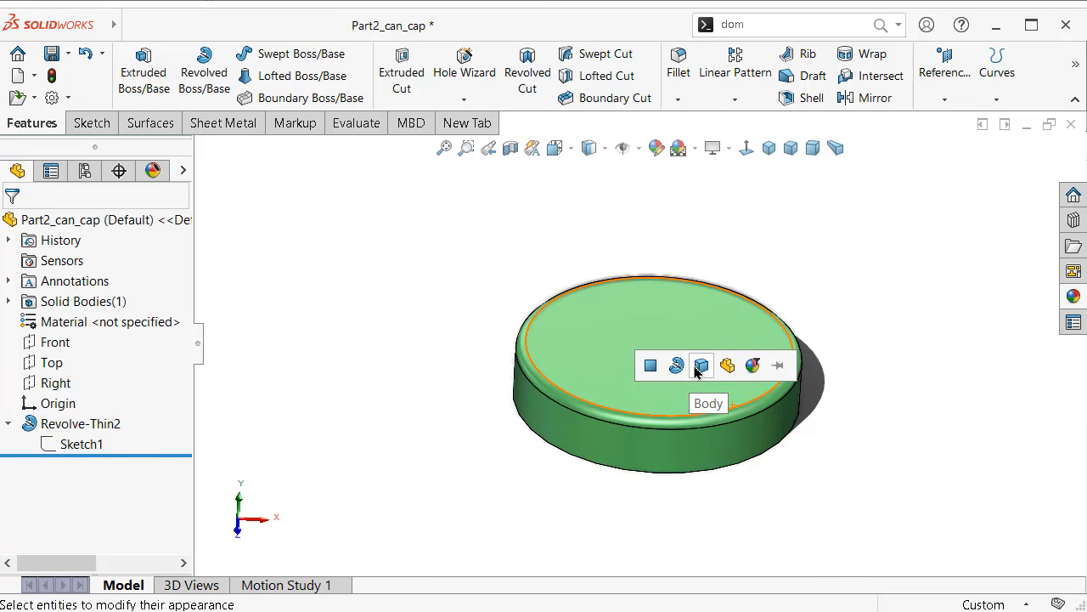
pyautogui.click(695, 372)
pyautogui.moveTo(864, 439); pyautogui.dragTo(790, 401, button='middle')
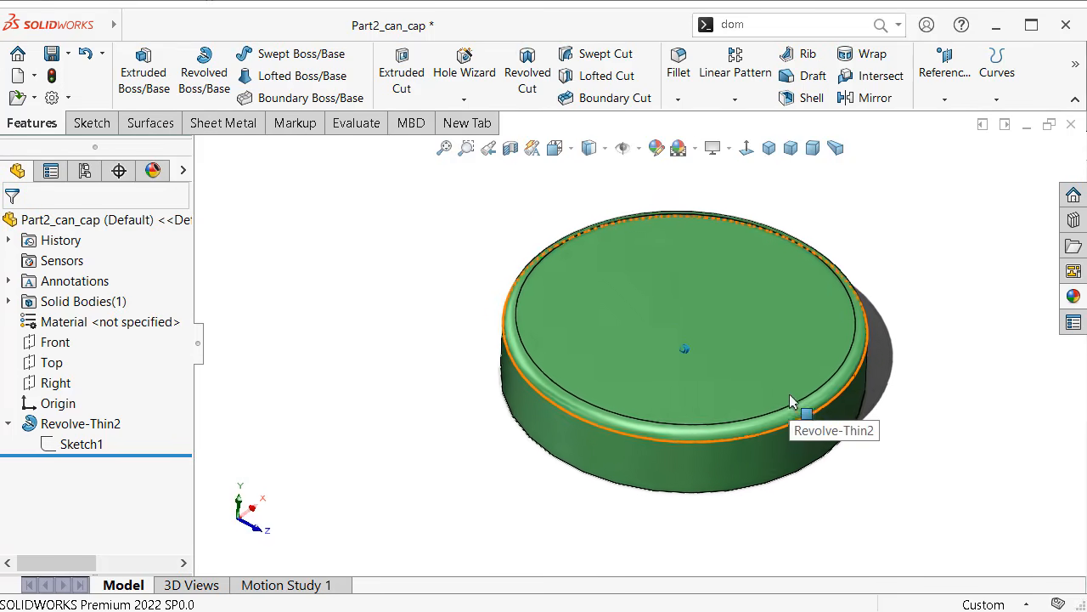
# - Display the cap in a dimetric perspective view, shaded without edges
pyautogui.click(831, 149)
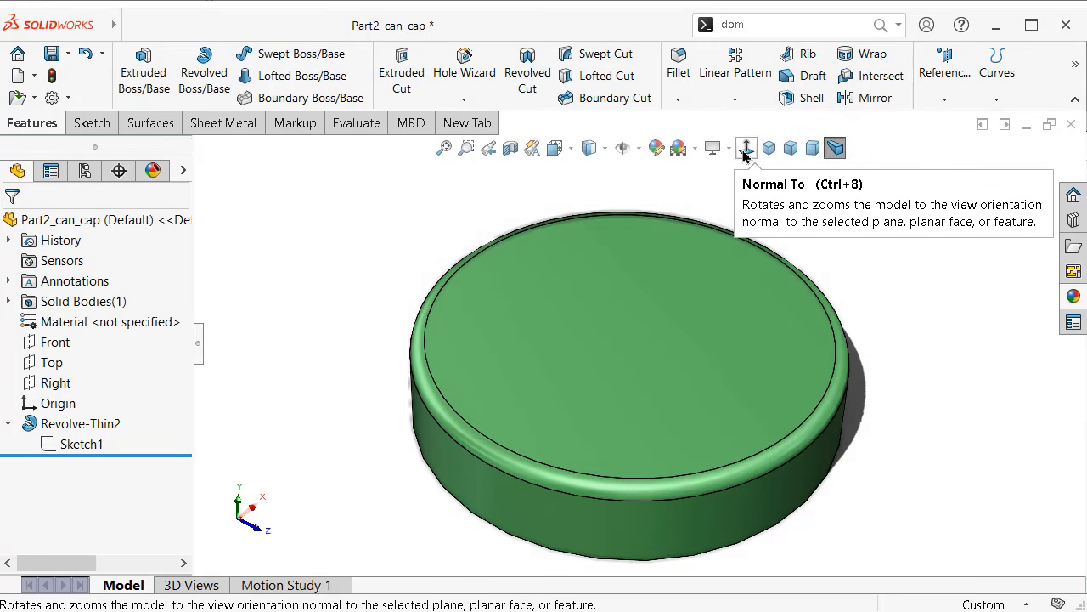
pyautogui.click(811, 149)
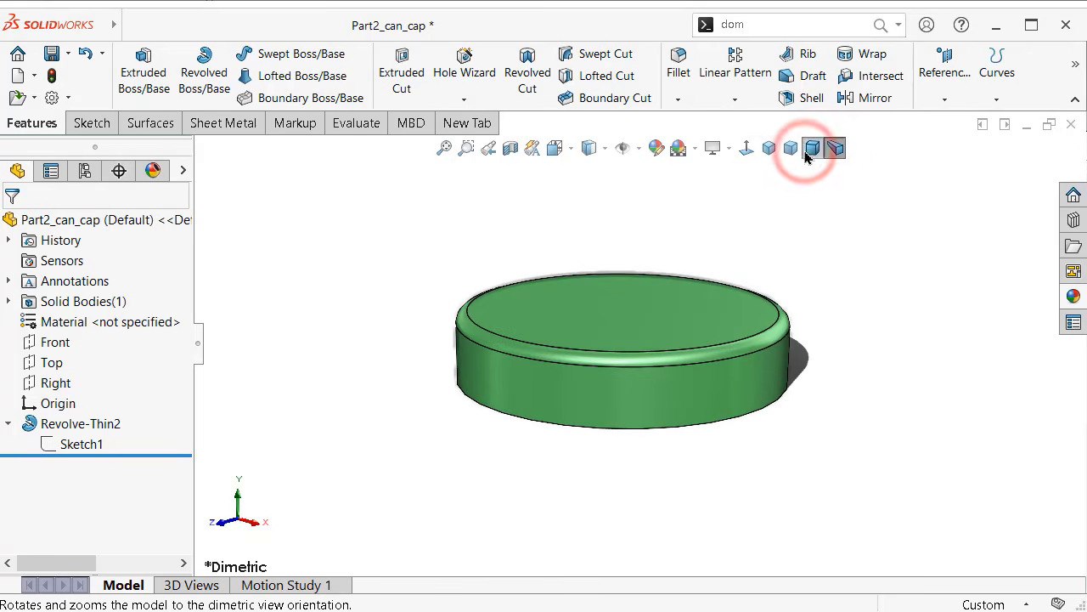
pyautogui.scroll(-3, 697, 301)
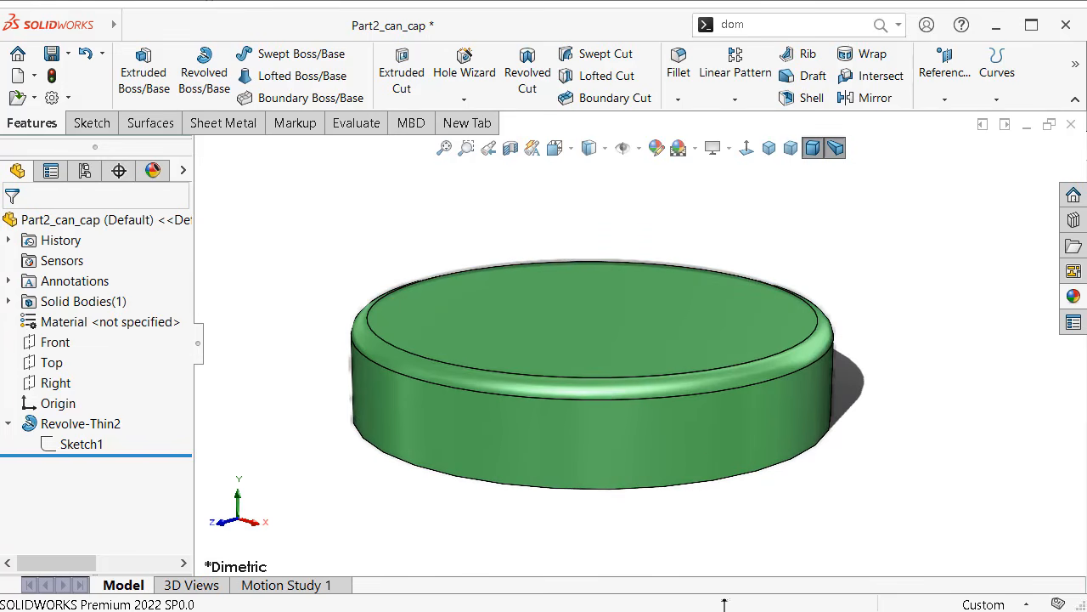
pyautogui.click(604, 150)
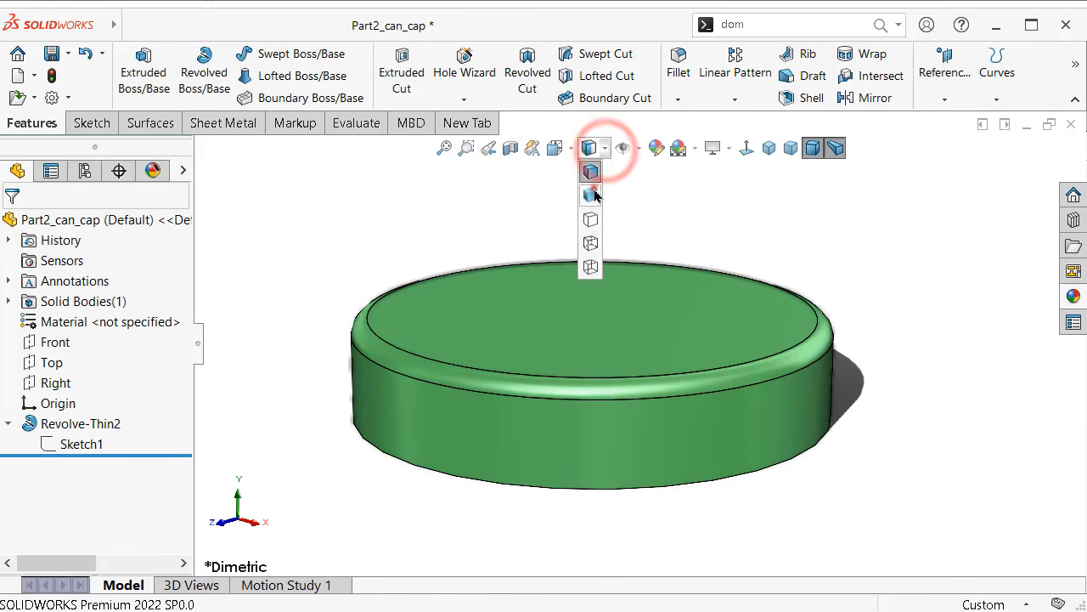
pyautogui.click(590, 189)
pyautogui.click(197, 348)
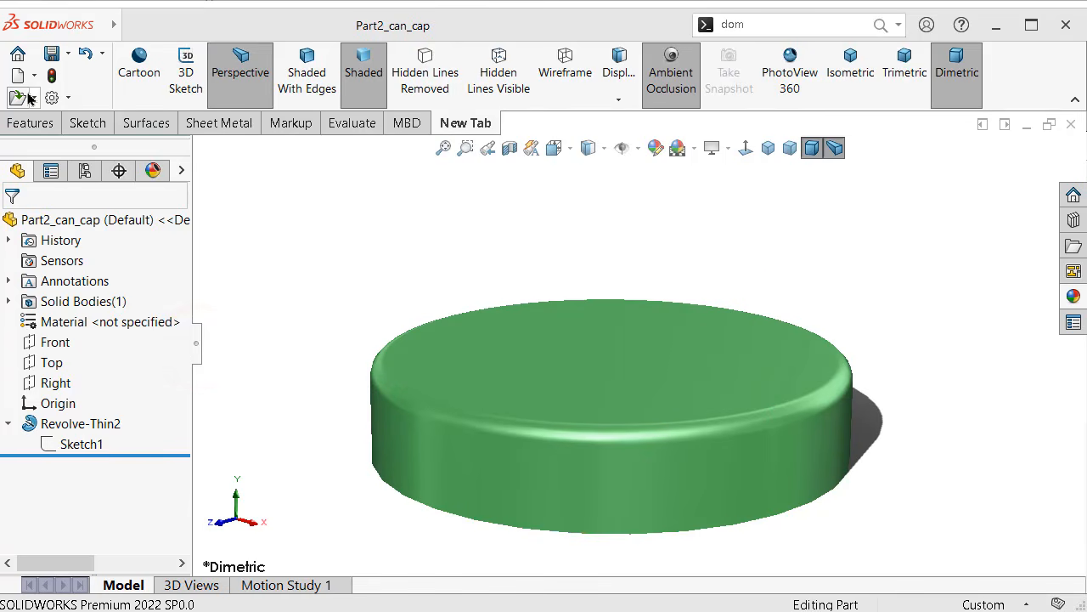
# - Create a new assembly document
pyautogui.click(17, 76)
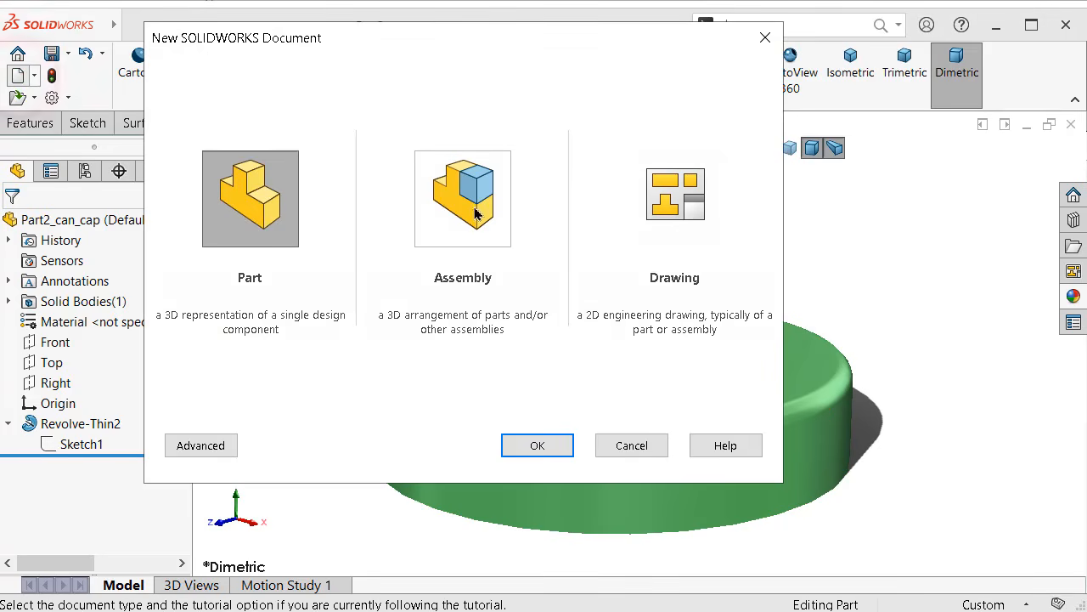
pyautogui.click(475, 214)
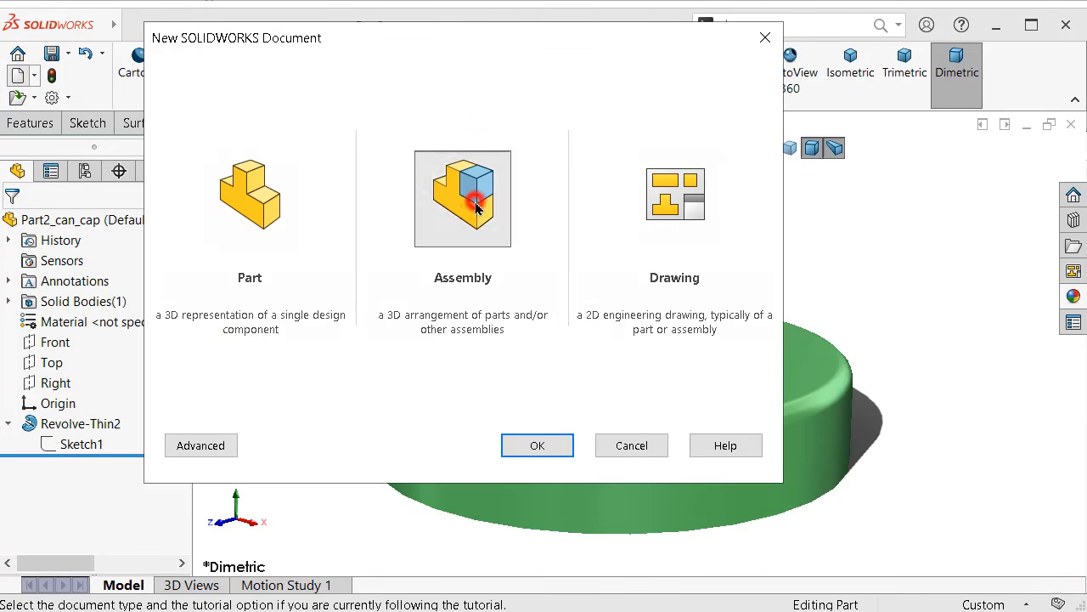
pyautogui.click(553, 454)
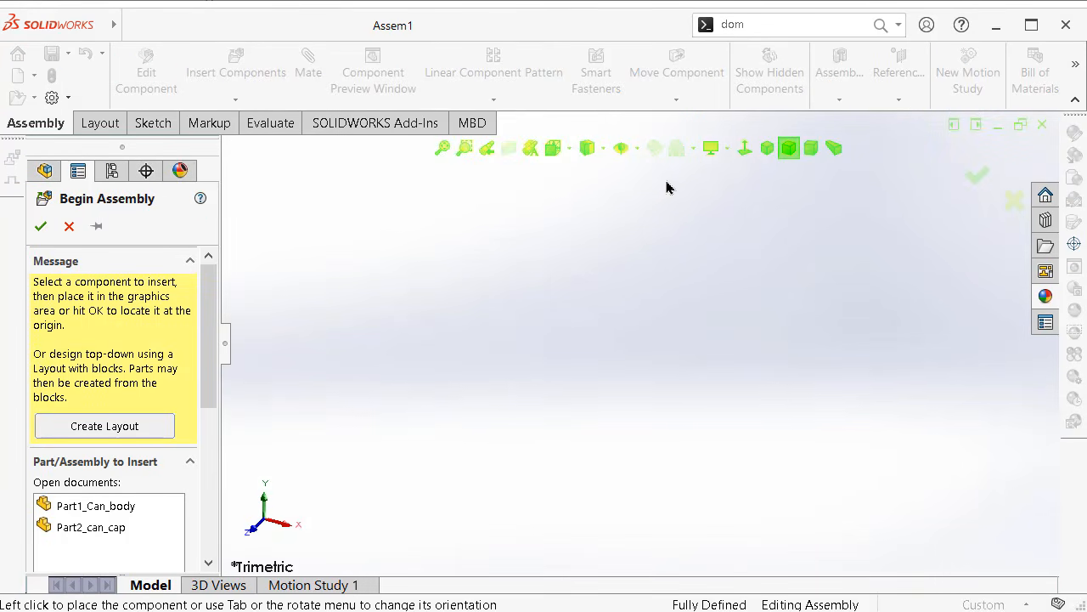
# - Show the assembly origin and insert Part1_Can_body with its origin placed on it
pyautogui.click(637, 149)
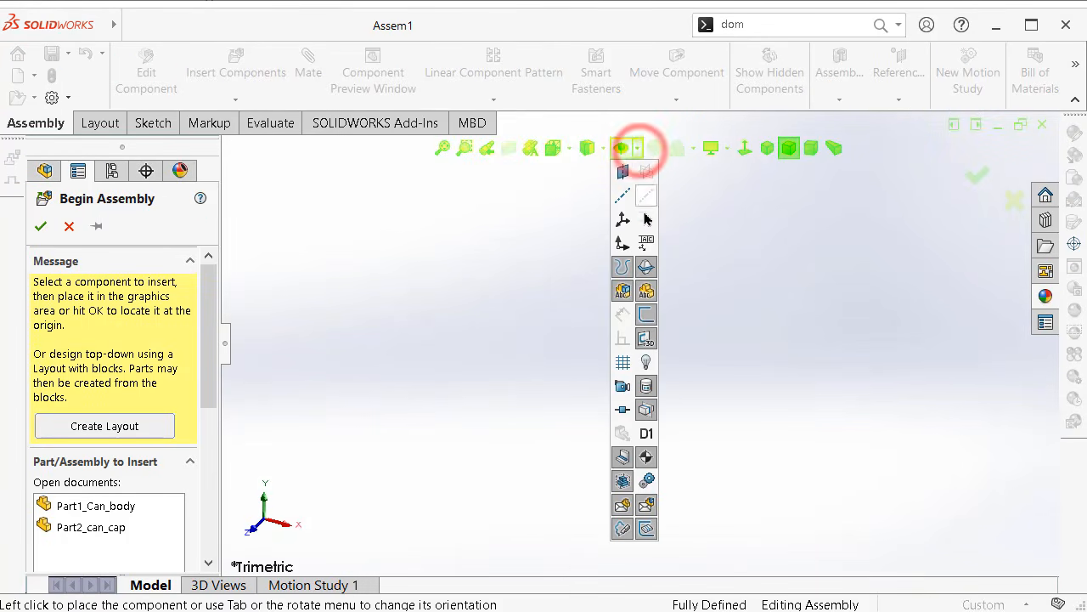
pyautogui.click(505, 283)
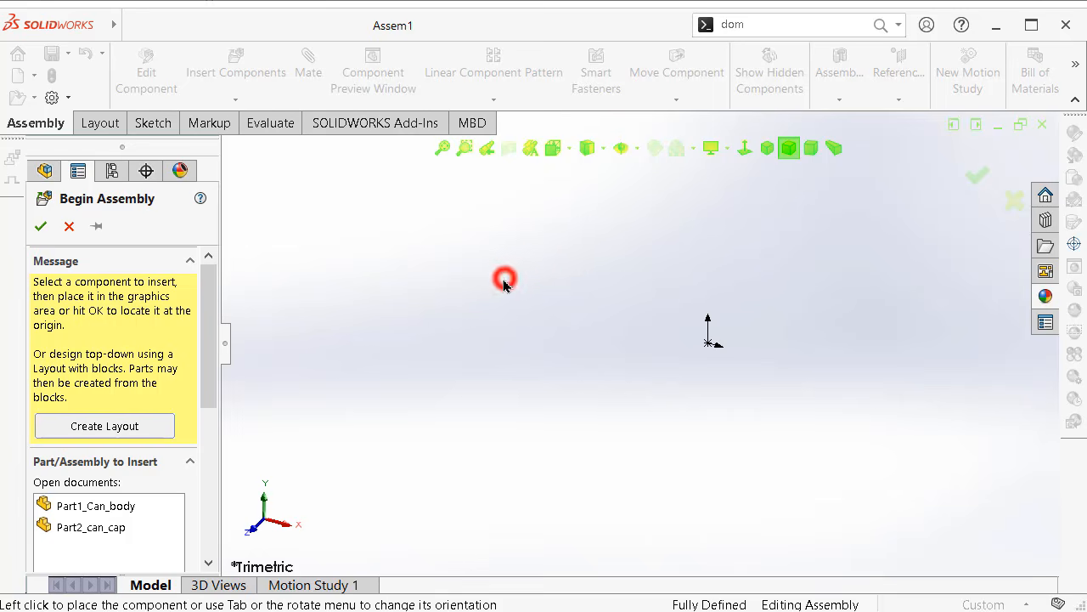
pyautogui.click(120, 508)
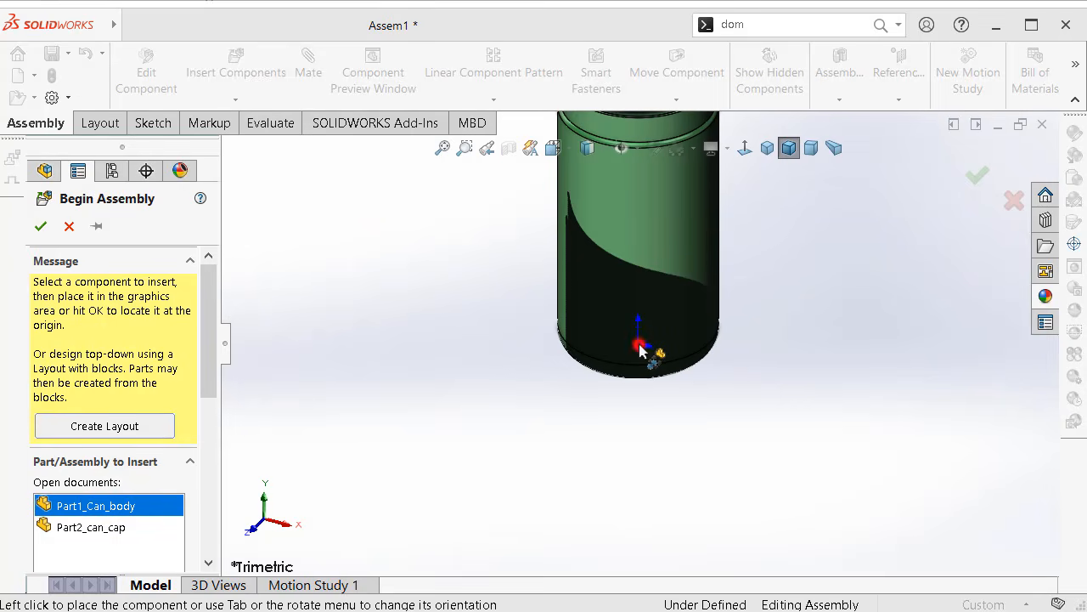
pyautogui.click(639, 347)
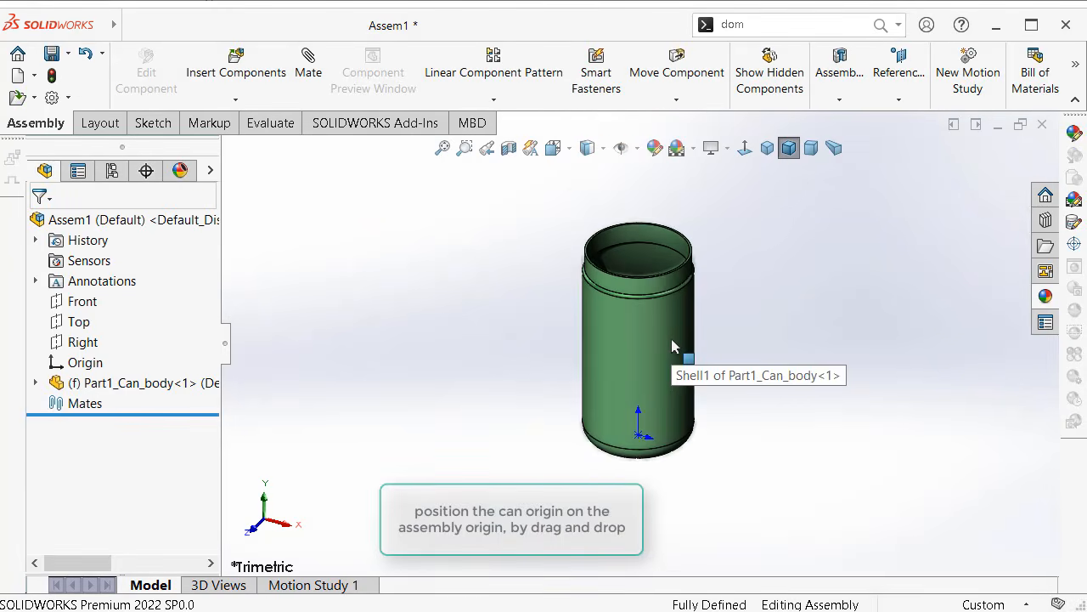
# - Set the assembly's background scene to Plain White
pyautogui.scroll(-1, 672, 341)
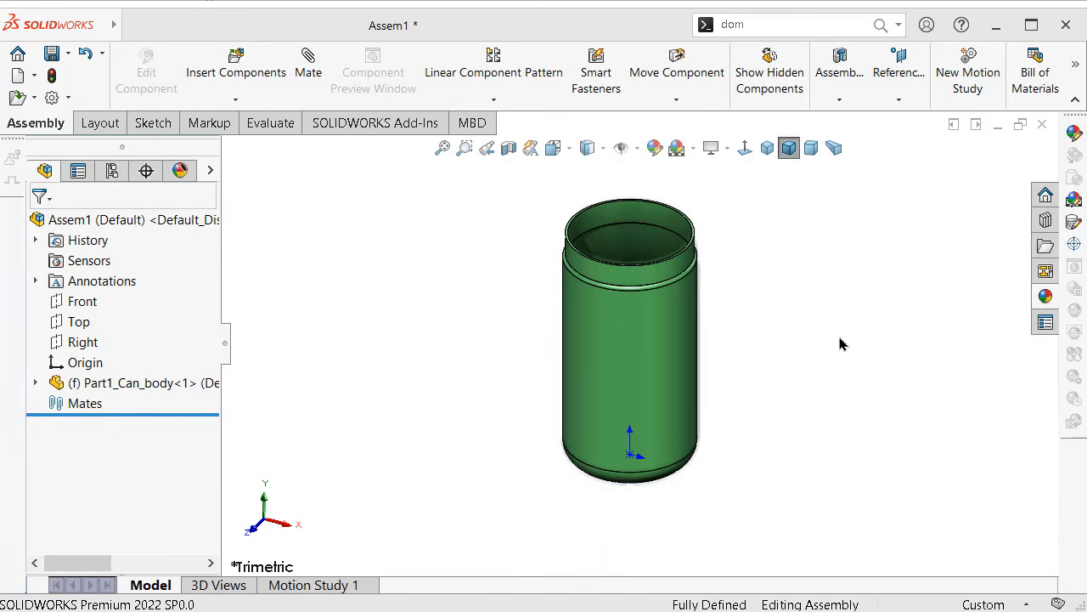
pyautogui.moveTo(833, 306); pyautogui.dragTo(737, 214, button='middle')
pyautogui.click(692, 149)
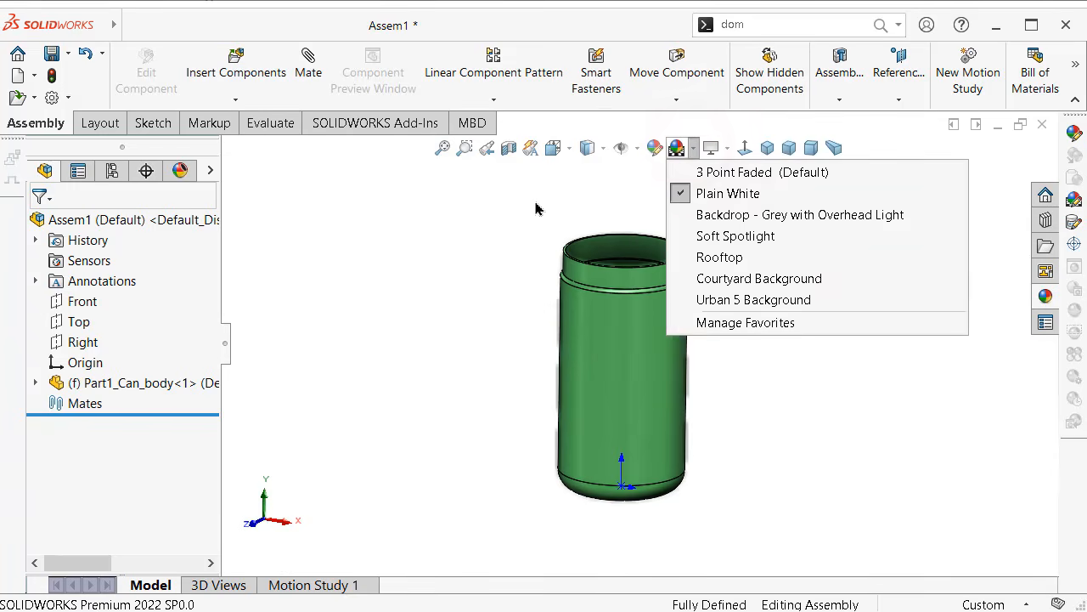
# - Display the can body in the assembly shaded without edges
pyautogui.click(605, 148)
pyautogui.click(588, 187)
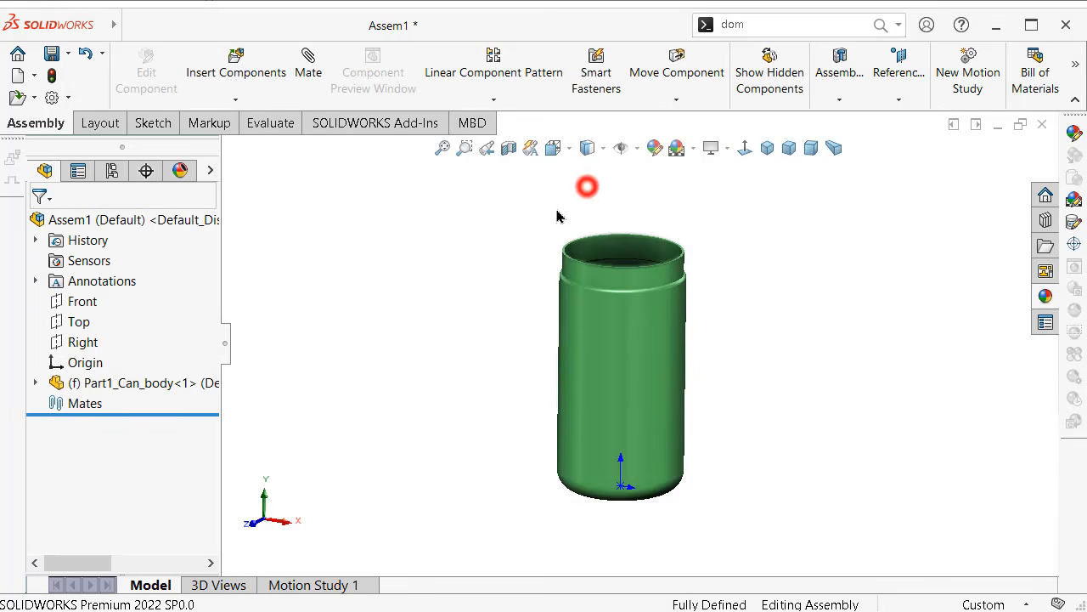
pyautogui.scroll(-1, 551, 316)
pyautogui.moveTo(509, 304); pyautogui.dragTo(485, 309, button='middle')
pyautogui.scroll(-4, 650, 295)
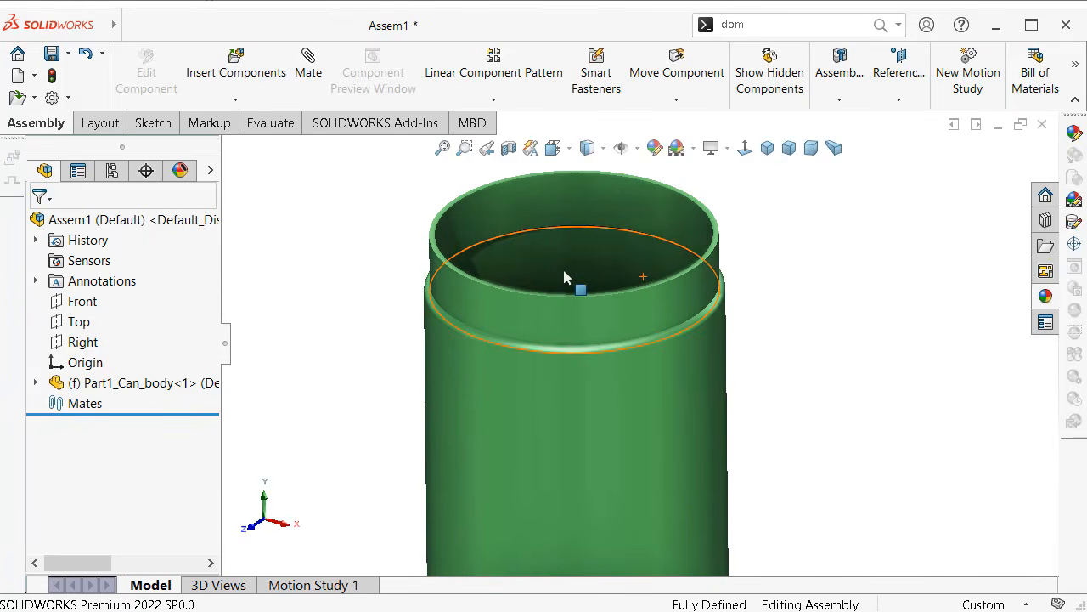
# - Insert Part2_can_cap over the can body's open top and display the assembly shaded with edges
pyautogui.click(226, 47)
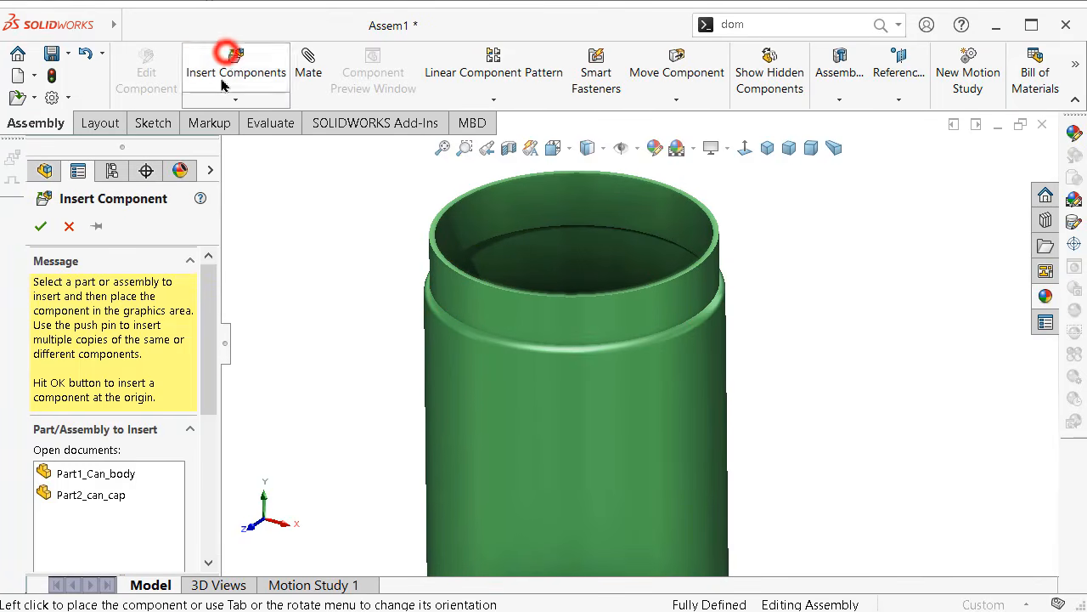
pyautogui.click(109, 495)
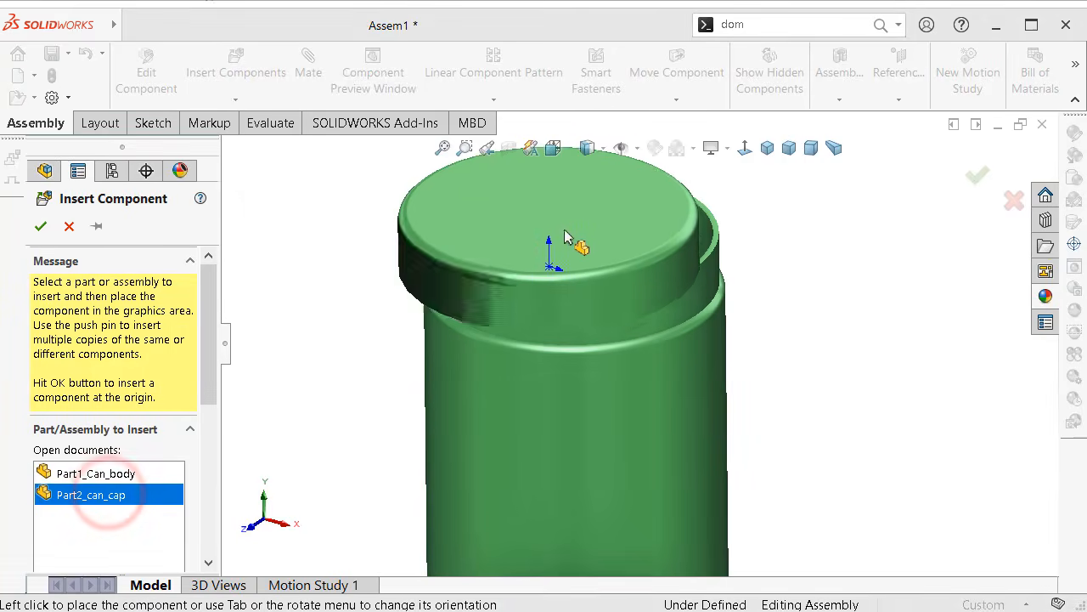
pyautogui.click(570, 208)
pyautogui.moveTo(710, 285); pyautogui.dragTo(706, 271, button='middle')
pyautogui.scroll(2, 706, 271)
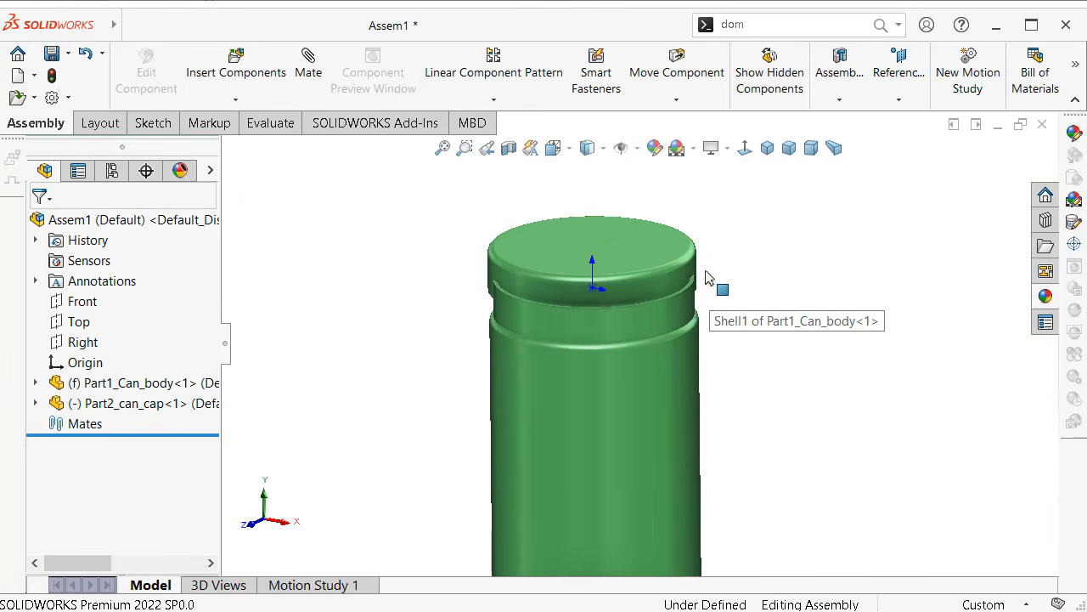
pyautogui.click(592, 169)
pyautogui.click(759, 294)
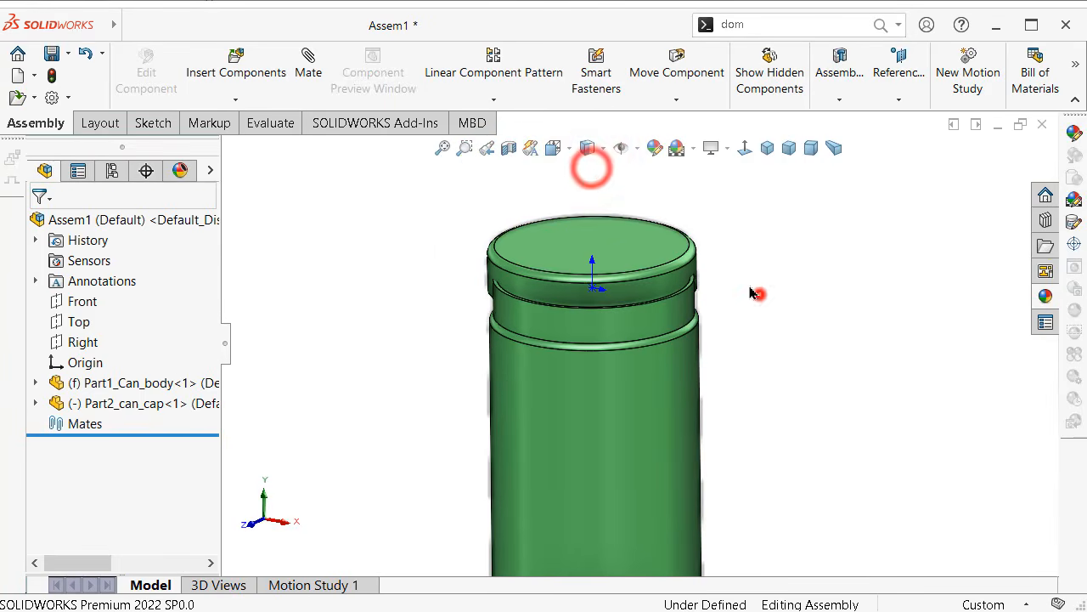
# - Lift the cap above the can body and mate its outer cylindrical face concentric with the body's neck
pyautogui.moveTo(658, 282); pyautogui.dragTo(652, 230)
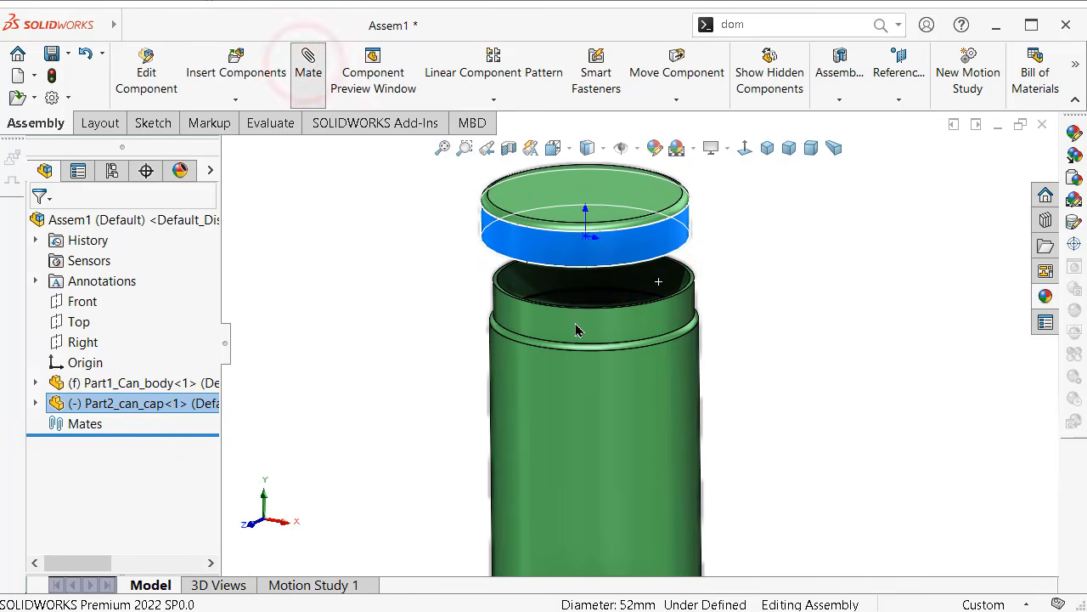
pyautogui.click(634, 327)
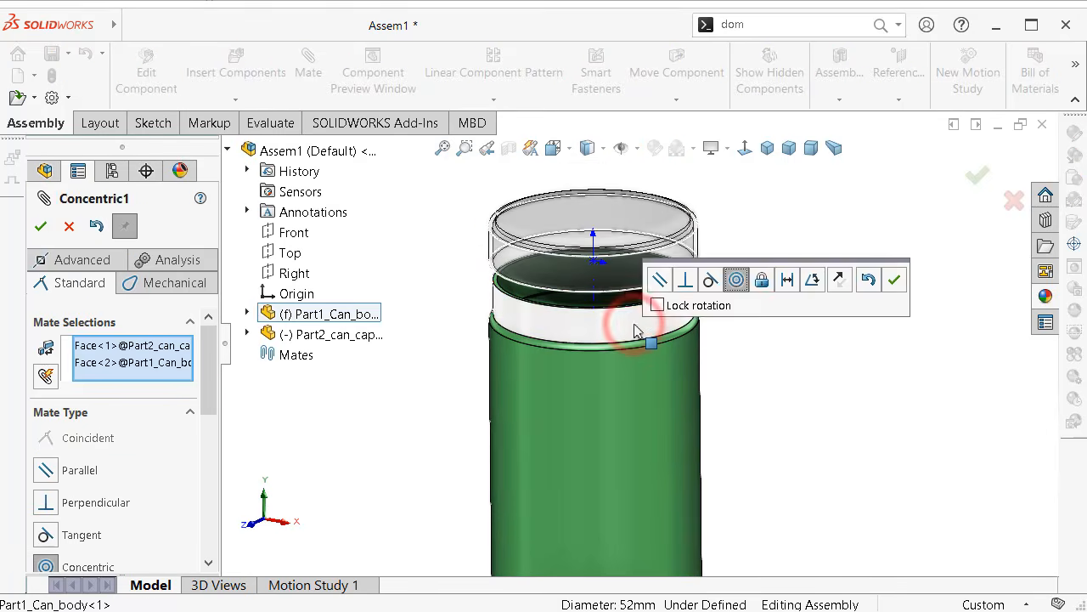
pyautogui.click(891, 280)
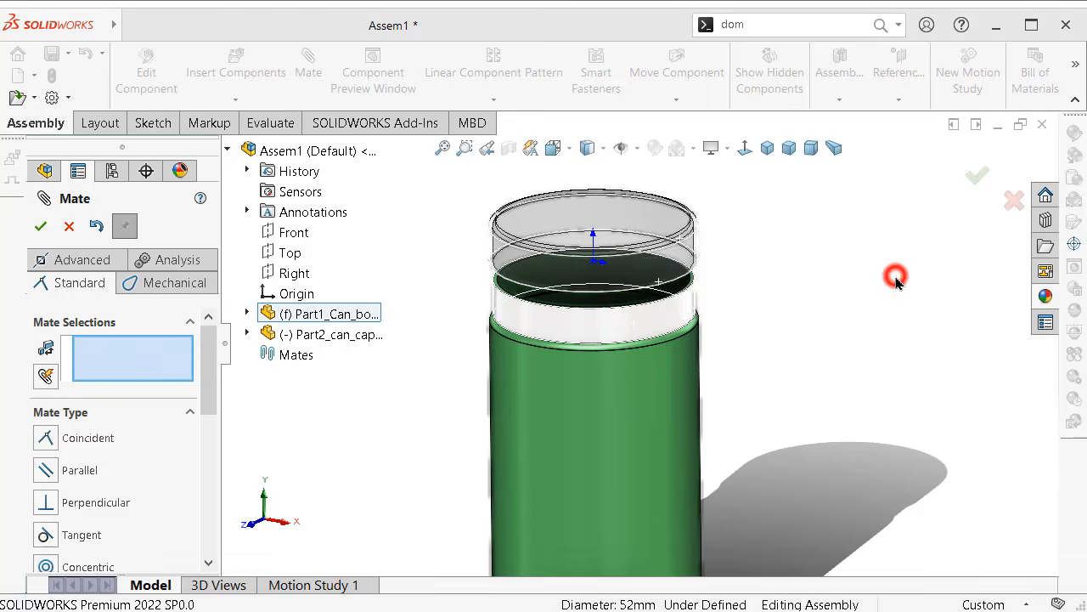
# - Start an advanced distance limit mate between the cap's inner flat face and the can body's top rim face
pyautogui.click(661, 259)
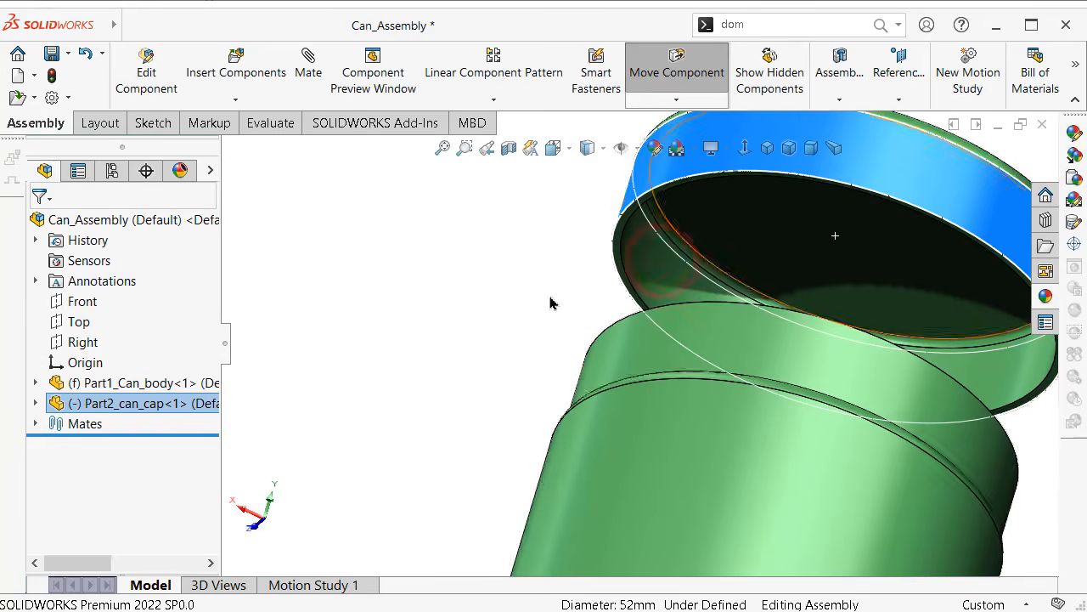
pyautogui.moveTo(536, 300)
pyautogui.mouseDown(button='middle')
pyautogui.moveTo(534, 257)
pyautogui.moveTo(651, 341)
pyautogui.moveTo(826, 345)
pyautogui.mouseUp(button='middle')
pyautogui.click(835, 326)
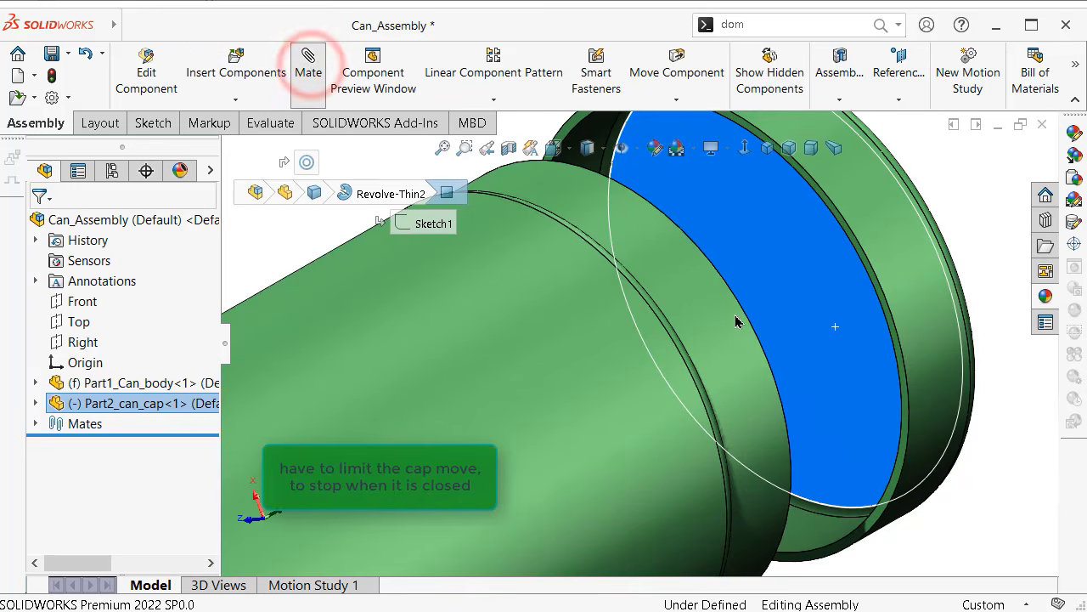
pyautogui.moveTo(726, 314); pyautogui.dragTo(719, 312, button='middle')
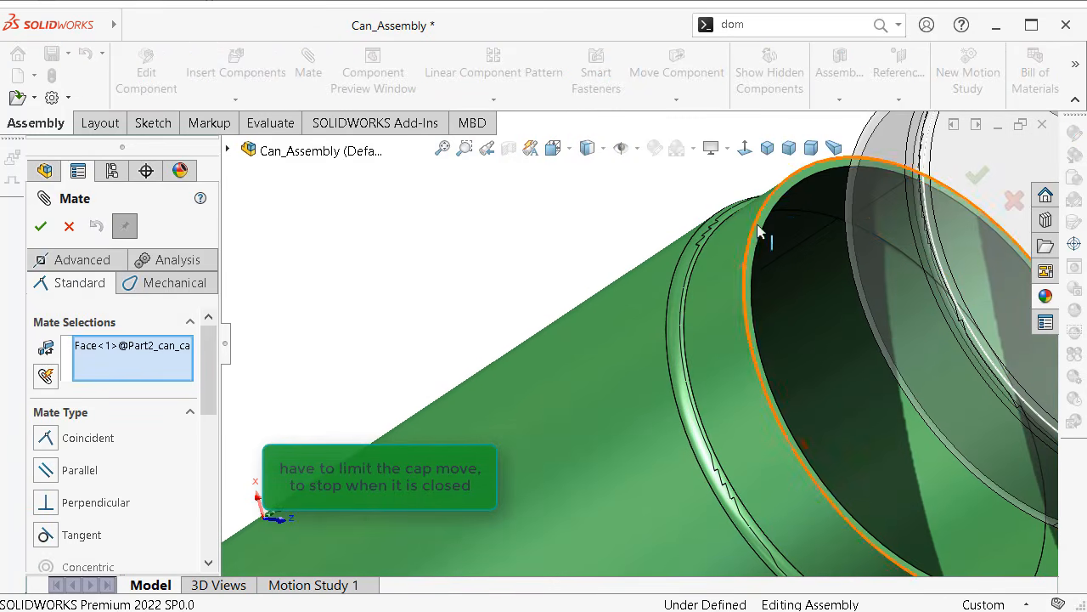
pyautogui.click(775, 206)
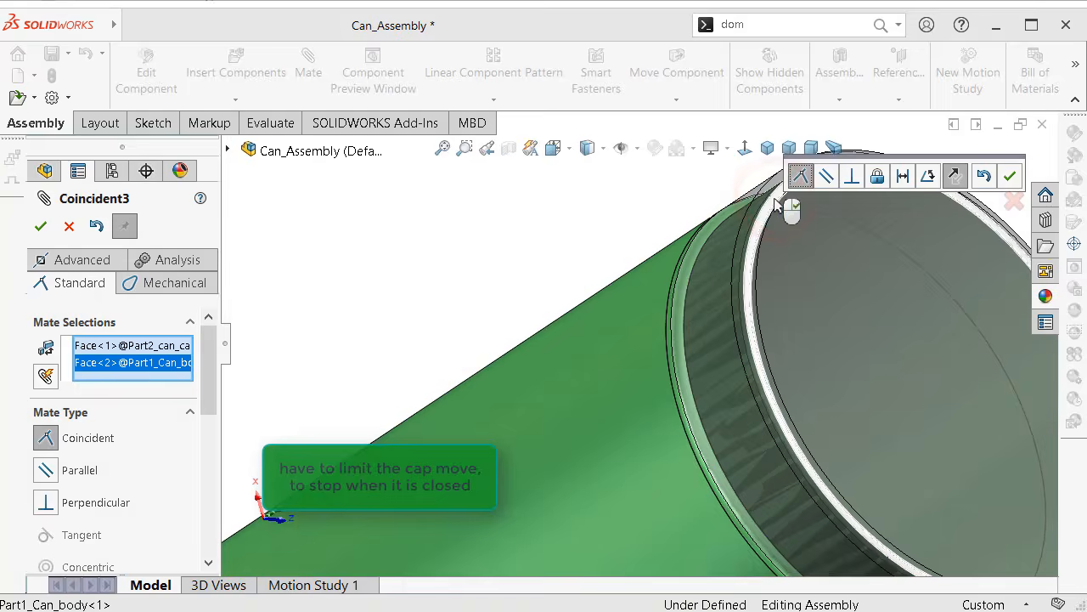
pyautogui.click(81, 255)
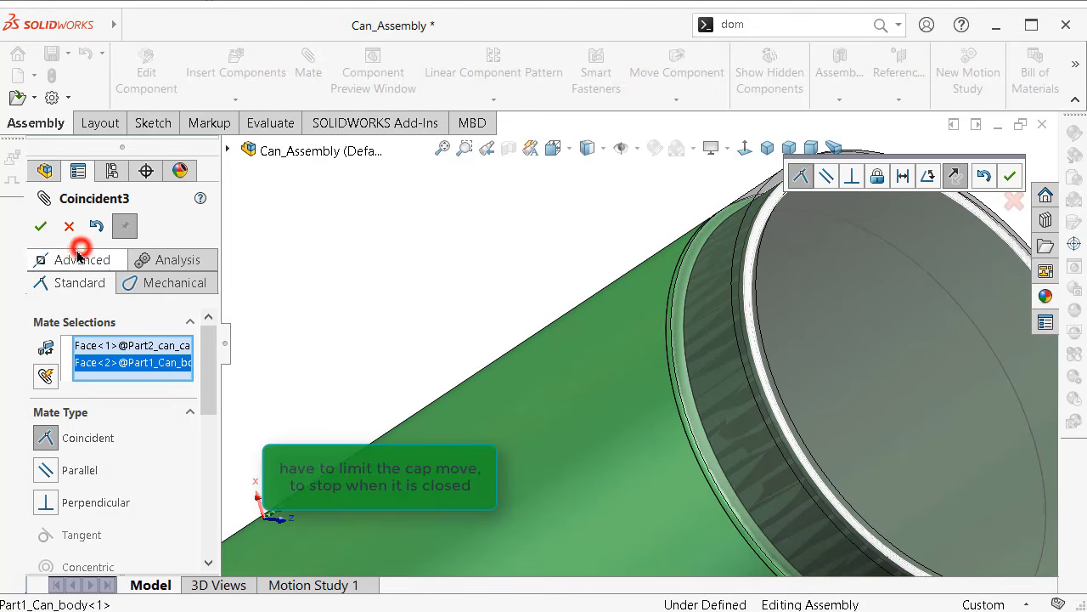
pyautogui.moveTo(210, 355); pyautogui.dragTo(212, 435)
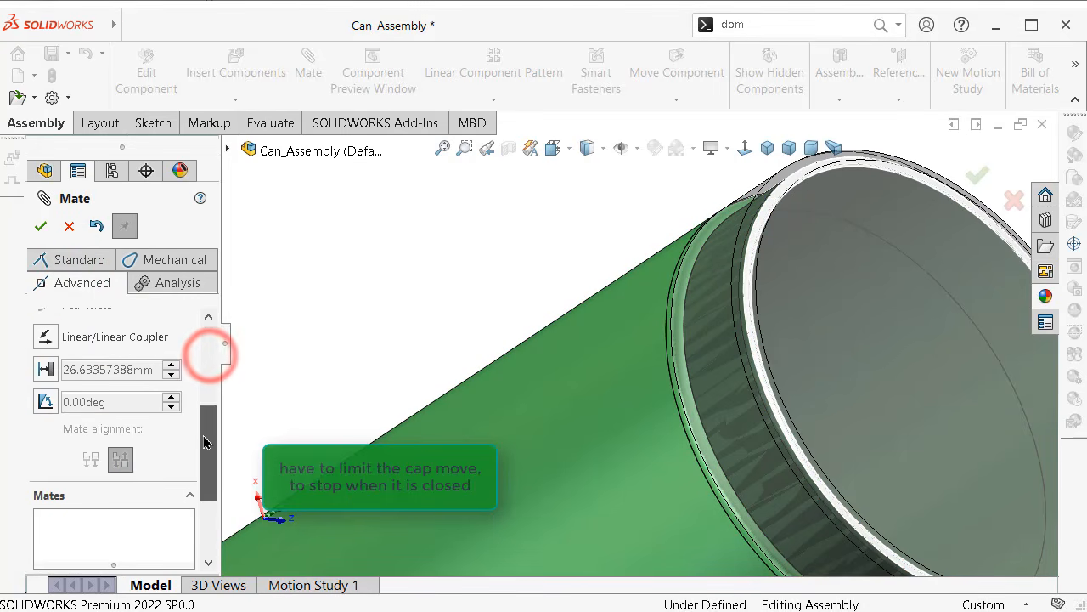
pyautogui.click(46, 368)
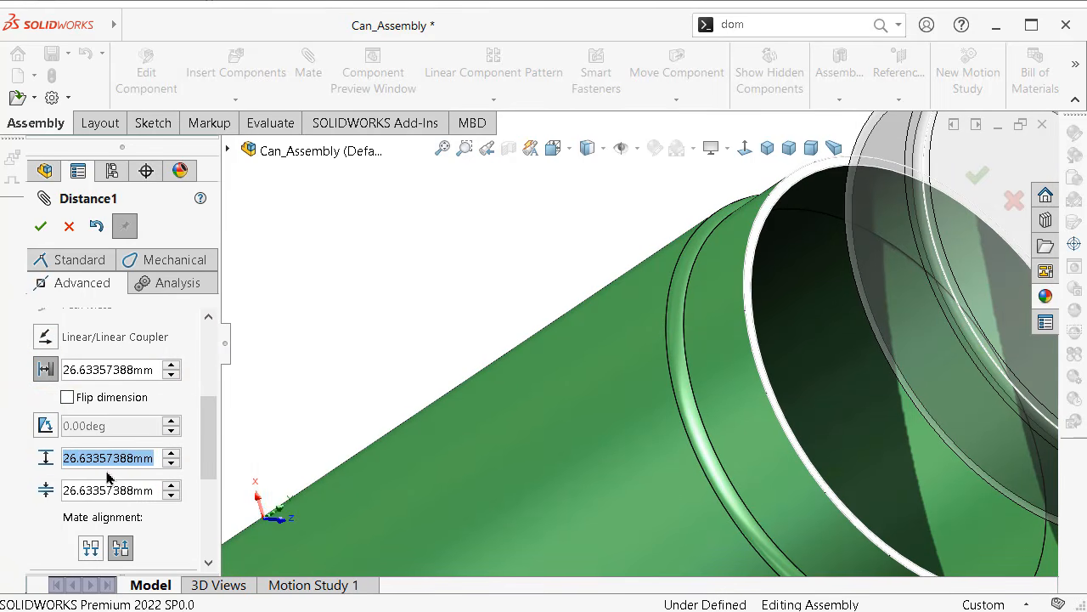
# - Set the limit distance to a maximum of 40 mm and a minimum of 0 mm, and apply the mate
pyautogui.write('40')
pyautogui.click(45, 513)
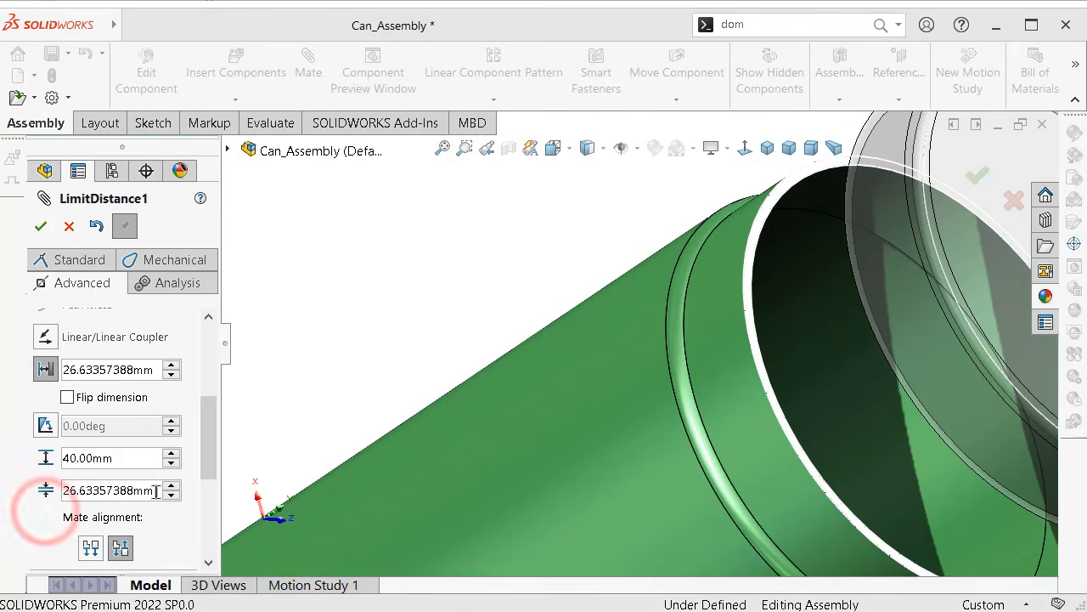
pyautogui.click(156, 491)
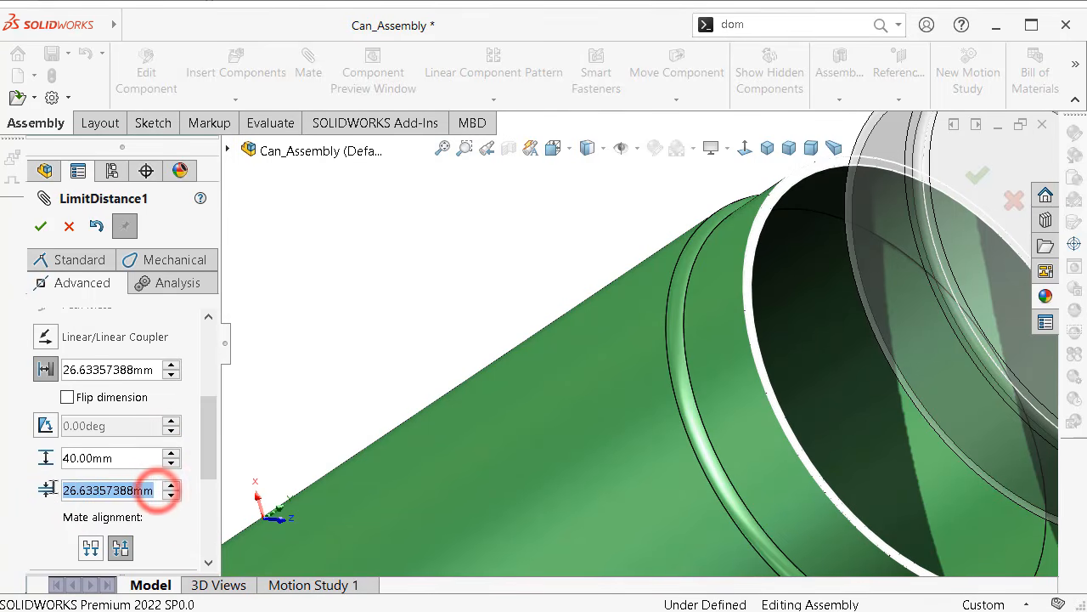
pyautogui.write('0')
pyautogui.click(22, 520)
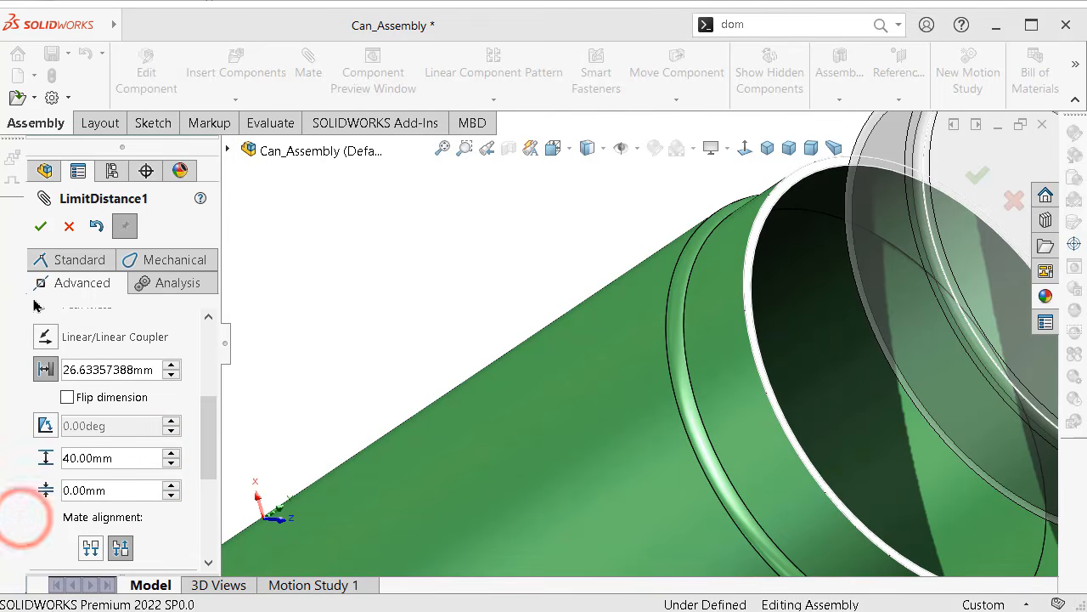
pyautogui.moveTo(474, 320)
pyautogui.mouseDown(button='middle')
pyautogui.moveTo(453, 320)
pyautogui.moveTo(651, 238)
pyautogui.mouseUp(button='middle')
pyautogui.click(977, 175)
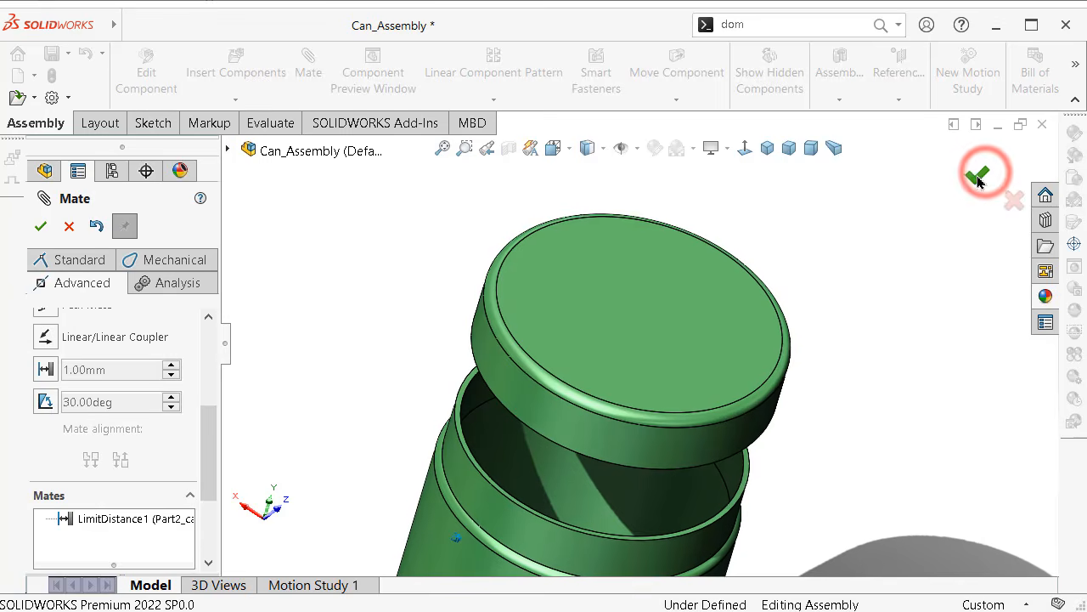
pyautogui.click(977, 176)
# - Slide the cap down until it closes the can, and show the assembly in perspective
pyautogui.moveTo(801, 323); pyautogui.dragTo(722, 328, button='middle')
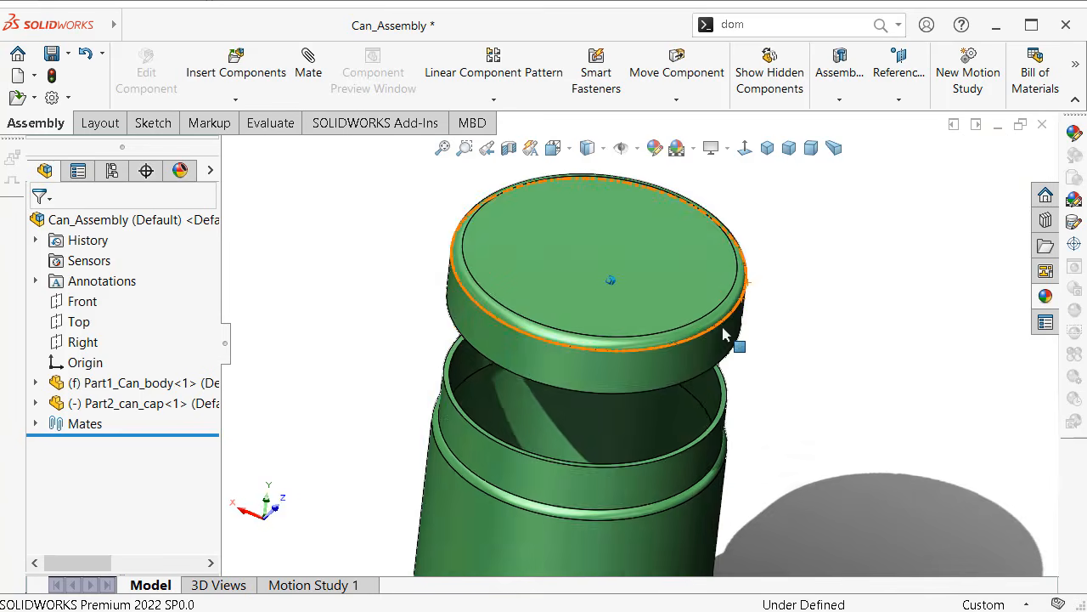
pyautogui.moveTo(689, 323); pyautogui.dragTo(639, 509)
pyautogui.click(841, 371)
pyautogui.moveTo(842, 372); pyautogui.dragTo(786, 265, button='middle')
pyautogui.click(831, 150)
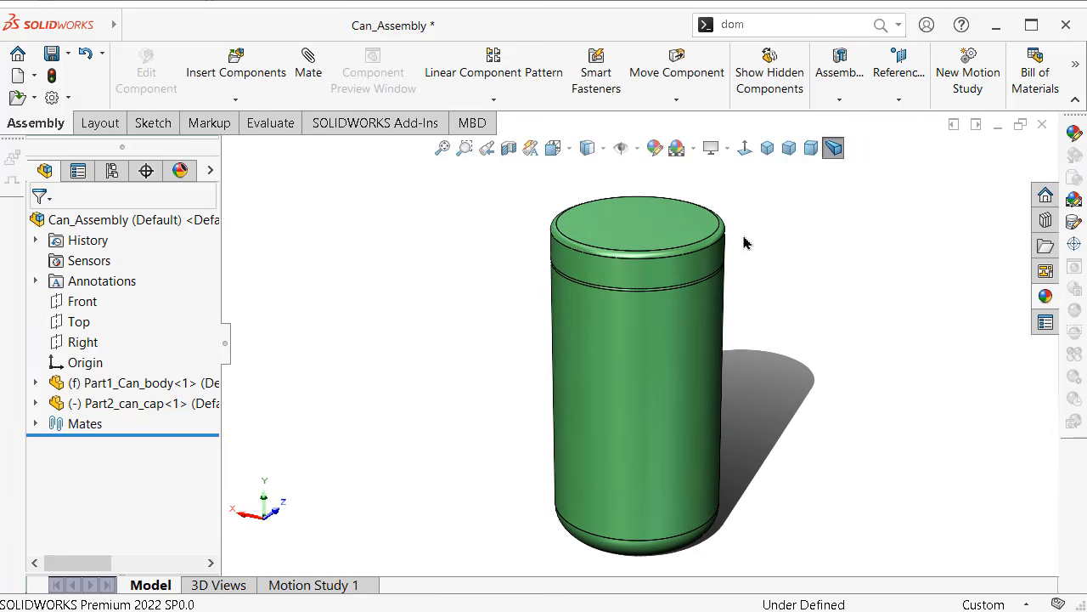
# - Save the assembly and slide the cap up off the can body, fitting the model in view
pyautogui.hotkey('ctrl', 's')
pyautogui.moveTo(662, 274); pyautogui.dragTo(658, 166)
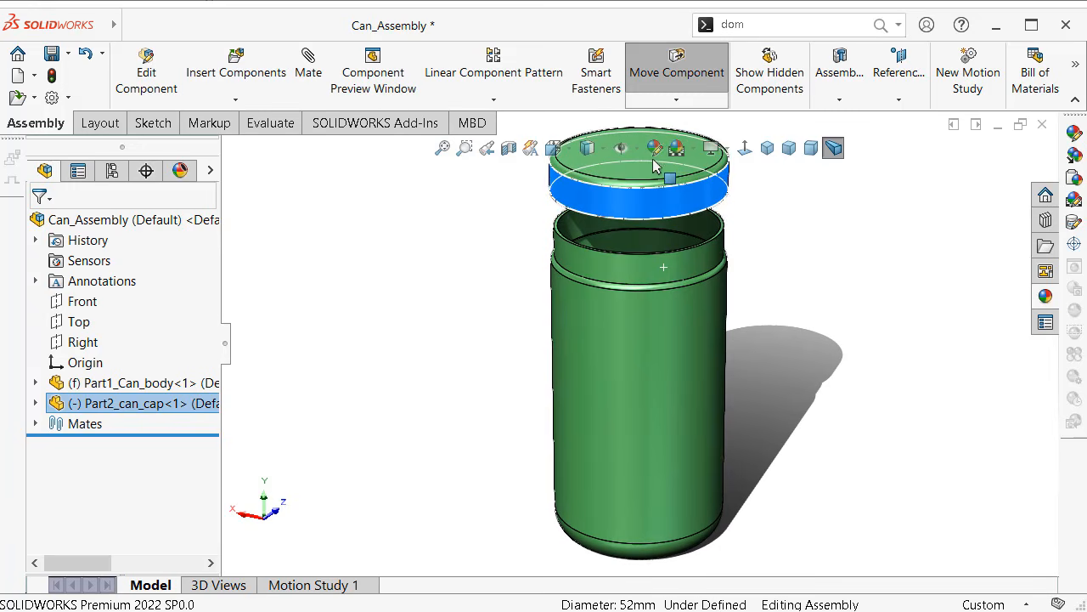
pyautogui.click(849, 268)
pyautogui.press('f')
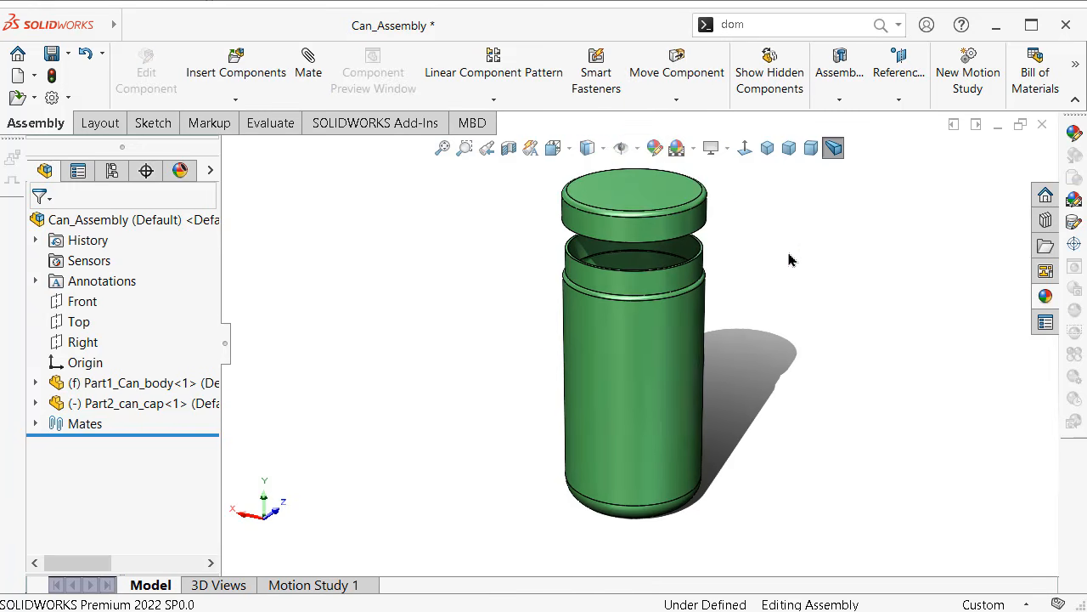
pyautogui.scroll(-1, 688, 212)
pyautogui.scroll(1, 688, 212)
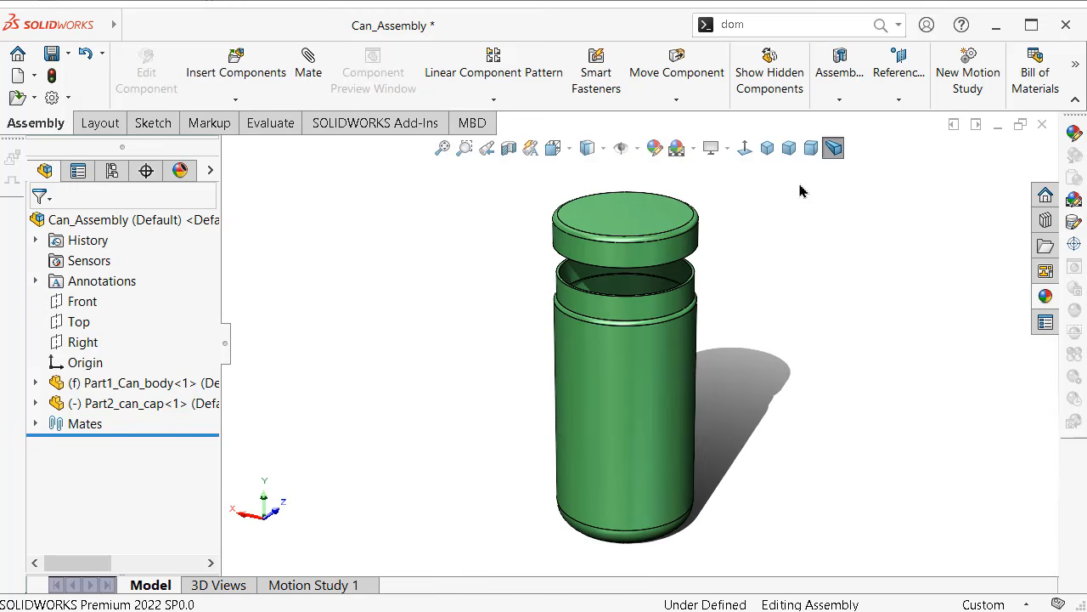
# - Try the isometric and trimetric orientations, then display the open can in the dimetric view, shaded without edges
pyautogui.click(811, 150)
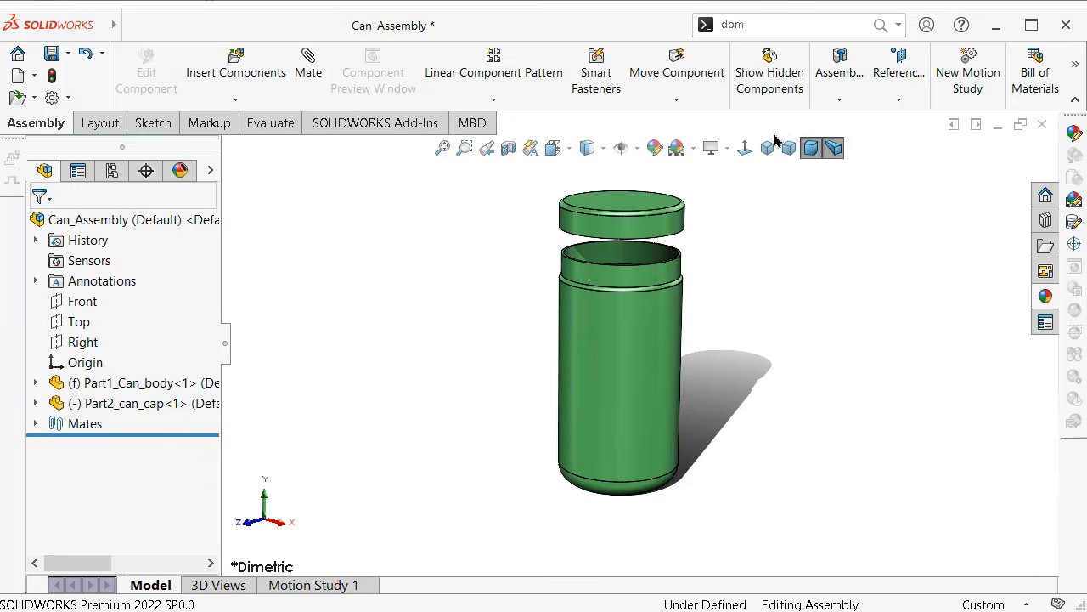
pyautogui.click(767, 148)
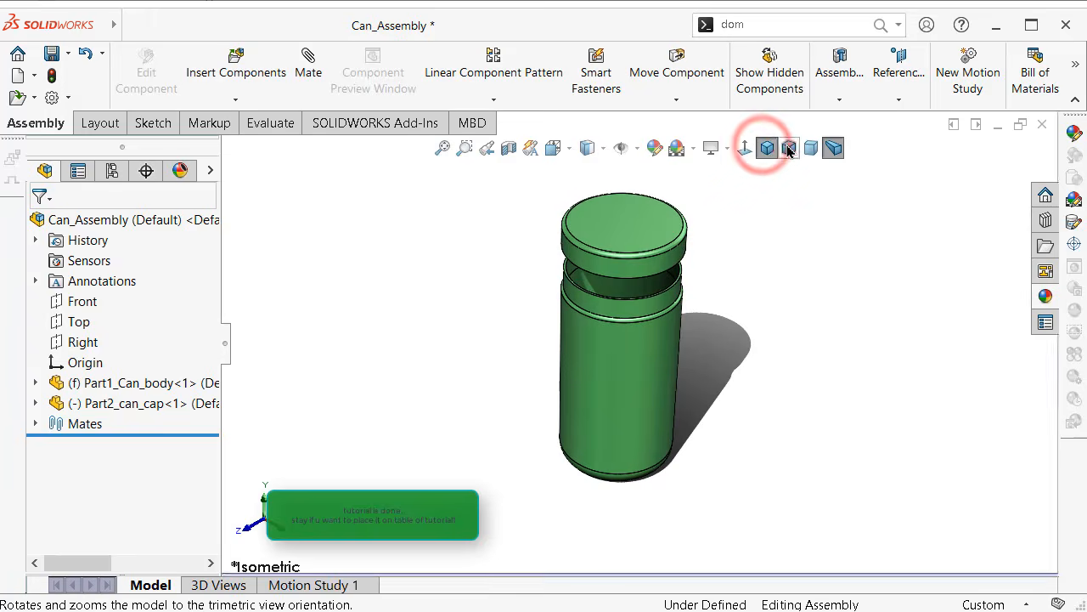
pyautogui.click(789, 148)
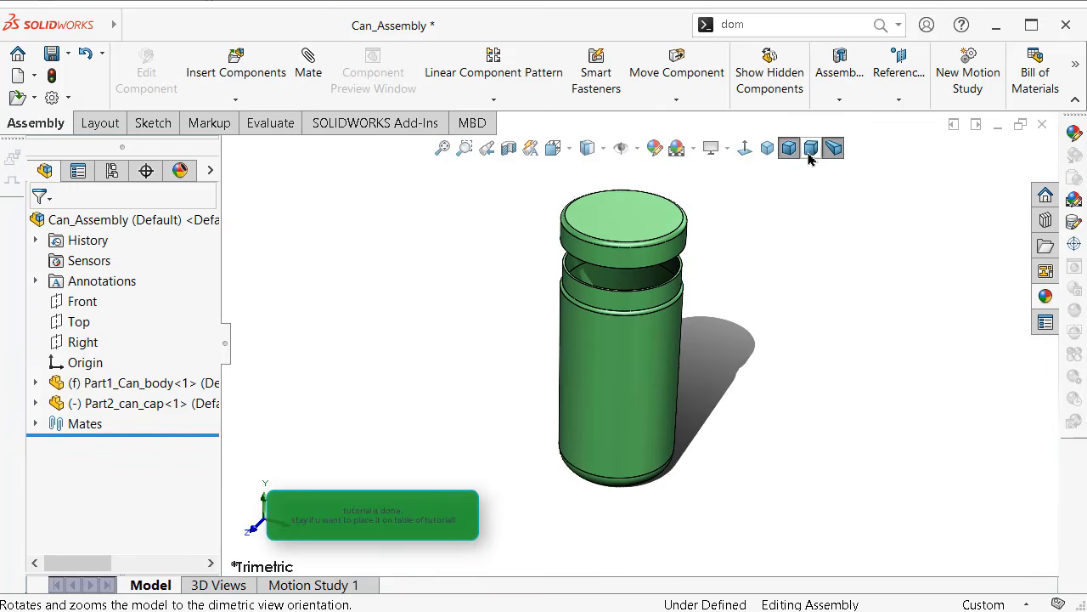
pyautogui.click(812, 149)
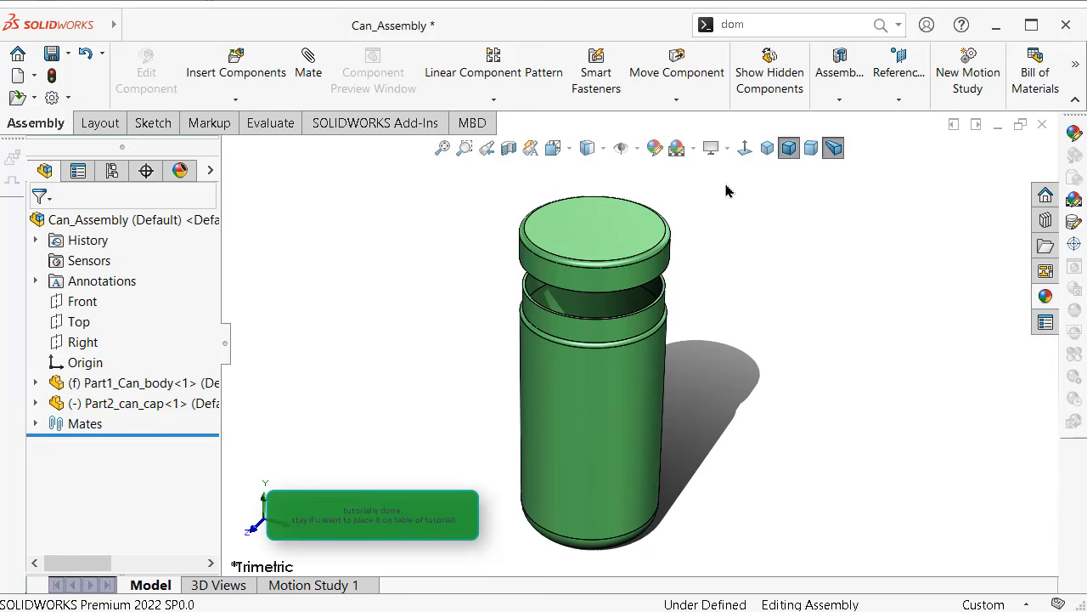
pyautogui.click(812, 149)
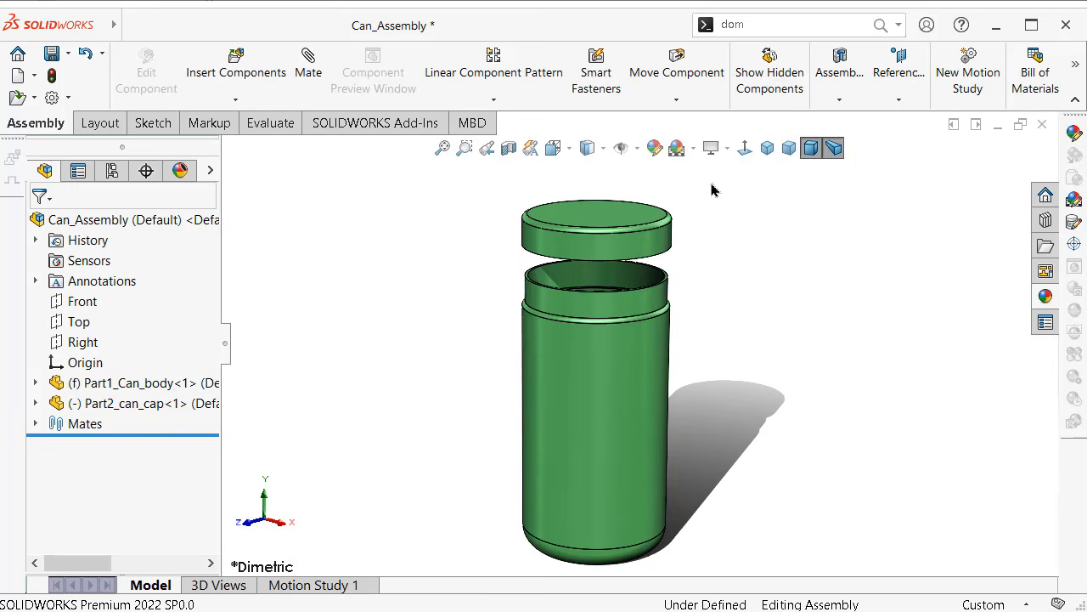
pyautogui.click(603, 148)
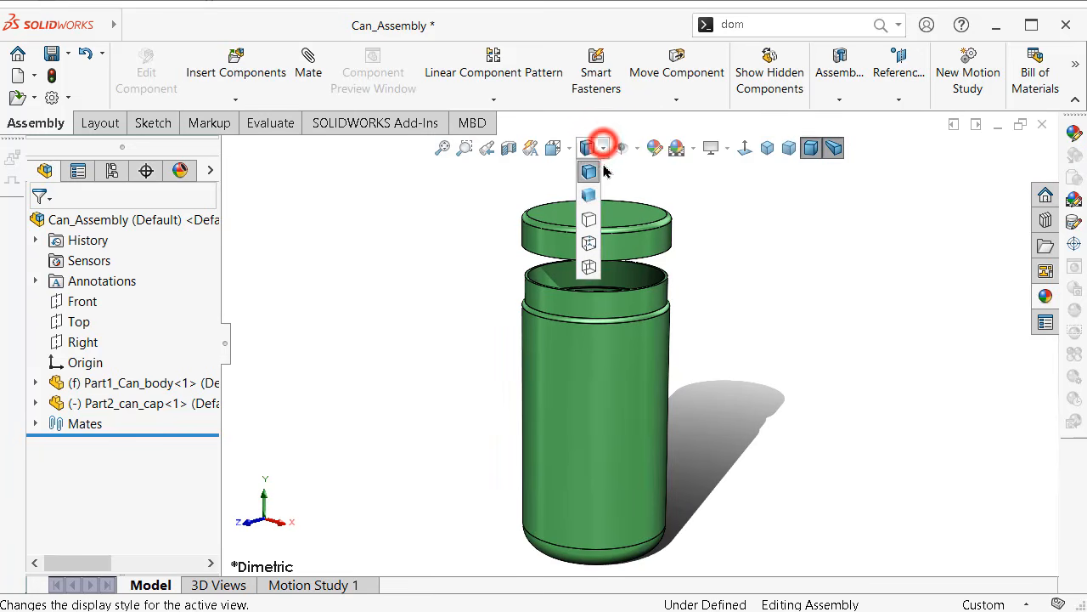
pyautogui.click(584, 194)
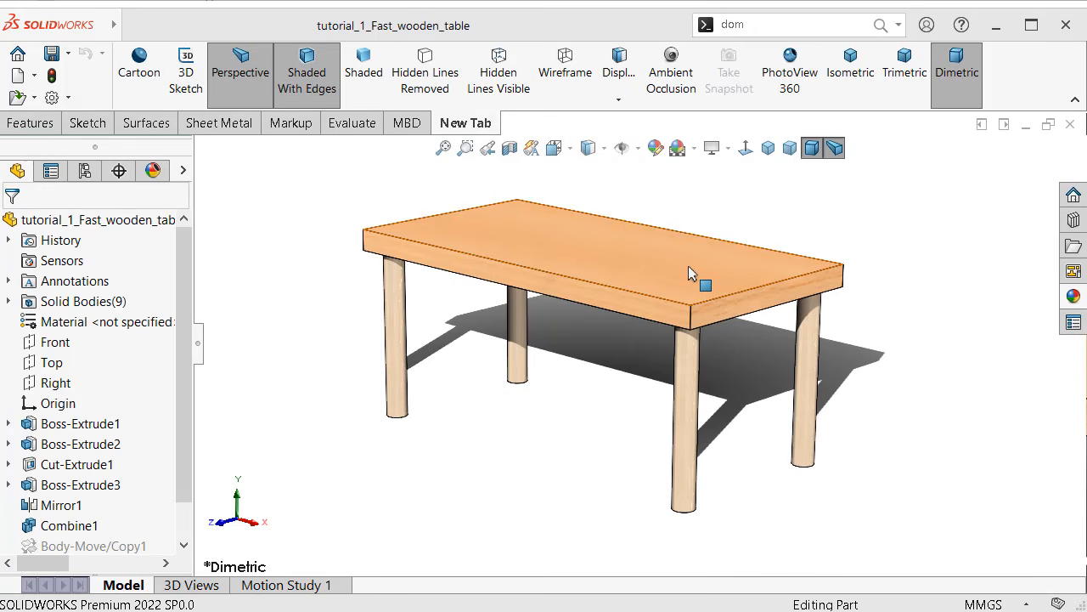
# - With the wooden table part open, create a new assembly document and show its origin
pyautogui.click(17, 74)
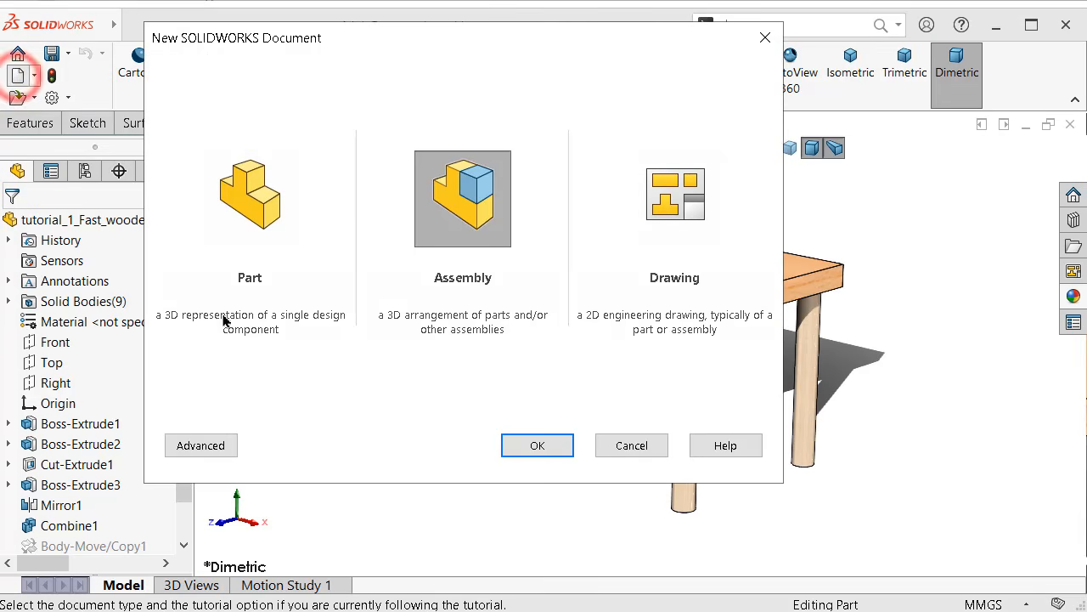
pyautogui.click(537, 446)
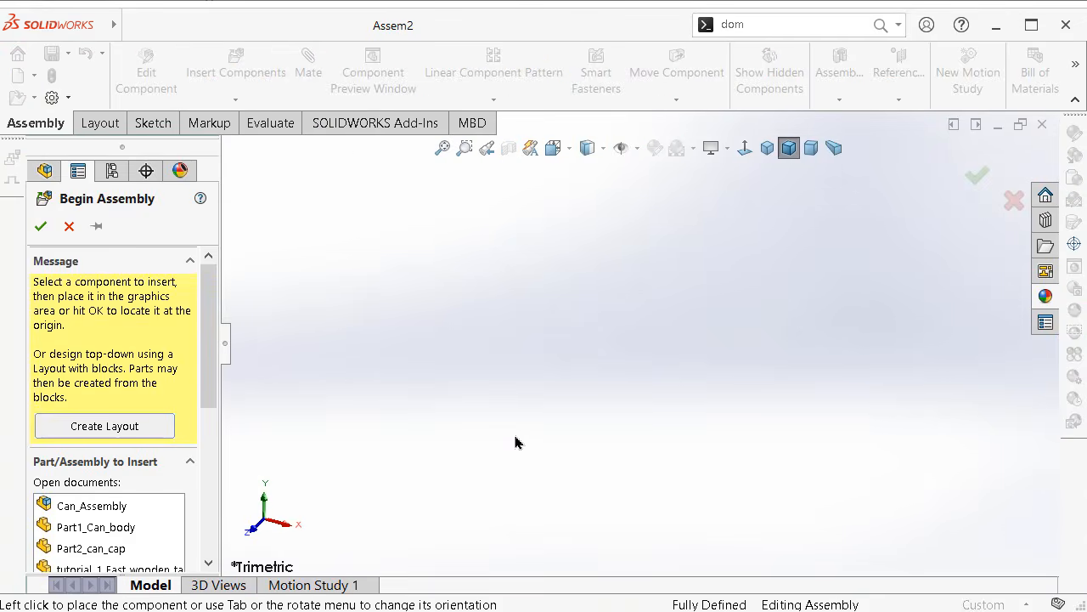
pyautogui.click(637, 149)
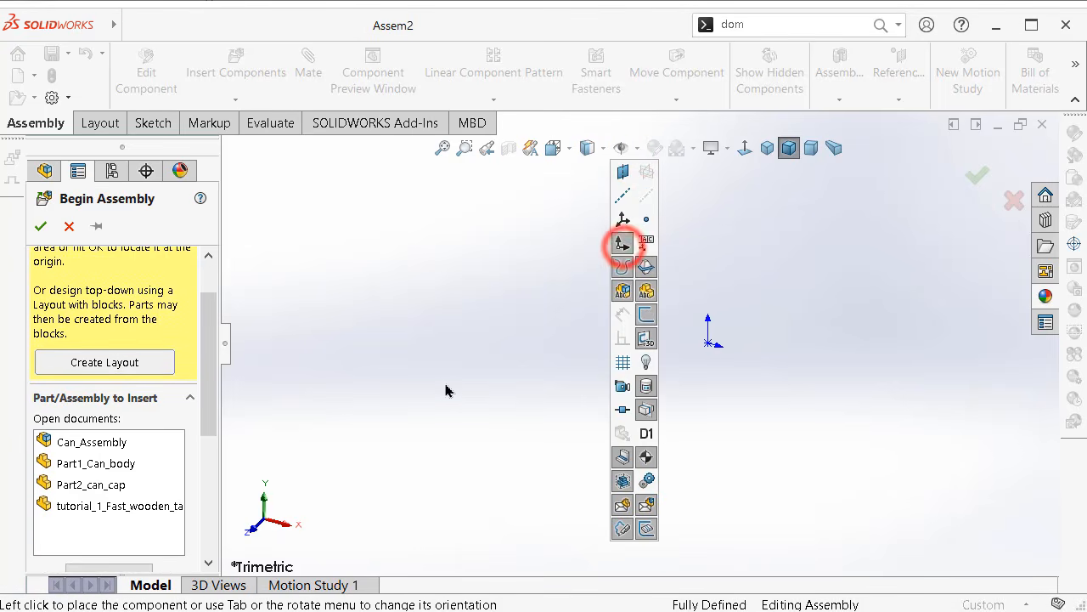
# - Insert the wooden table part into the new assembly, placing it at the assembly origin
pyautogui.click(113, 502)
pyautogui.click(116, 508)
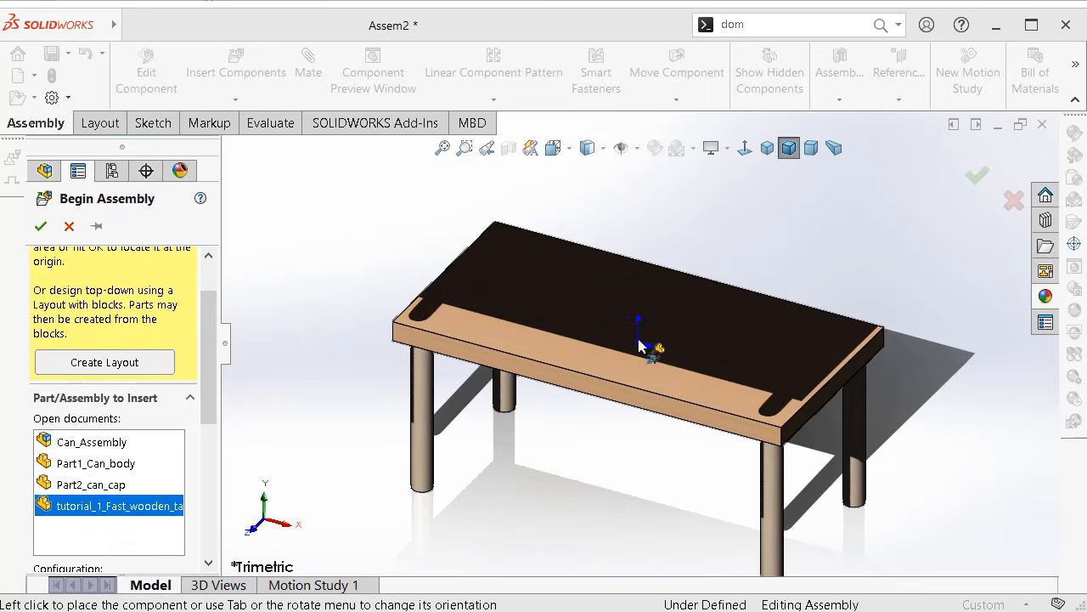
pyautogui.click(638, 340)
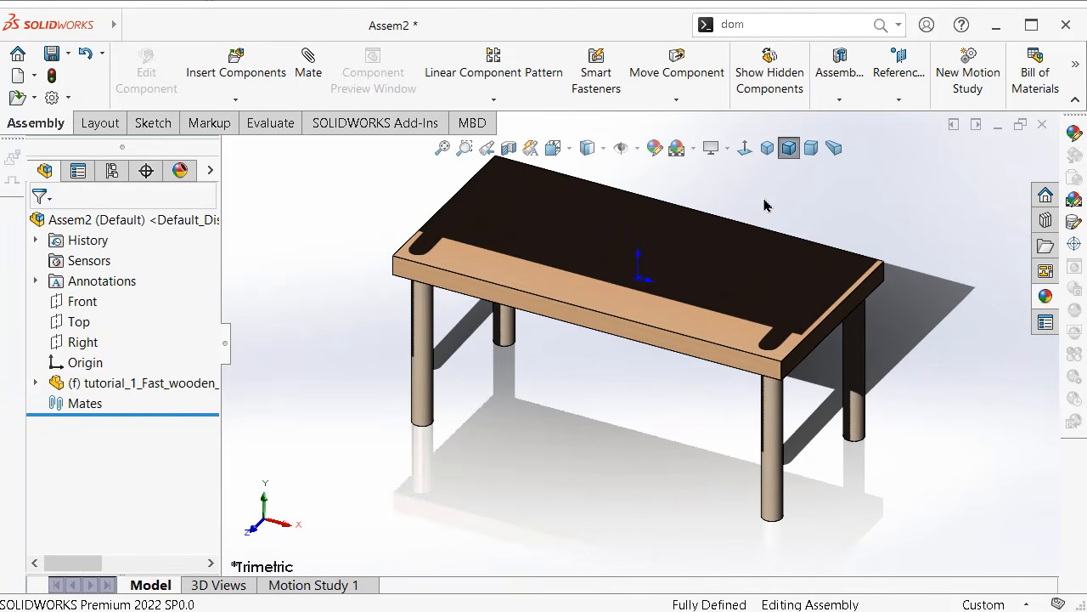
# - Show the table in the dimetric view and apply a plain white scene
pyautogui.click(811, 148)
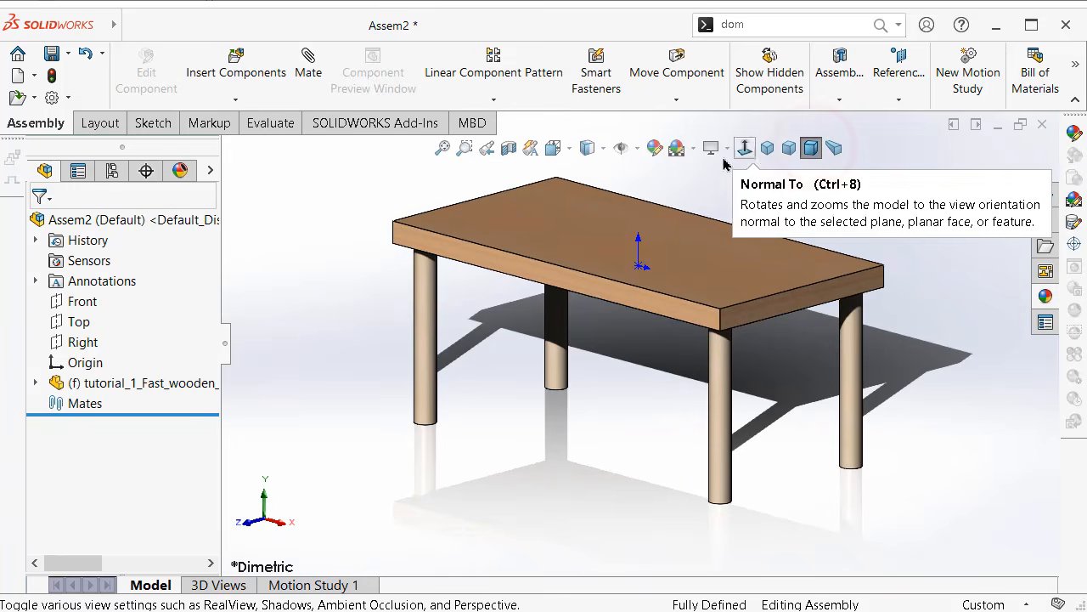
pyautogui.click(695, 151)
pyautogui.click(704, 189)
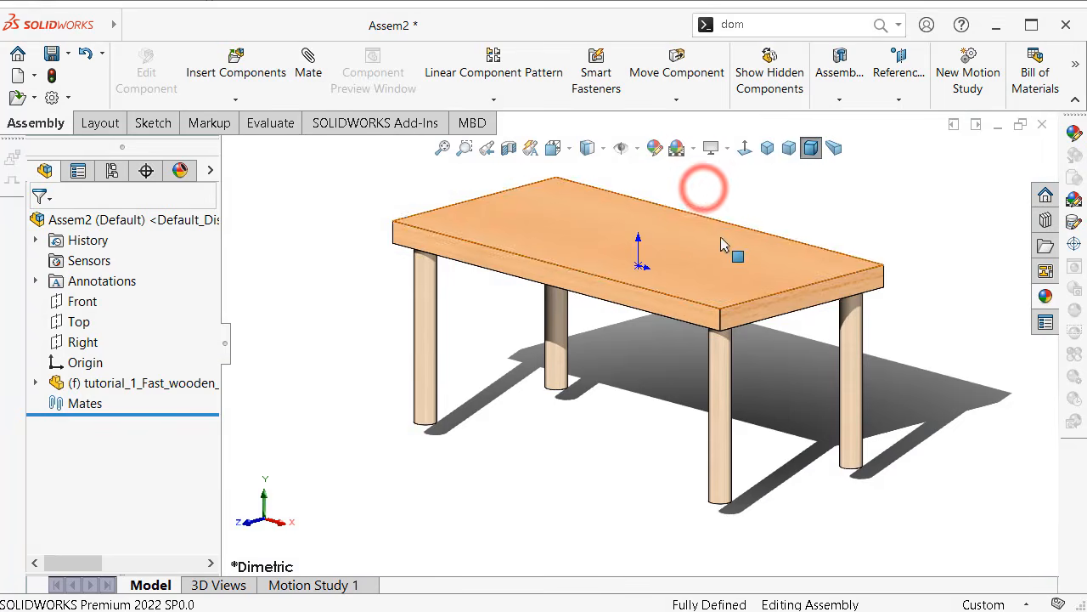
pyautogui.scroll(-3, 632, 255)
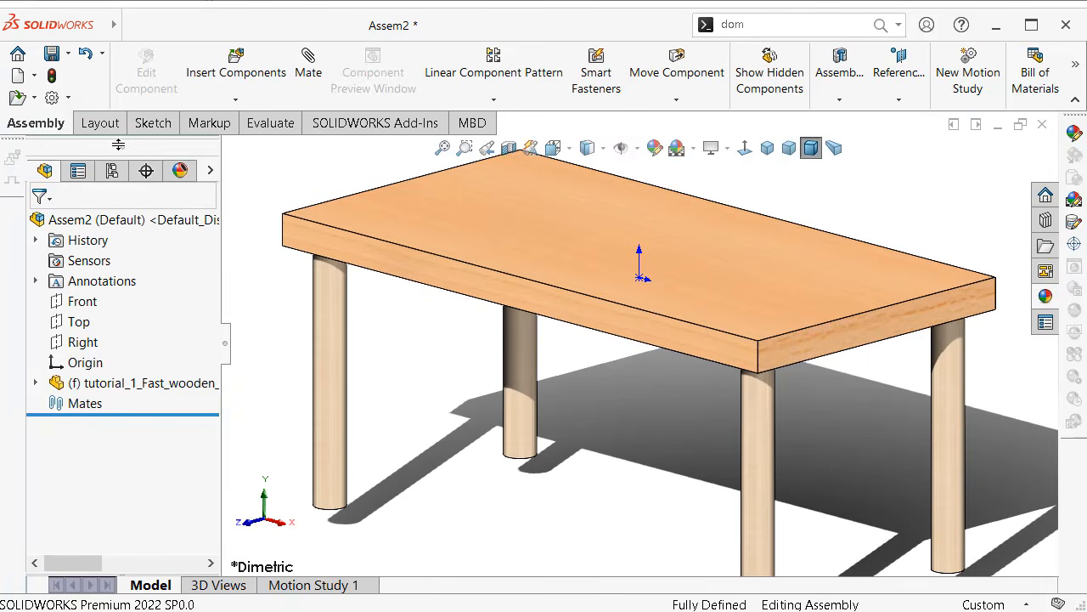
# - Insert the Can_Assembly component and place it over the tabletop
pyautogui.click(235, 72)
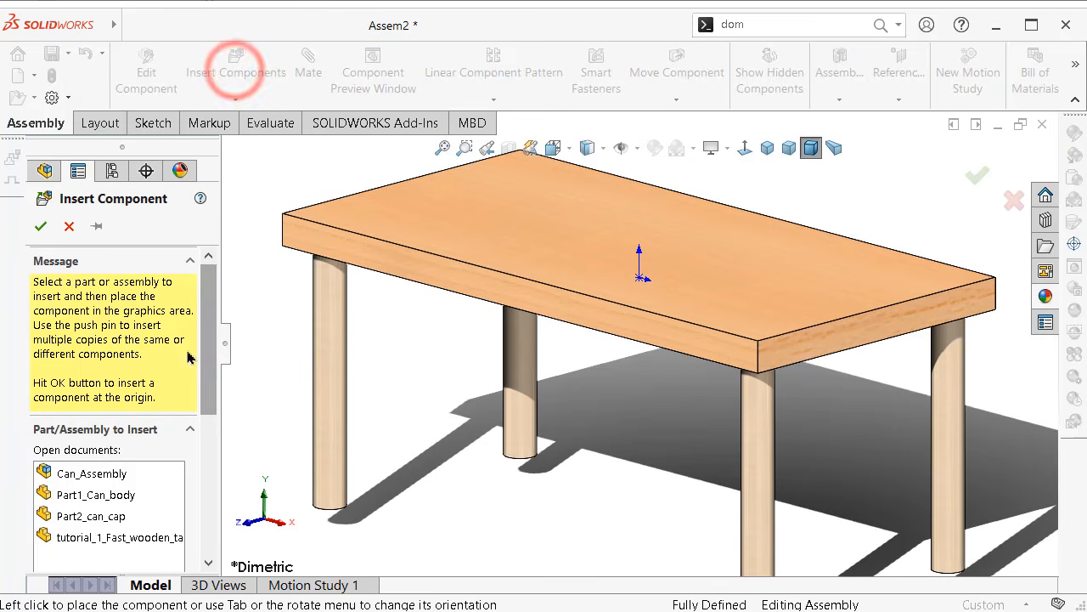
pyautogui.click(94, 473)
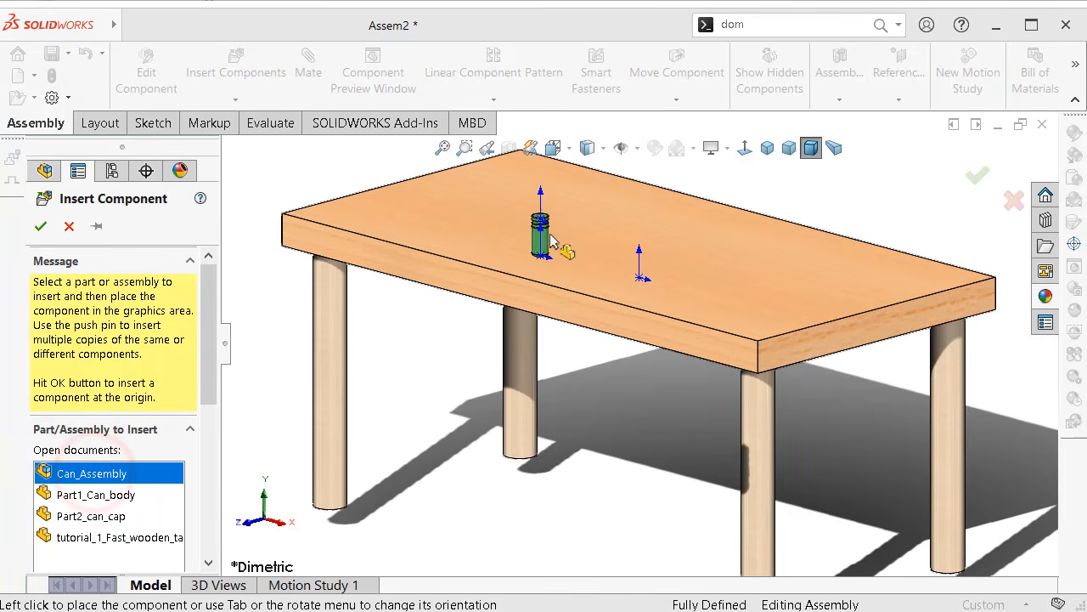
pyautogui.click(576, 231)
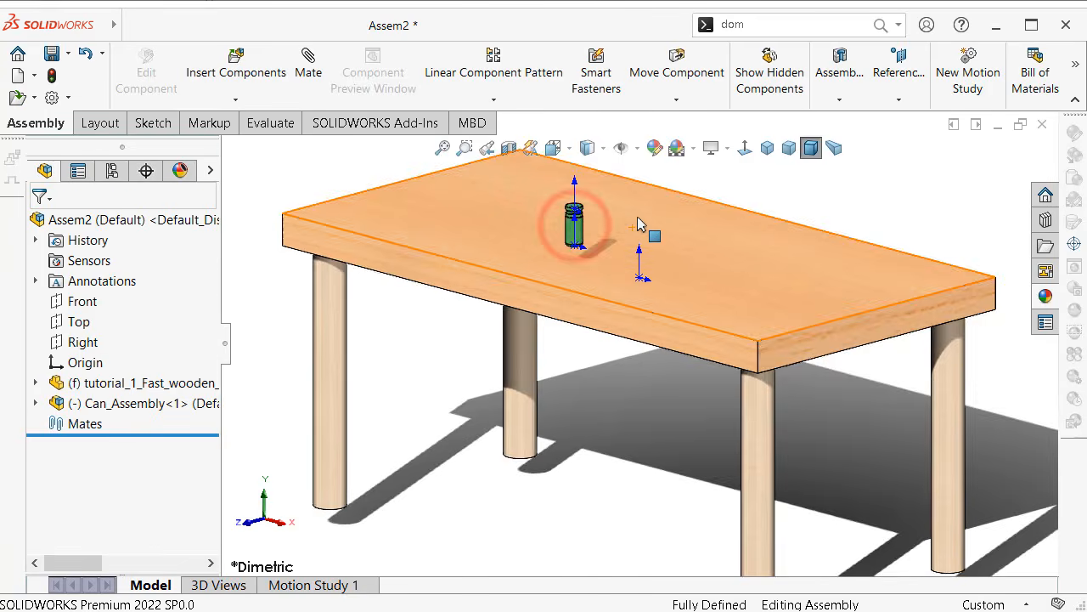
# - Hide the origins of the assembly and its components
pyautogui.scroll(-4, 638, 213)
pyautogui.click(638, 149)
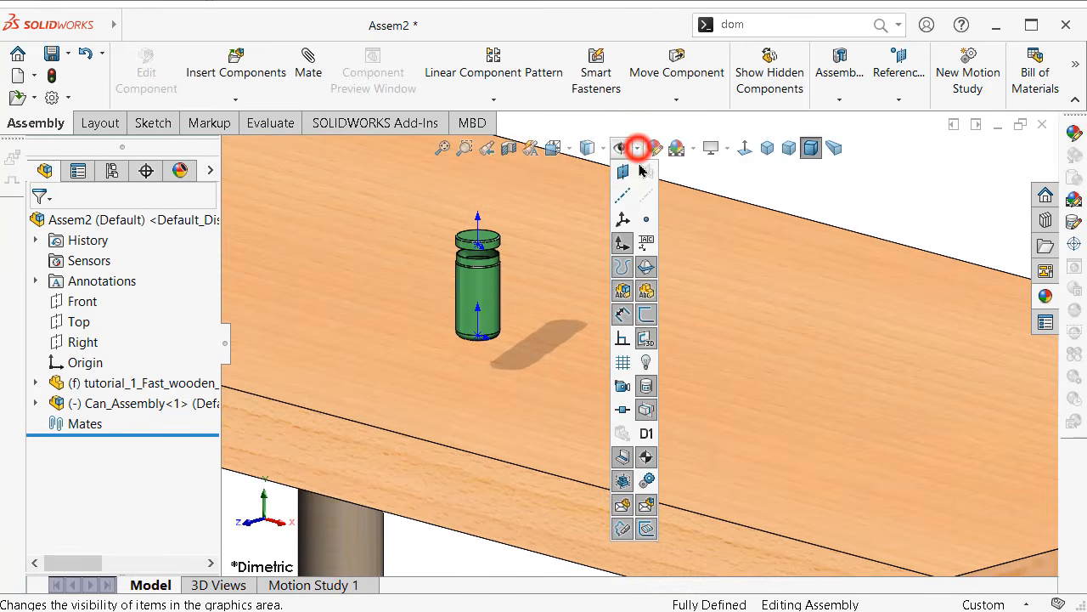
pyautogui.click(623, 241)
pyautogui.click(897, 193)
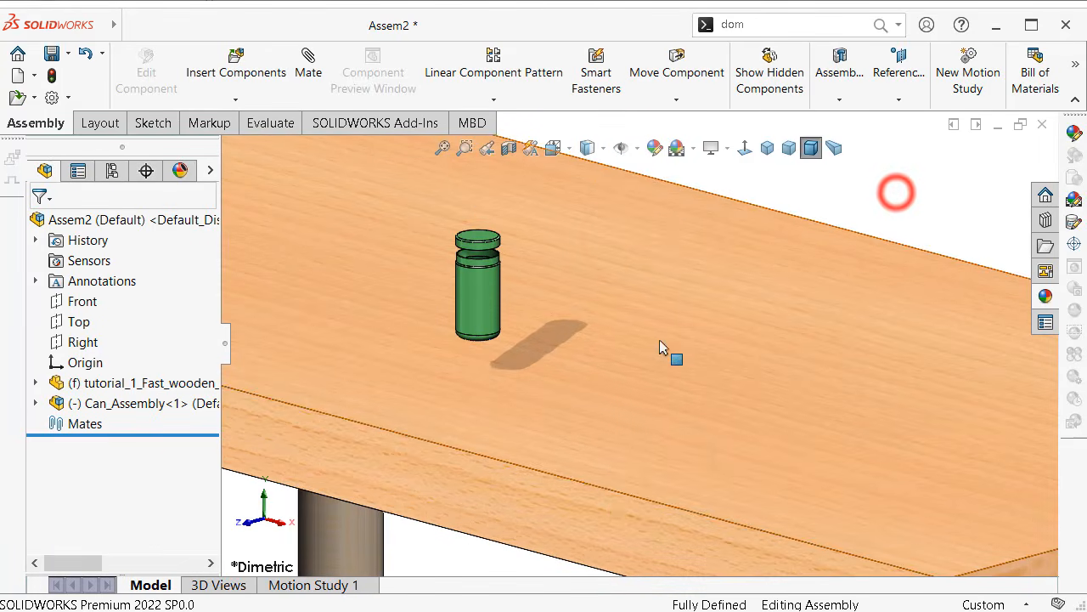
# - Add a tangent mate between the table's top face and the rounded bottom face of the can body
pyautogui.moveTo(657, 340); pyautogui.dragTo(638, 287, button='middle')
pyautogui.scroll(-5, 544, 291)
pyautogui.scroll(-4, 578, 304)
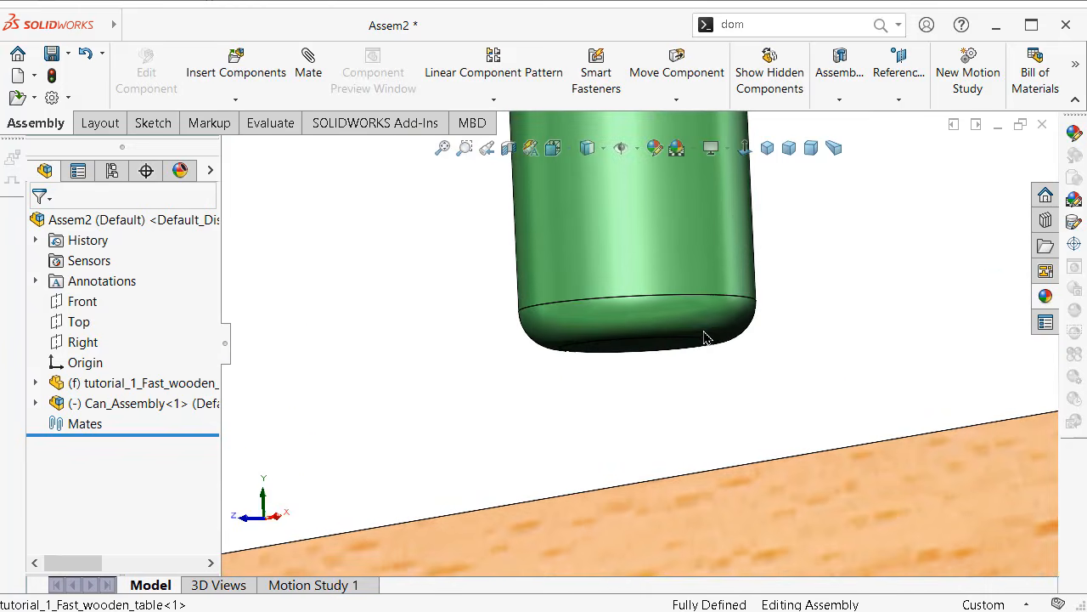
pyautogui.scroll(6, 656, 340)
pyautogui.scroll(-5, 656, 340)
pyautogui.scroll(-2, 658, 340)
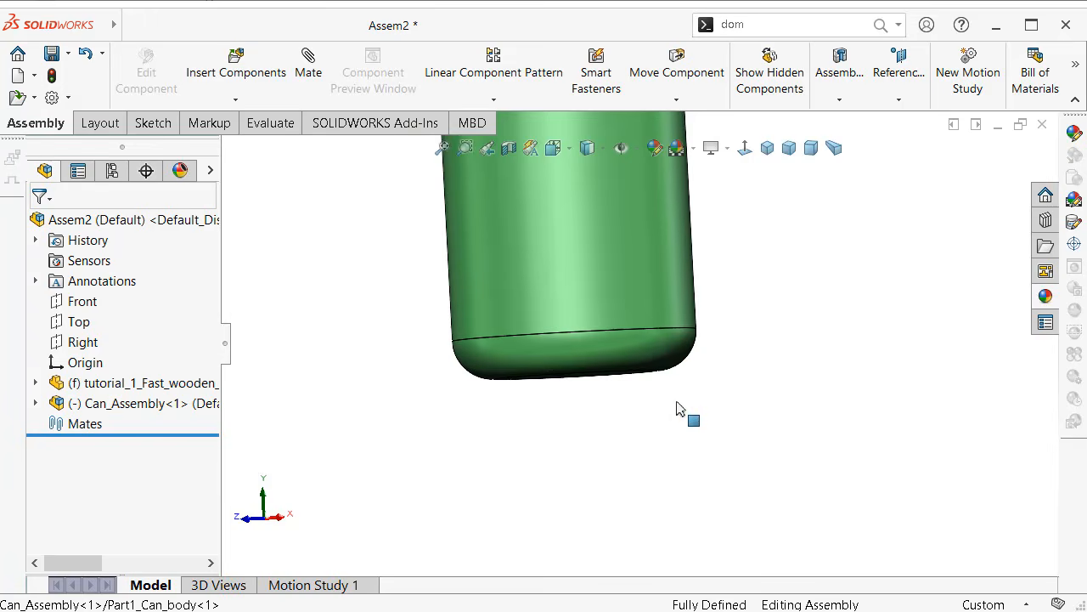
pyautogui.scroll(2, 676, 403)
pyautogui.moveTo(721, 437); pyautogui.dragTo(741, 424, button='middle')
pyautogui.click(739, 414)
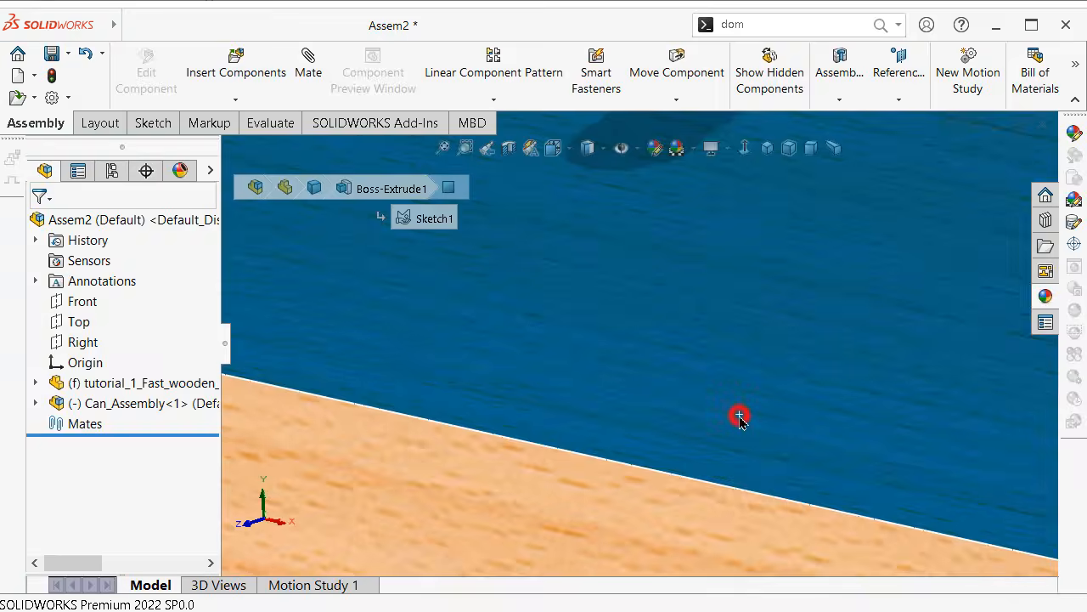
pyautogui.click(968, 314)
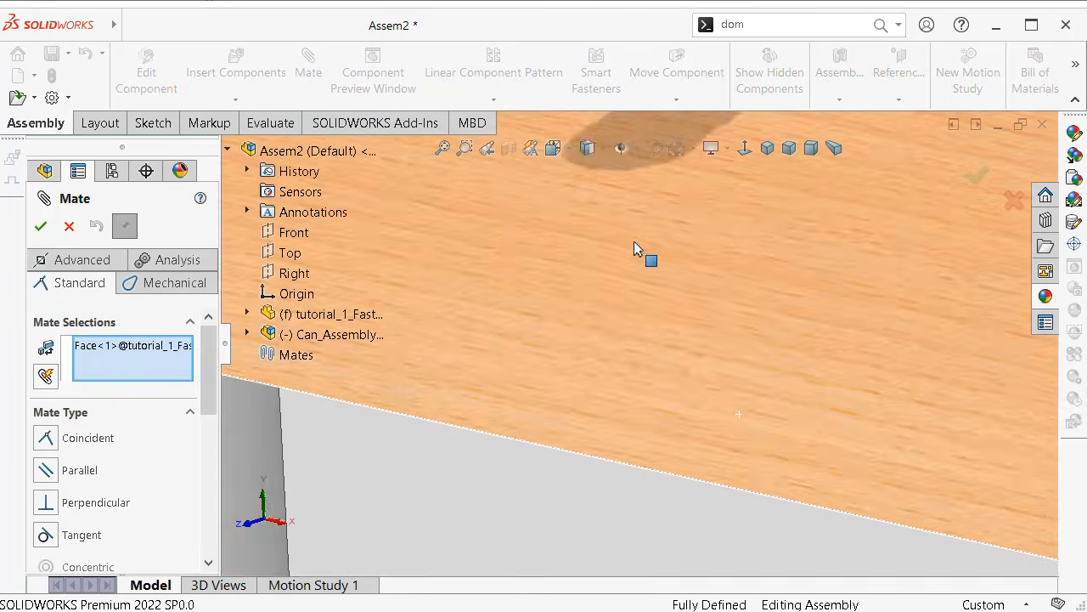
pyautogui.moveTo(635, 253); pyautogui.dragTo(616, 178, button='middle')
pyautogui.scroll(-10, 626, 243)
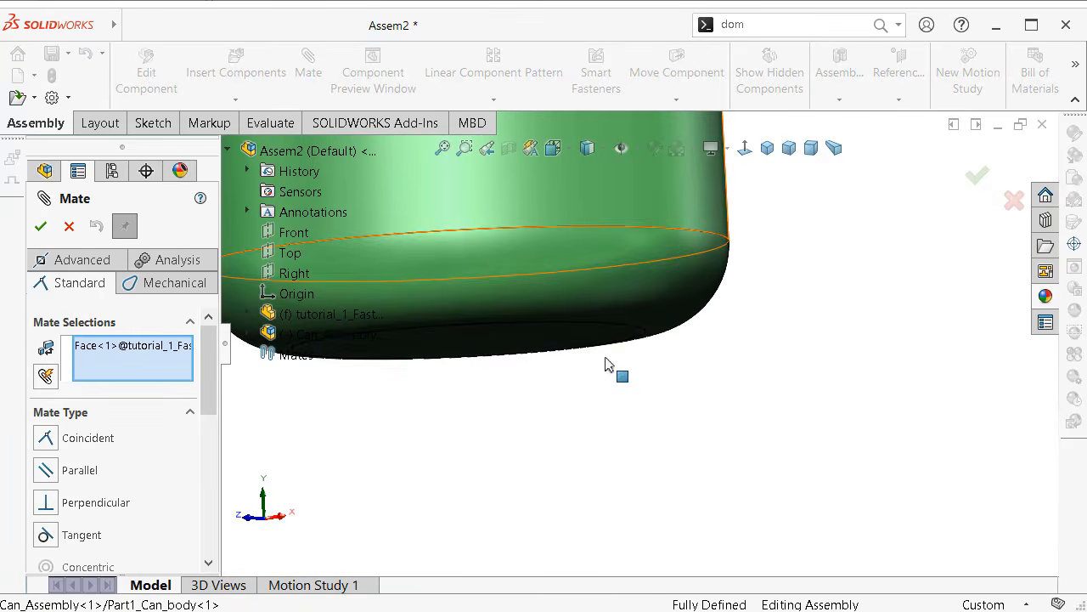
pyautogui.click(648, 331)
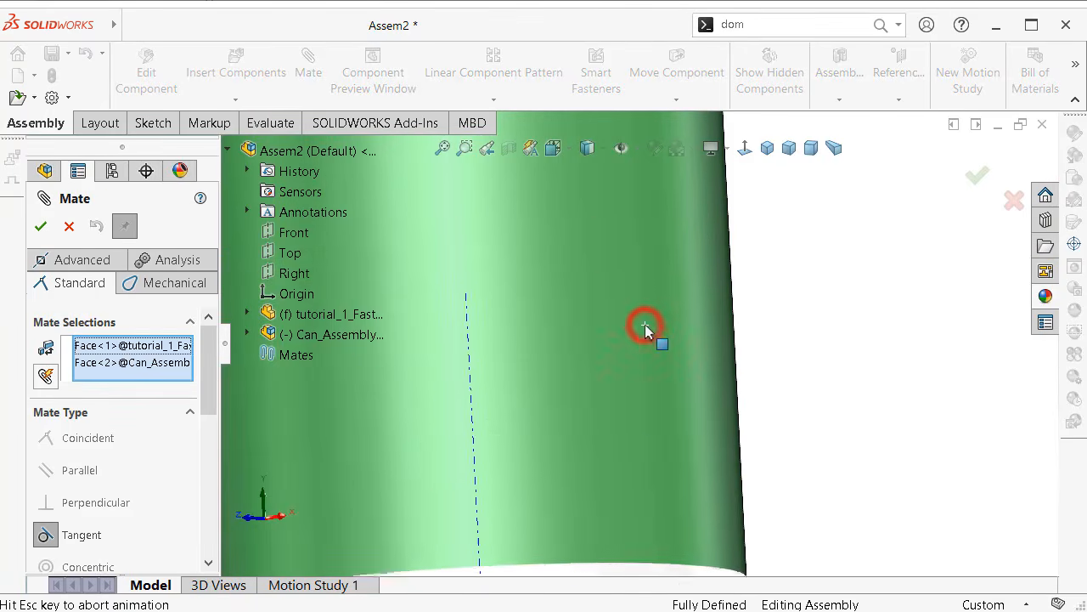
pyautogui.click(779, 303)
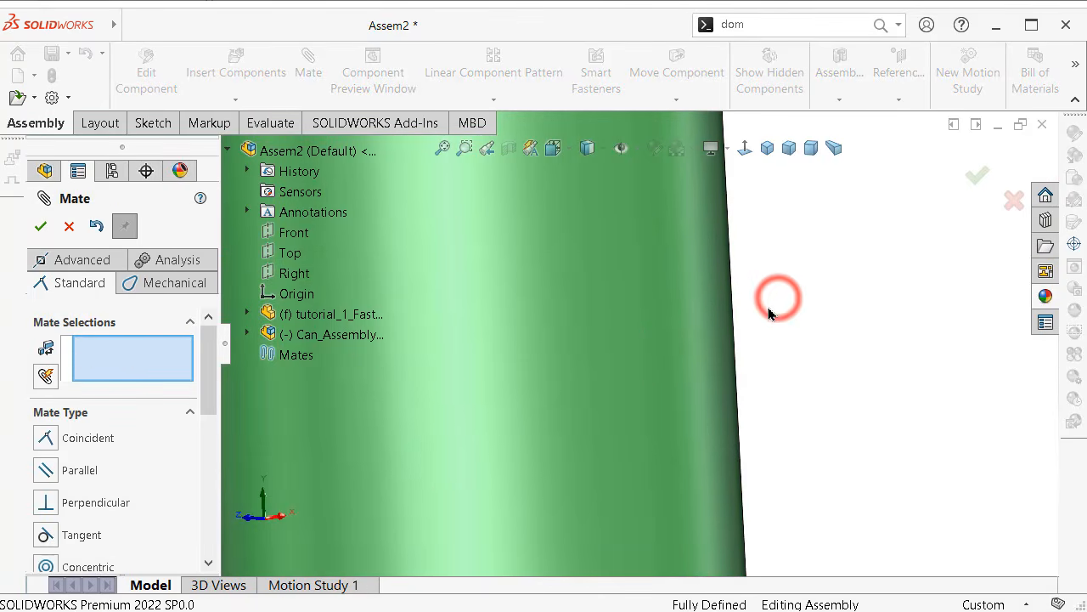
pyautogui.scroll(8, 767, 308)
pyautogui.moveTo(767, 311); pyautogui.dragTo(730, 340, button='middle')
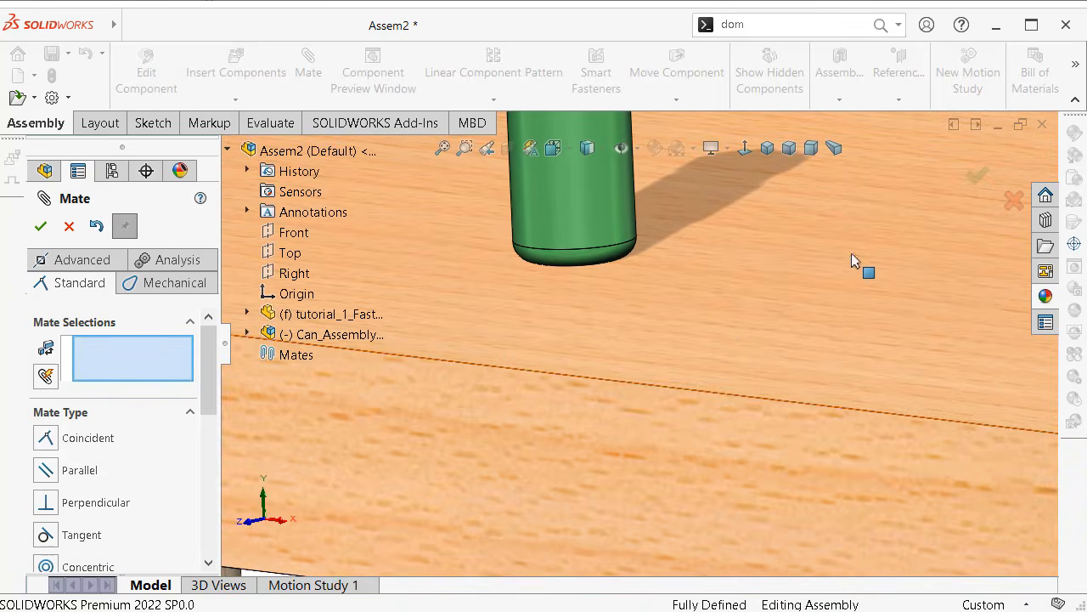
pyautogui.click(976, 179)
pyautogui.scroll(8, 687, 221)
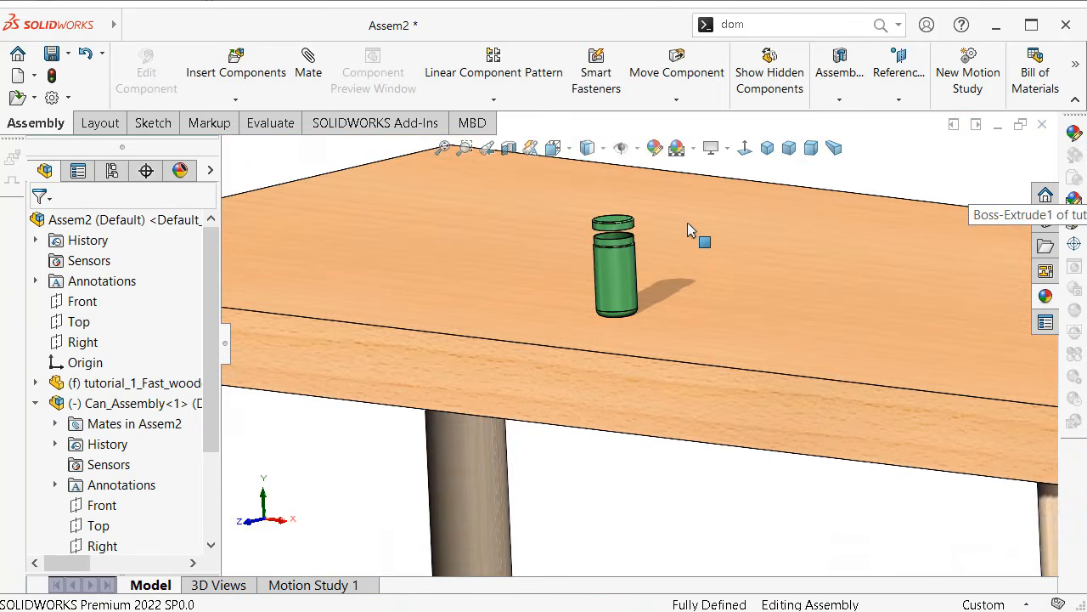
# - Try to slide the cap on the can body within the table assembly
pyautogui.scroll(-4, 615, 277)
pyautogui.moveTo(593, 268); pyautogui.dragTo(606, 247)
pyautogui.scroll(4, 681, 271)
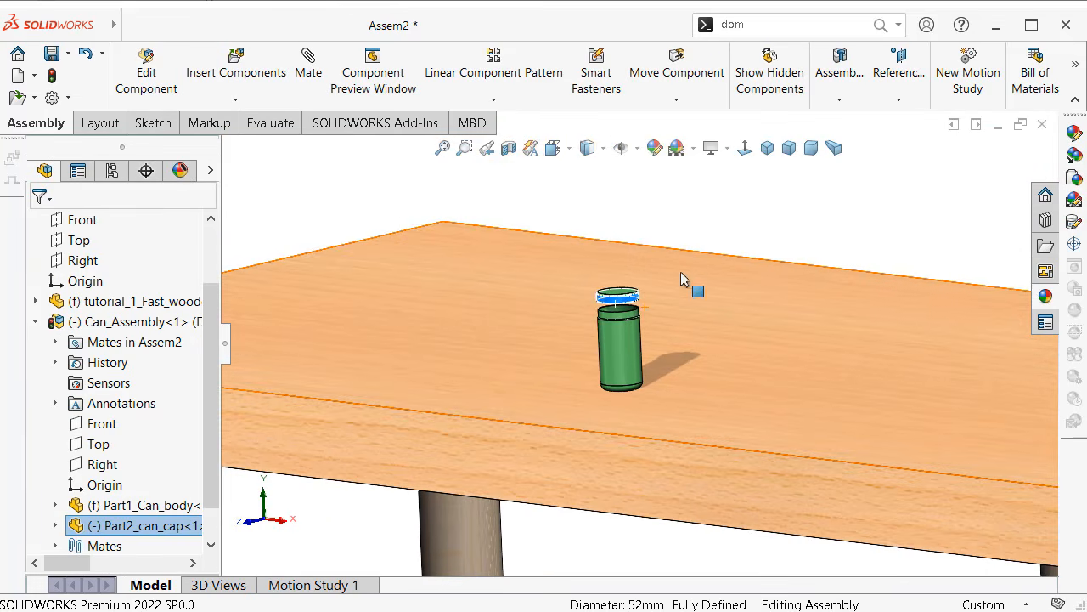
pyautogui.click(444, 150)
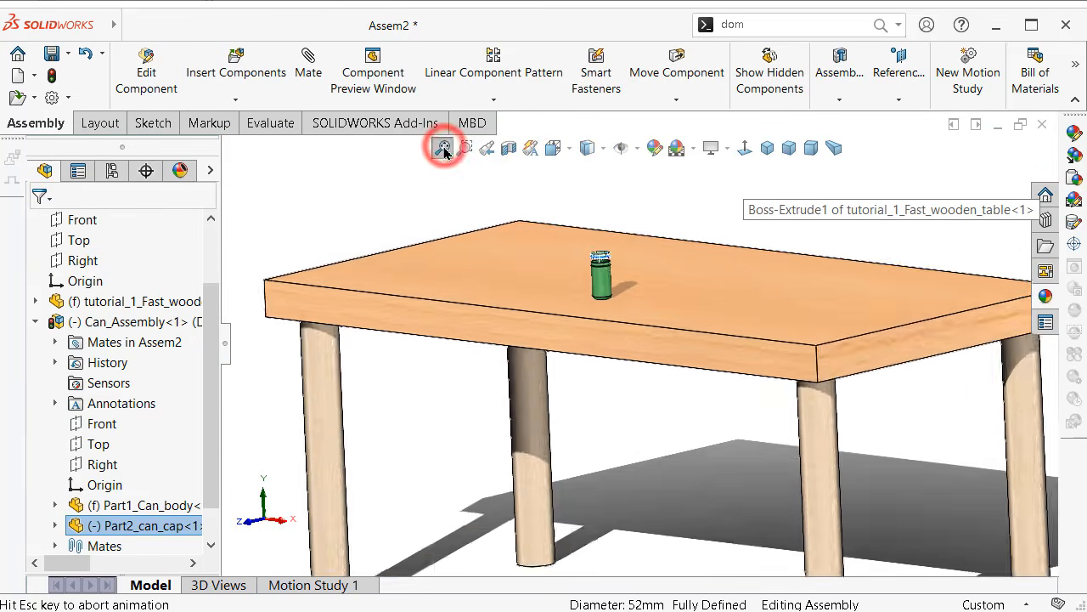
pyautogui.scroll(-3, 645, 336)
pyautogui.click(796, 241)
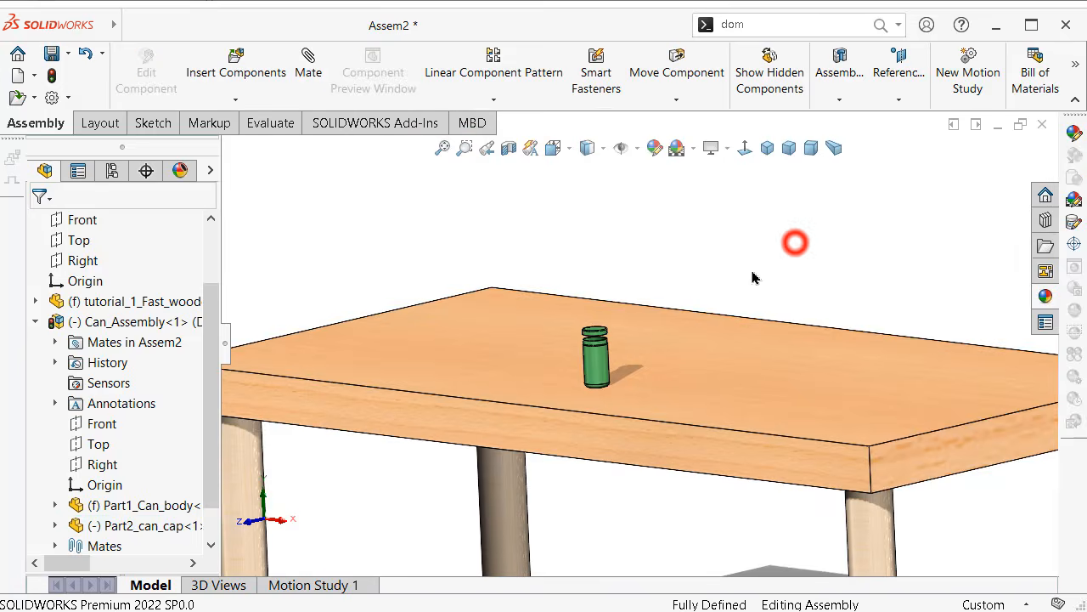
pyautogui.moveTo(795, 241); pyautogui.dragTo(497, 378, button='middle')
pyautogui.scroll(-4, 471, 358)
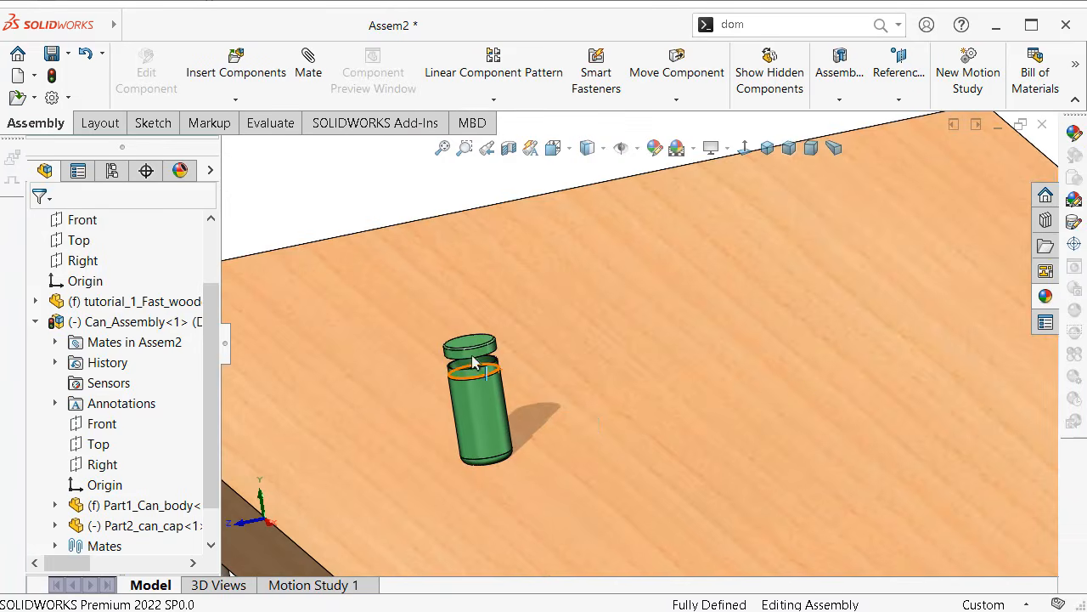
pyautogui.scroll(3, 687, 491)
# - Look squarely at the table's side face and try again to slide the cap along the can body
pyautogui.click(726, 539)
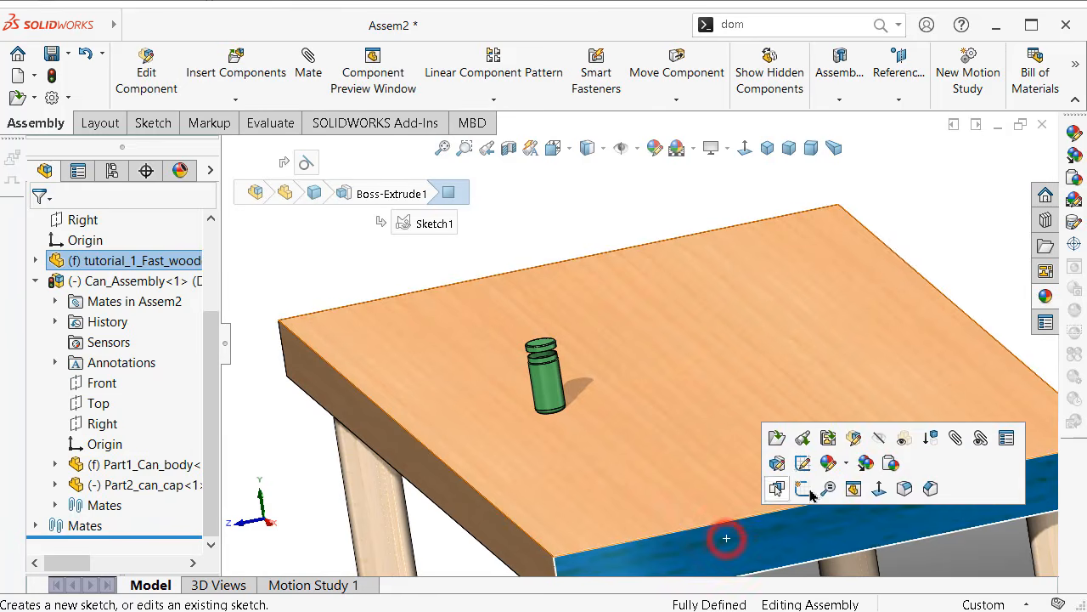
pyautogui.click(878, 485)
pyautogui.scroll(-4, 574, 204)
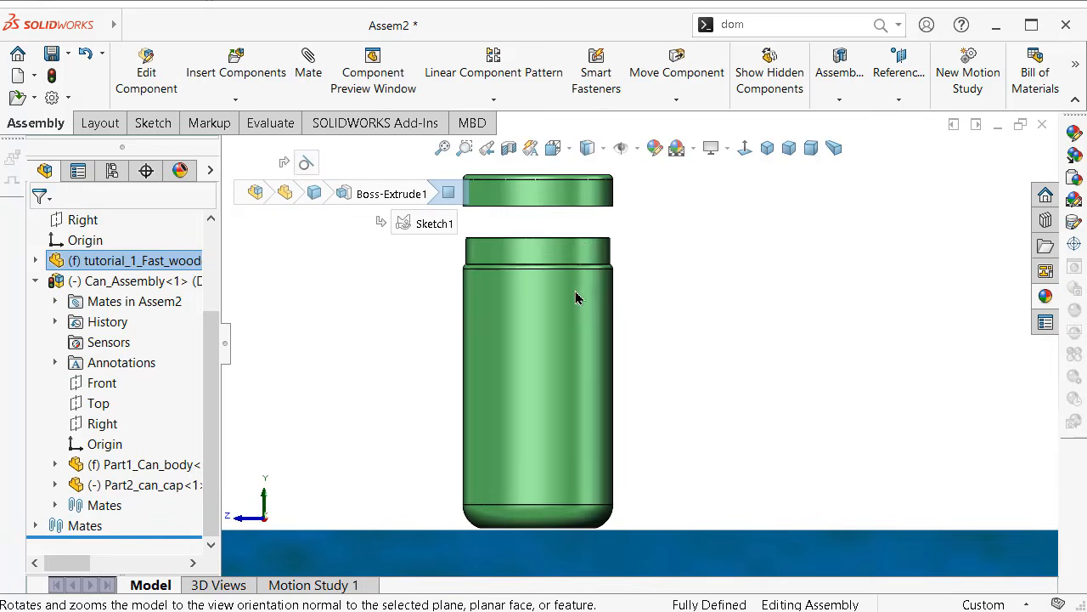
pyautogui.scroll(2, 577, 297)
pyautogui.scroll(-2, 601, 260)
pyautogui.moveTo(600, 248)
pyautogui.mouseDown()
pyautogui.moveTo(603, 258)
pyautogui.moveTo(595, 252)
pyautogui.mouseUp()
pyautogui.scroll(1, 464, 360)
pyautogui.click(431, 339)
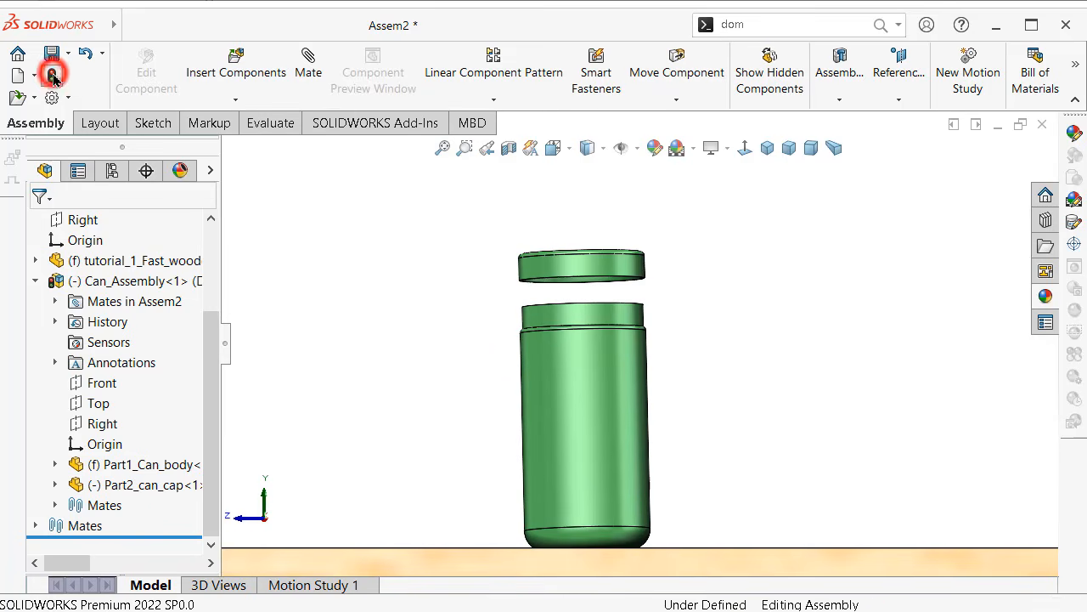
# - Set the Can_Assembly component to solve as Flexible in its component properties
pyautogui.click(102, 286)
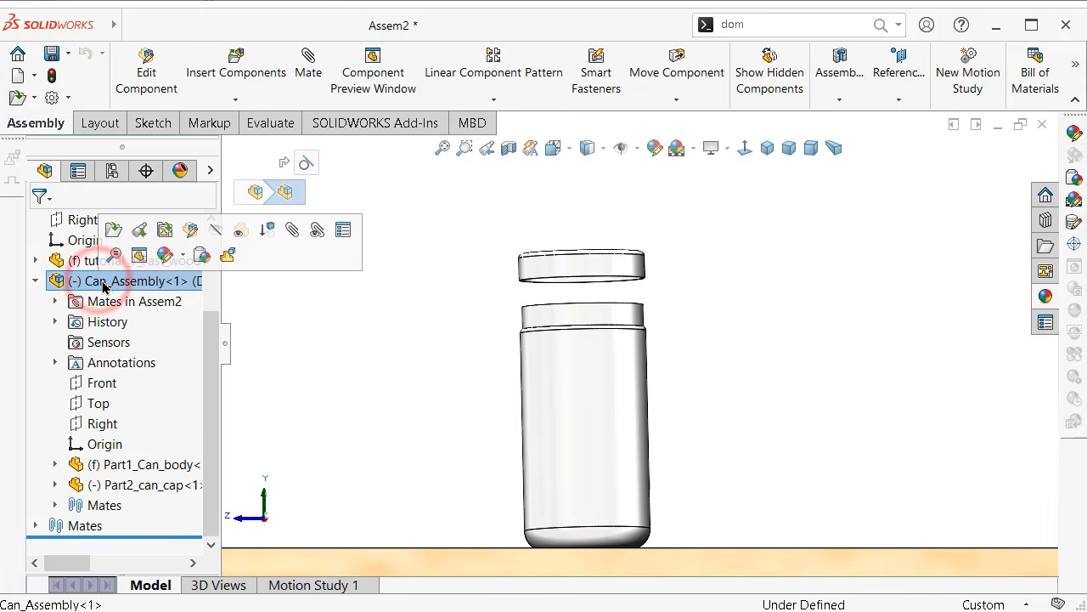
pyautogui.click(343, 231)
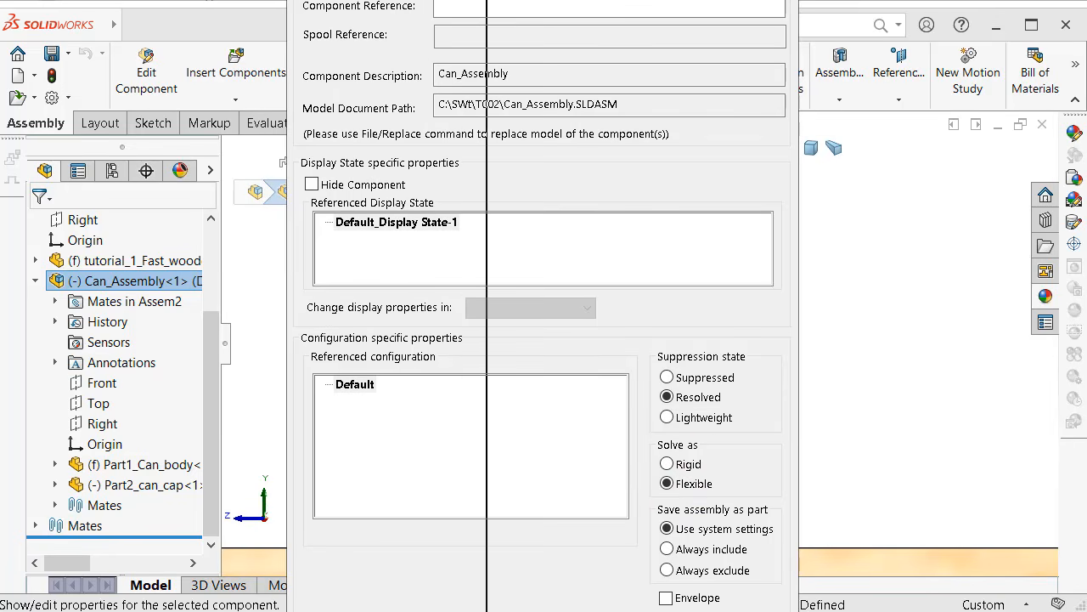
pyautogui.moveTo(390, 1); pyautogui.dragTo(339, 0)
pyautogui.press('Return')
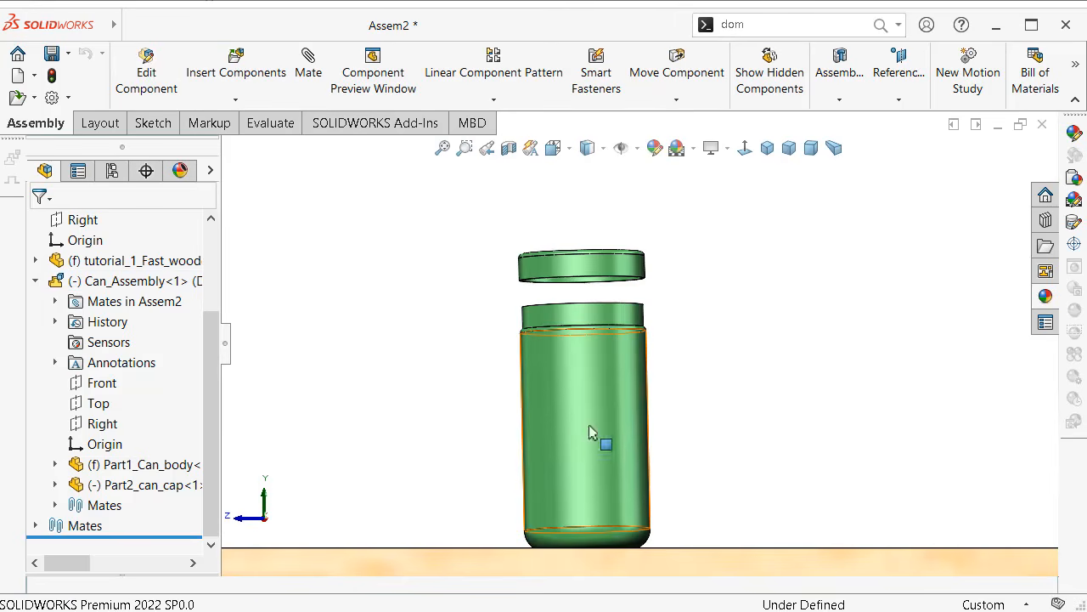
# - Slide the cap along the can body to test its travel, and view the can on the table from several angles
pyautogui.moveTo(616, 266)
pyautogui.mouseDown()
pyautogui.moveTo(611, 331)
pyautogui.moveTo(613, 266)
pyautogui.mouseUp()
pyautogui.moveTo(659, 325); pyautogui.dragTo(537, 234, button='middle')
pyautogui.scroll(4, 674, 360)
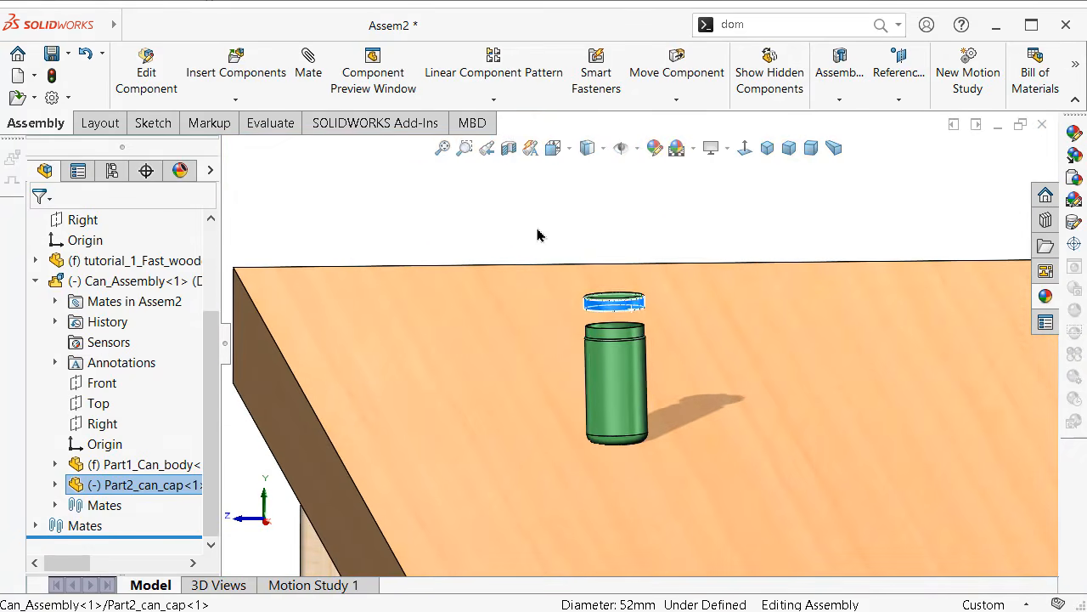
pyautogui.moveTo(628, 393); pyautogui.dragTo(745, 437, button='middle')
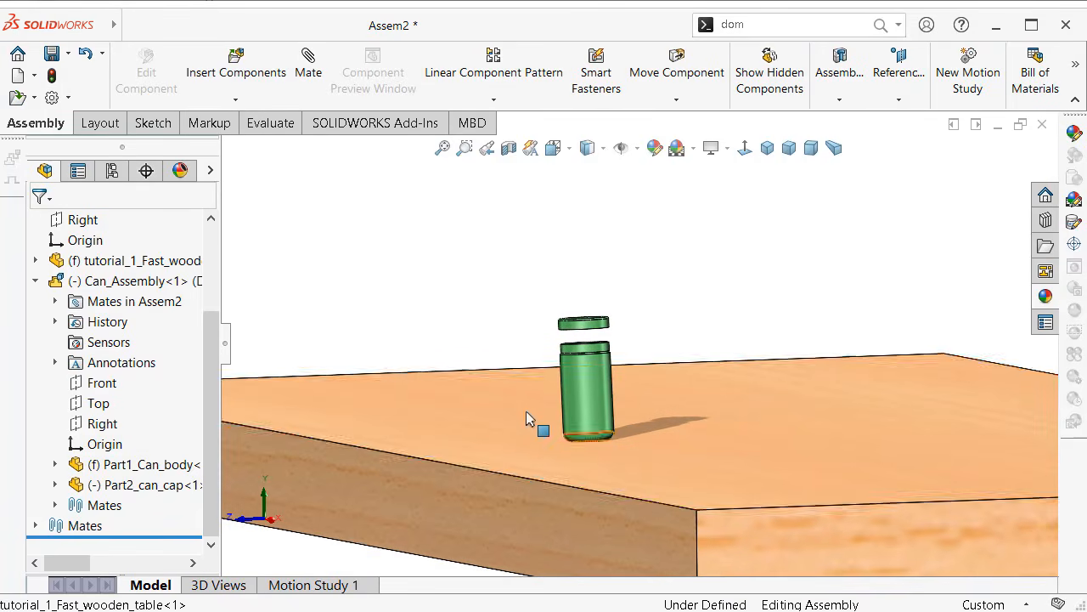
pyautogui.click(227, 346)
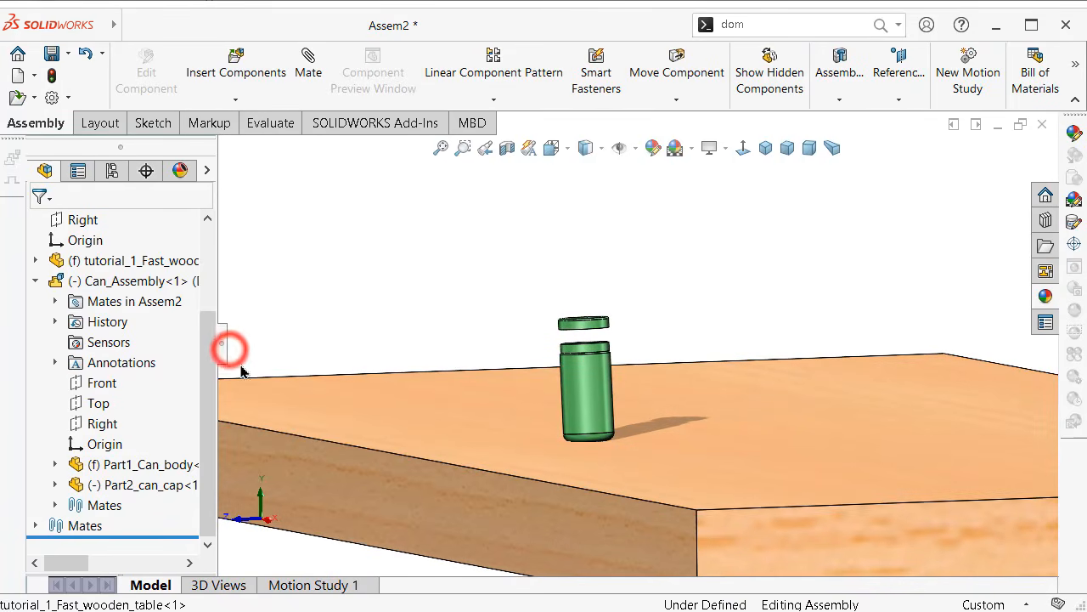
pyautogui.click(221, 346)
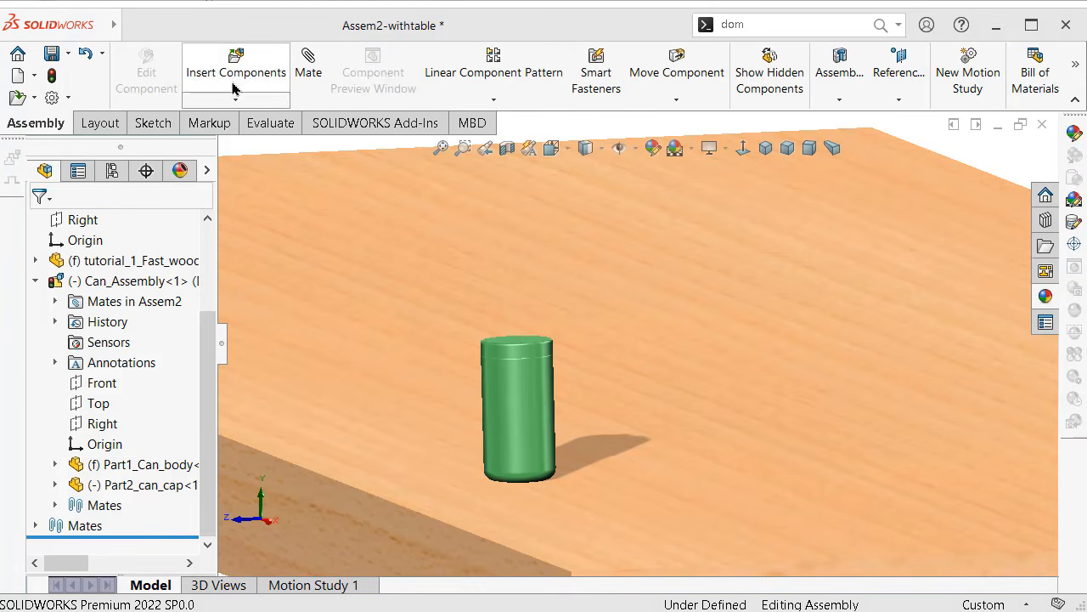
# - Insert another Part1_Can_body and another Part2_can_cap as separate components beside the closed can on the table
pyautogui.click(235, 85)
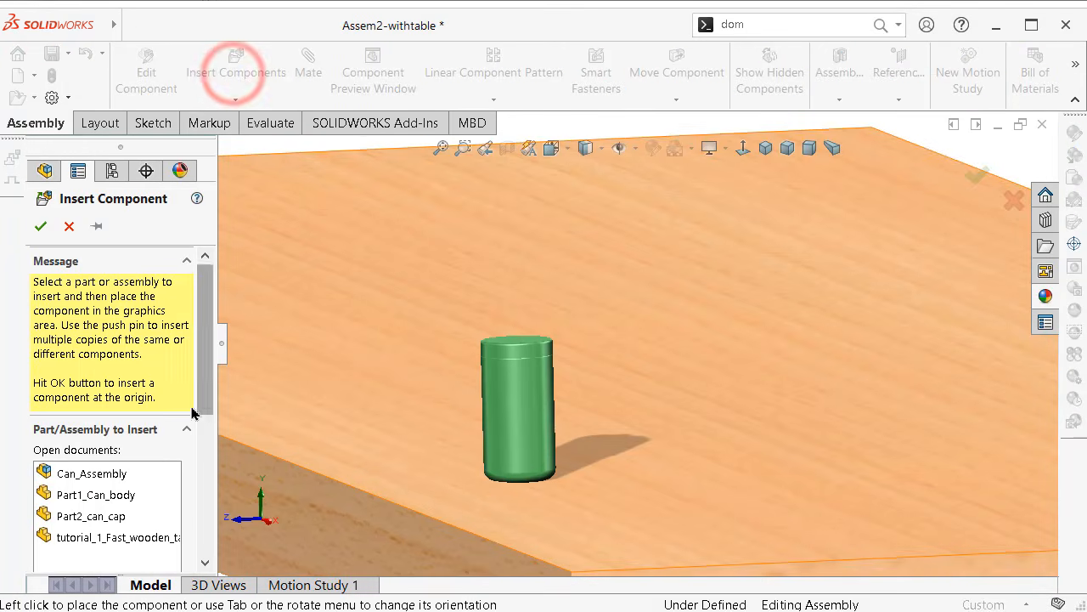
pyautogui.click(117, 500)
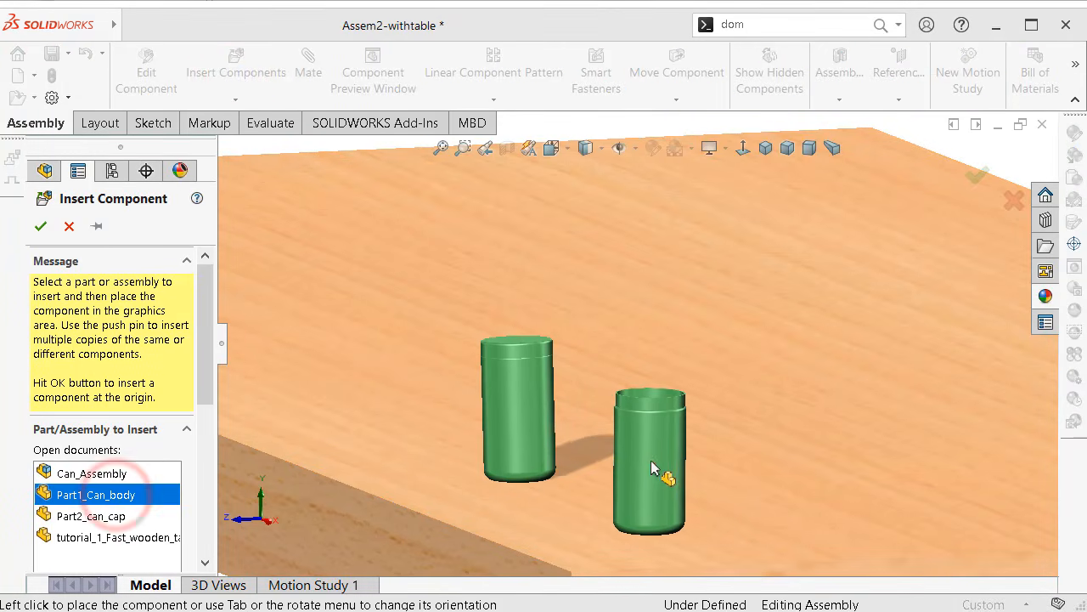
pyautogui.click(656, 448)
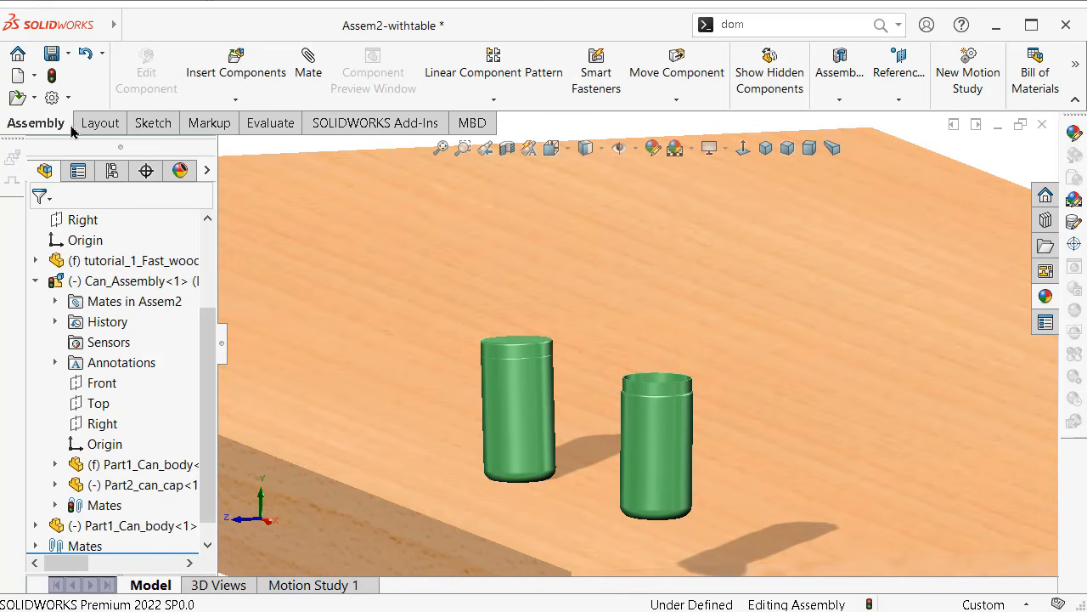
pyautogui.click(225, 74)
pyautogui.click(117, 514)
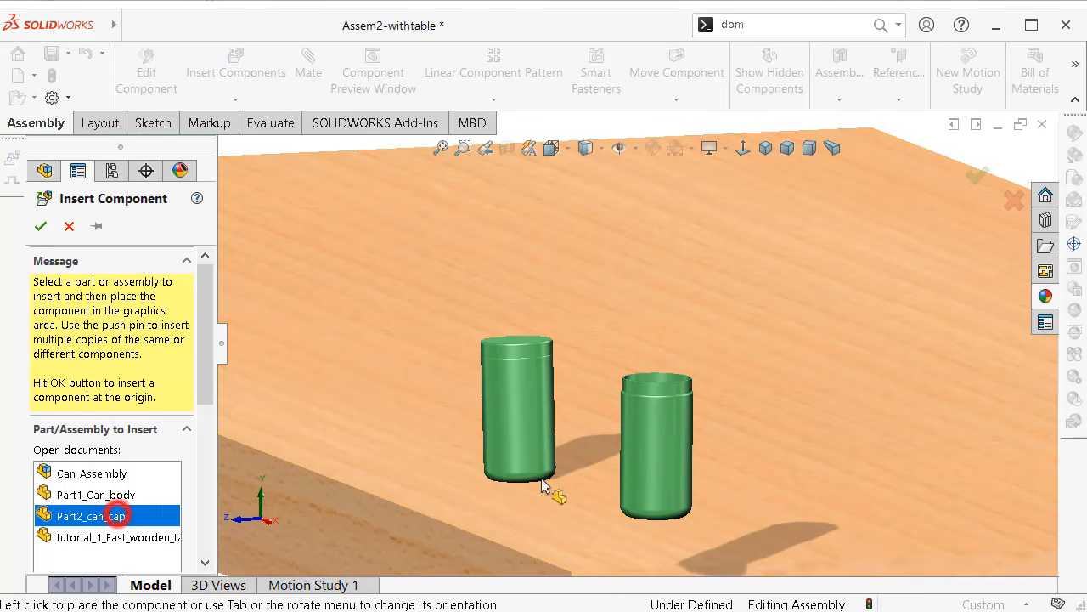
pyautogui.click(759, 464)
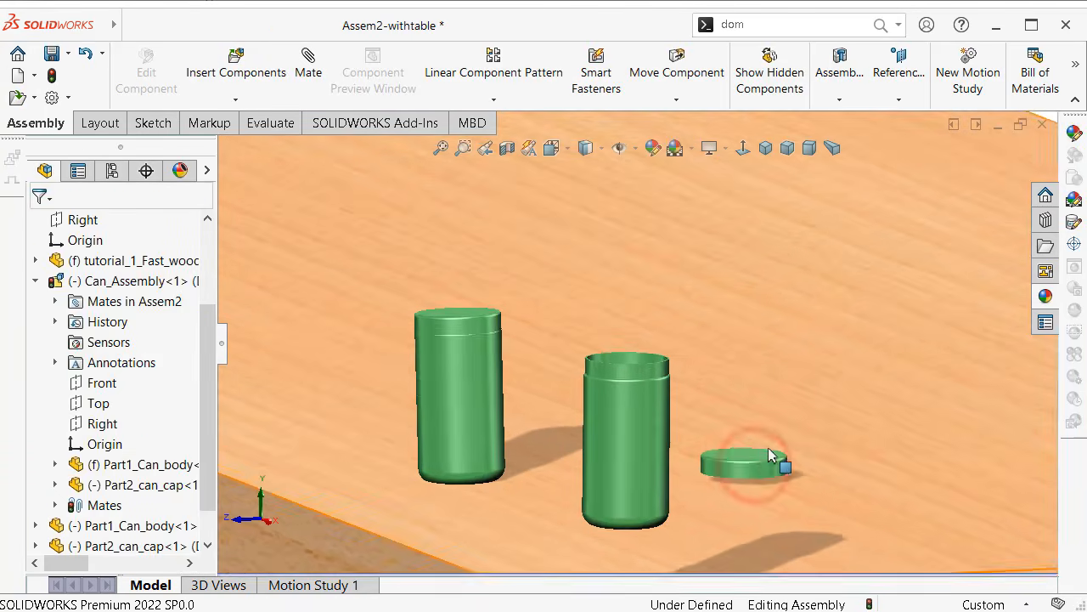
# - Add a coincident mate between the loose cap's flat outer face and the tabletop
pyautogui.scroll(-3, 768, 447)
pyautogui.click(745, 451)
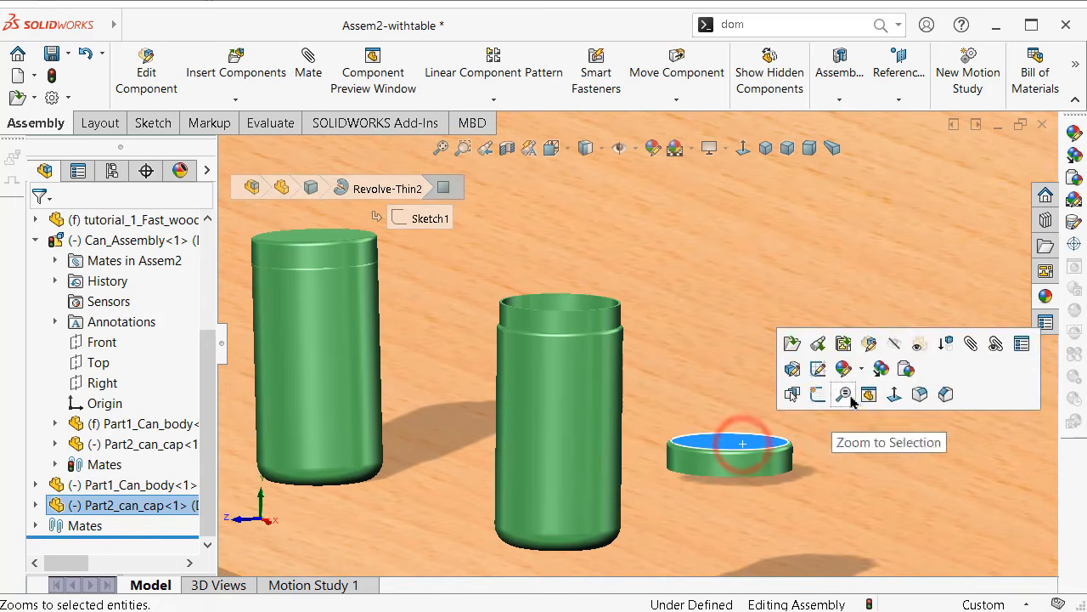
pyautogui.click(972, 342)
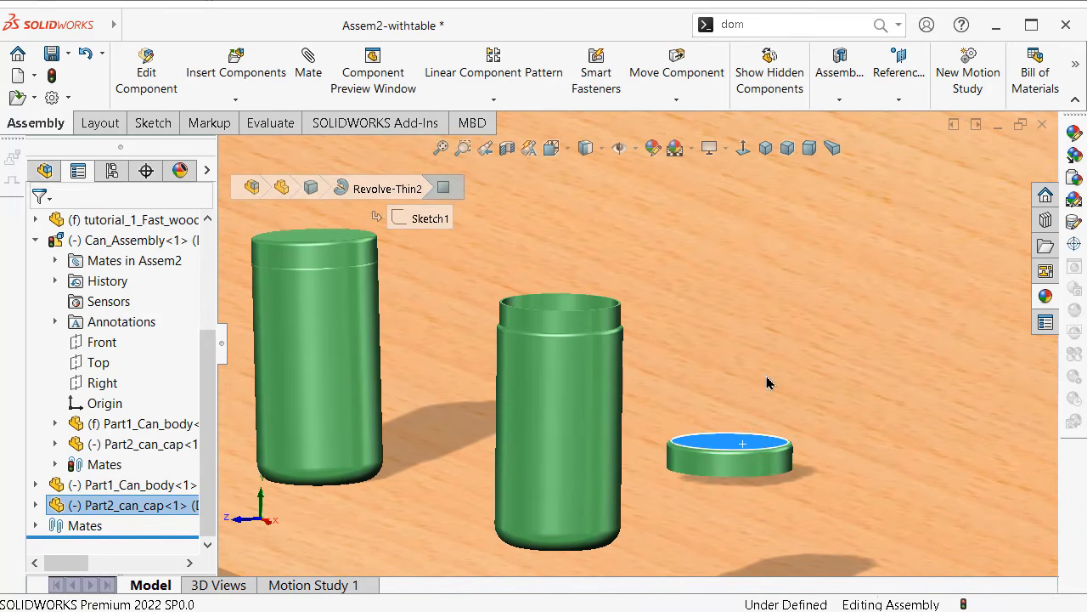
pyautogui.click(757, 378)
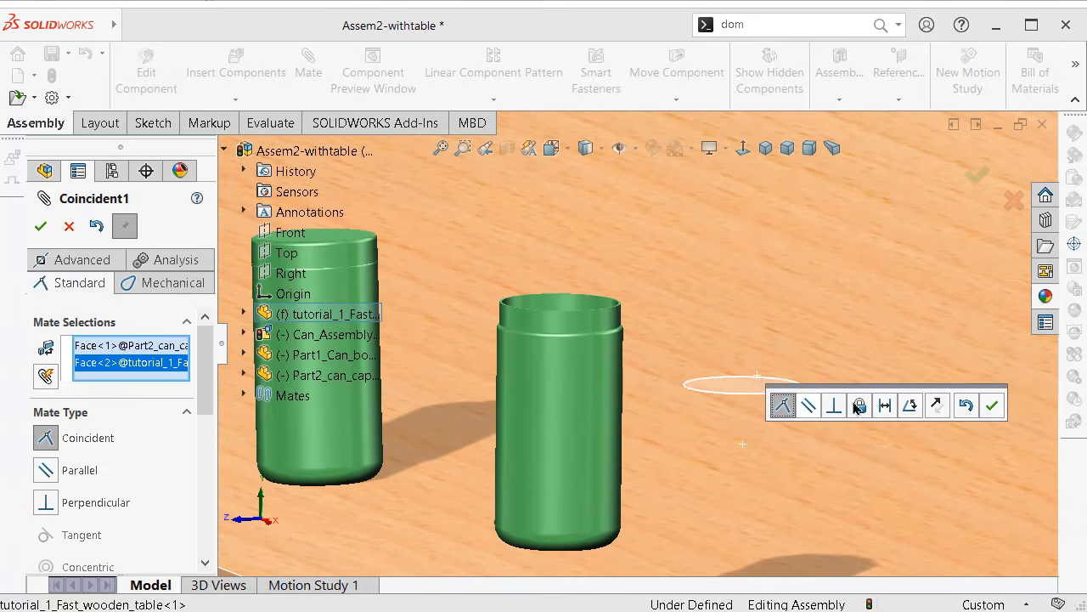
pyautogui.click(992, 406)
# - Add a tangent mate between the open can body's rounded bottom edge face and the tabletop
pyautogui.scroll(-5, 601, 493)
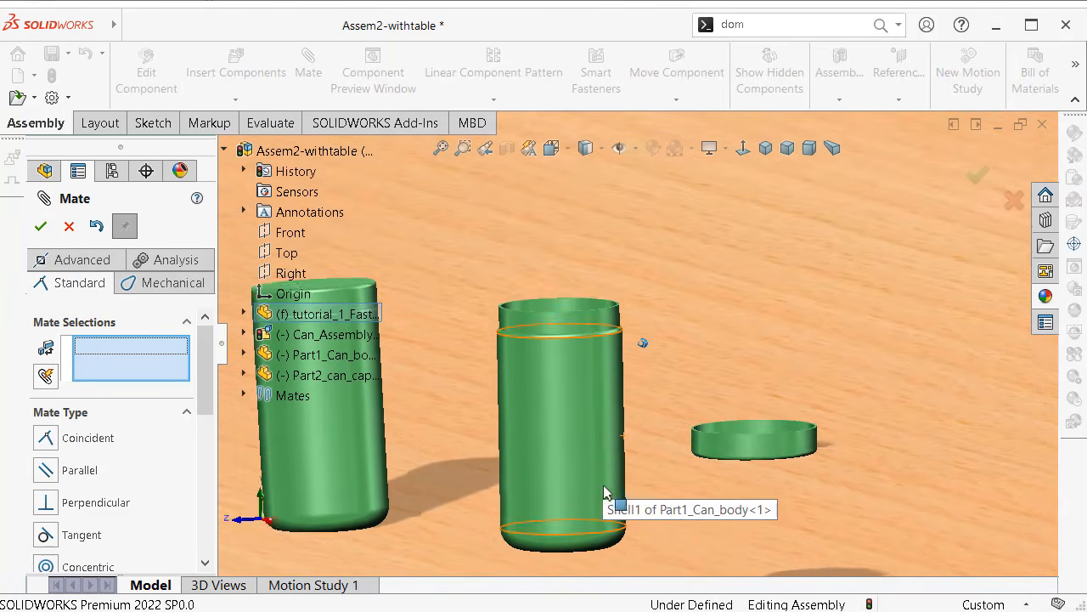
pyautogui.click(626, 532)
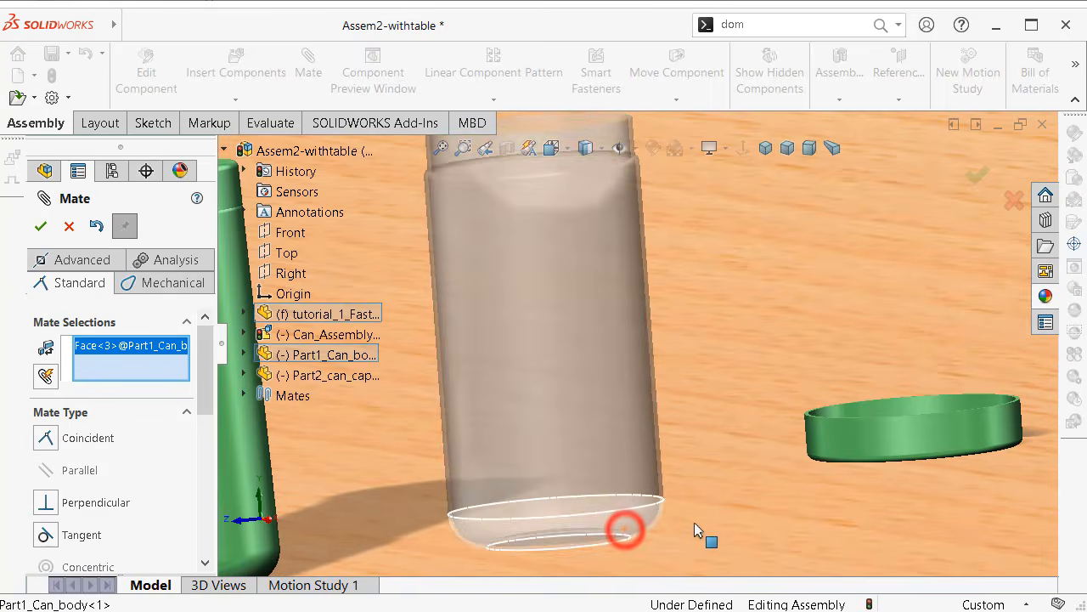
pyautogui.scroll(2, 694, 520)
pyautogui.moveTo(683, 518); pyautogui.dragTo(603, 508, button='middle')
pyautogui.click(609, 516)
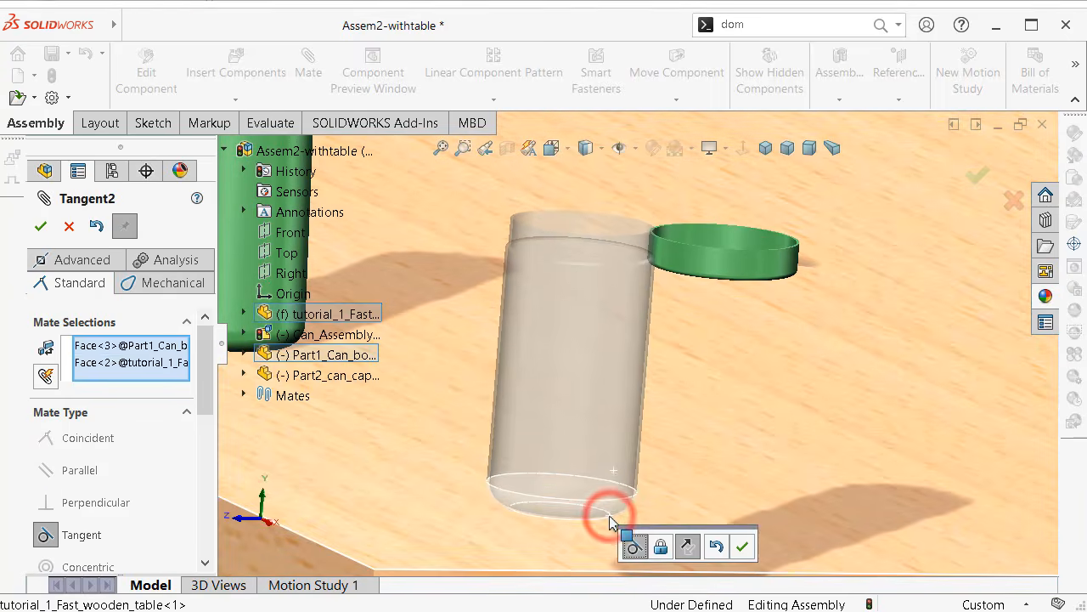
pyautogui.click(742, 547)
pyautogui.scroll(-5, 701, 505)
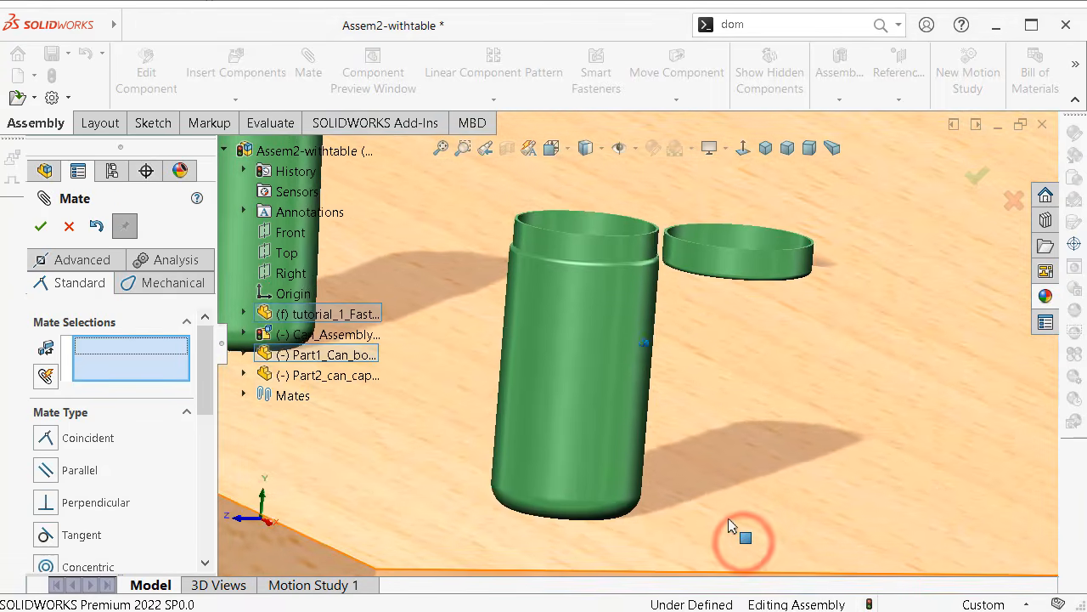
pyautogui.scroll(3, 712, 513)
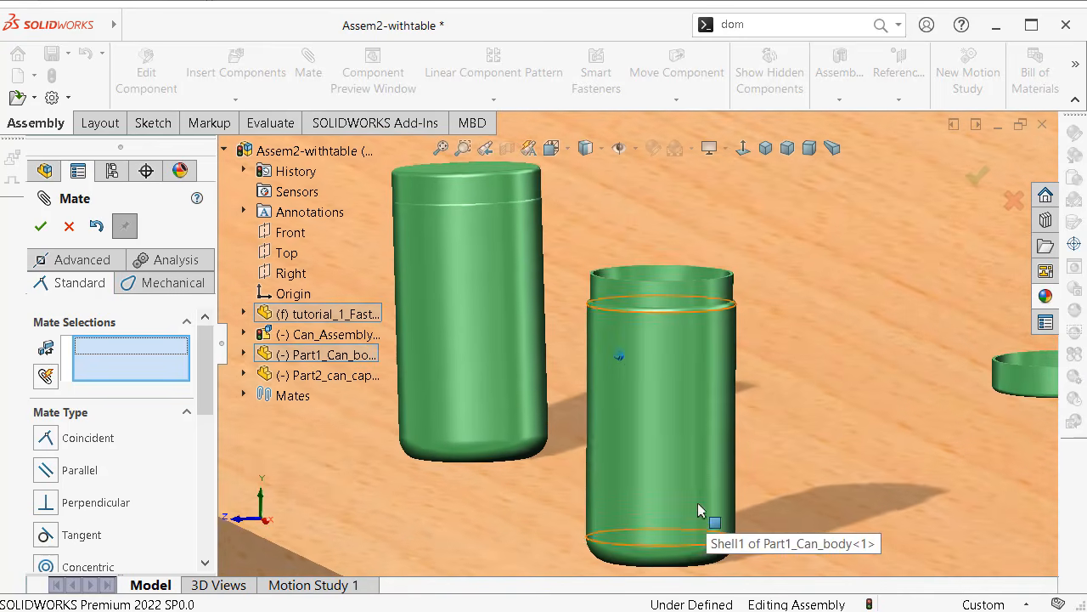
pyautogui.click(43, 223)
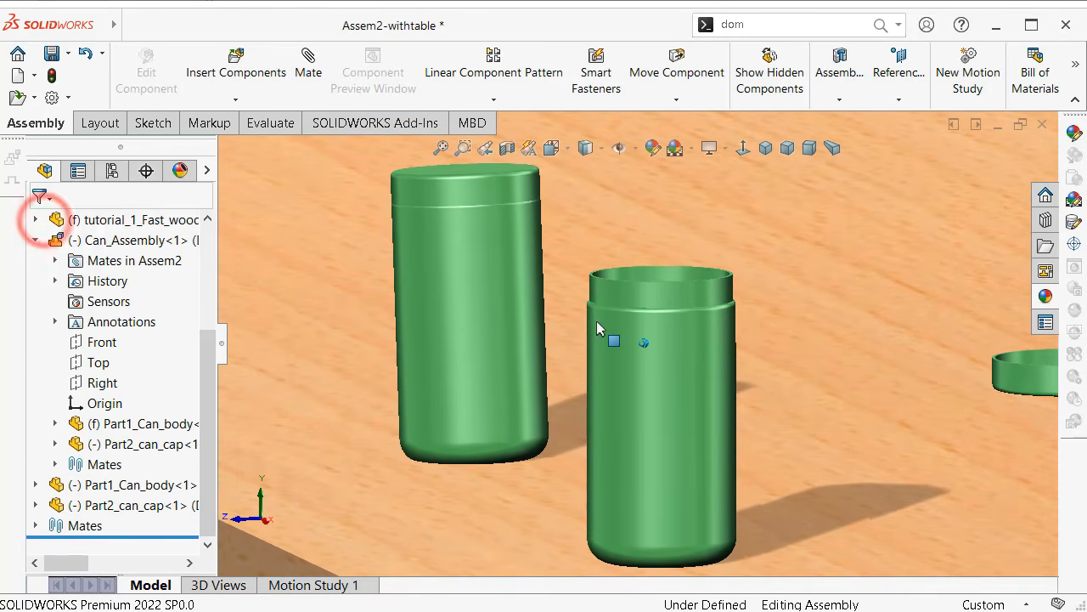
# - Reposition the loose cap and the closed can around the open can body, and toggle the perspective display
pyautogui.scroll(1, 596, 320)
pyautogui.moveTo(596, 322); pyautogui.dragTo(567, 333, button='middle')
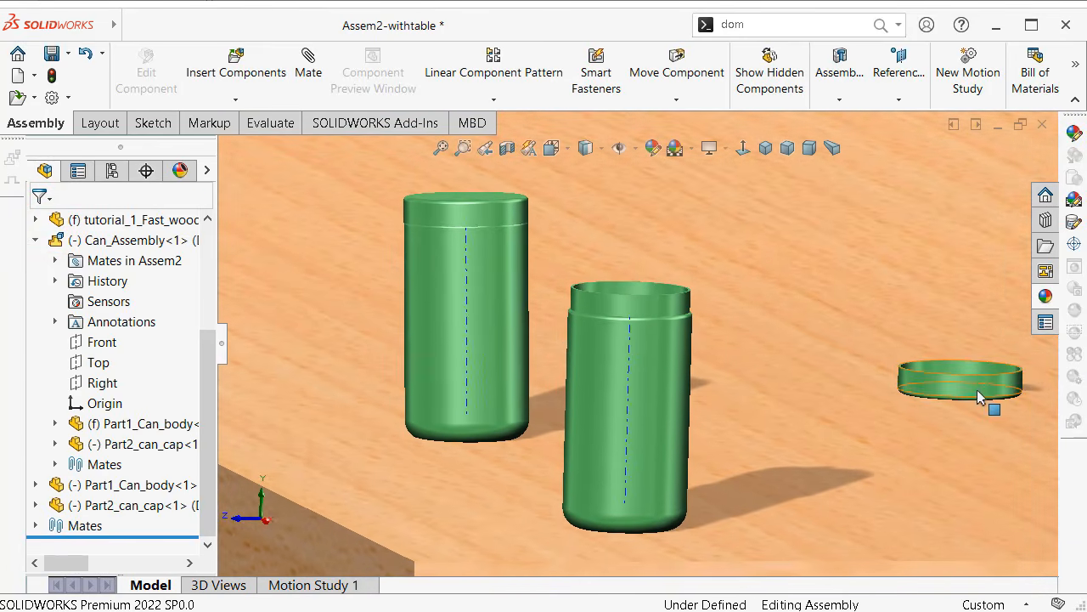
pyautogui.moveTo(977, 386); pyautogui.dragTo(768, 500)
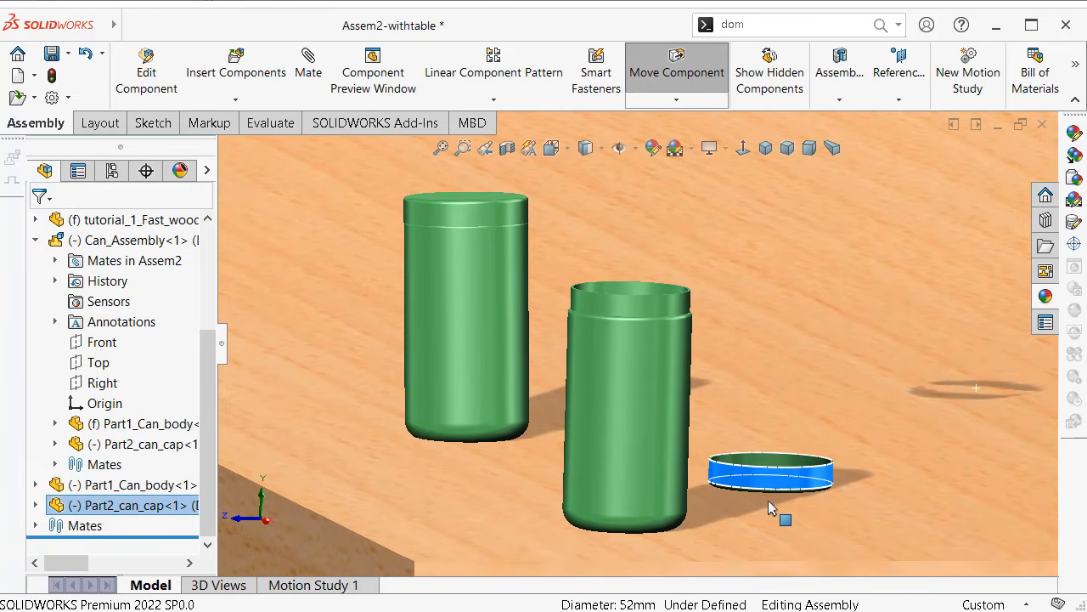
pyautogui.moveTo(748, 497); pyautogui.dragTo(731, 487, button='middle')
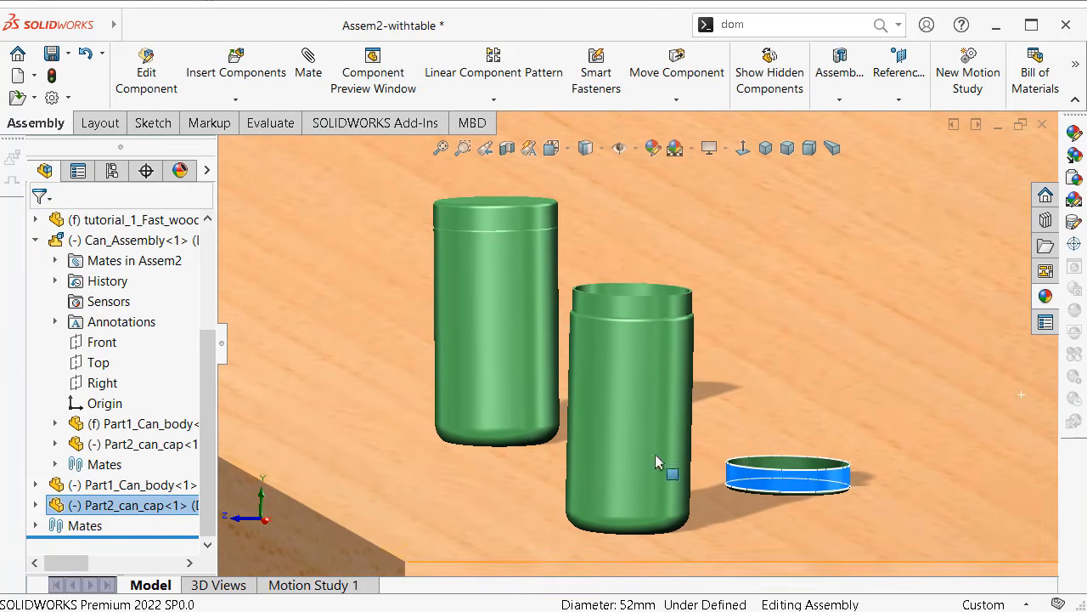
pyautogui.moveTo(491, 386); pyautogui.dragTo(476, 386)
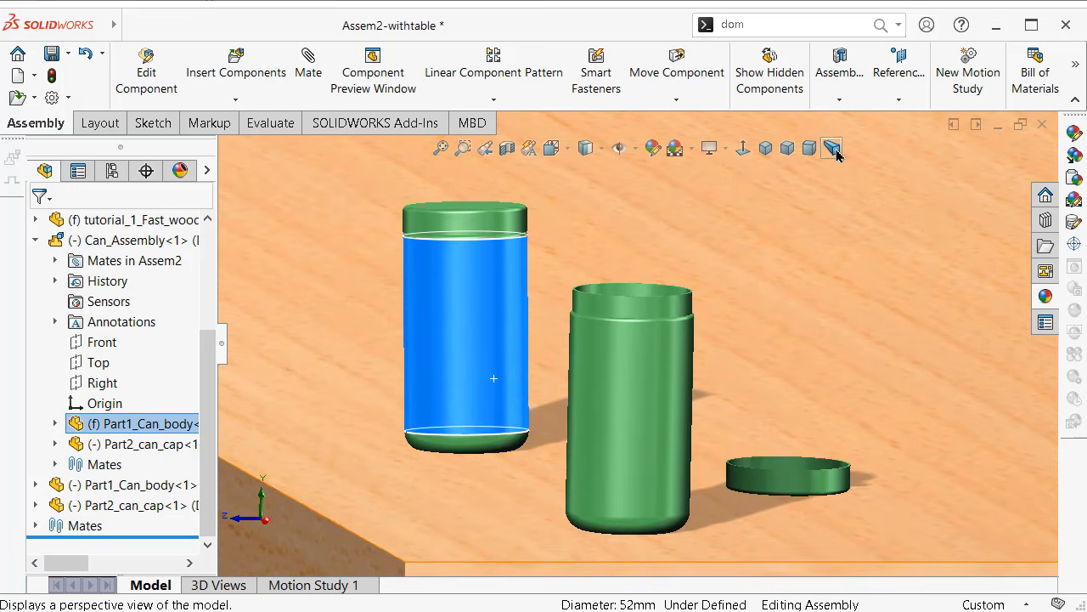
pyautogui.click(833, 149)
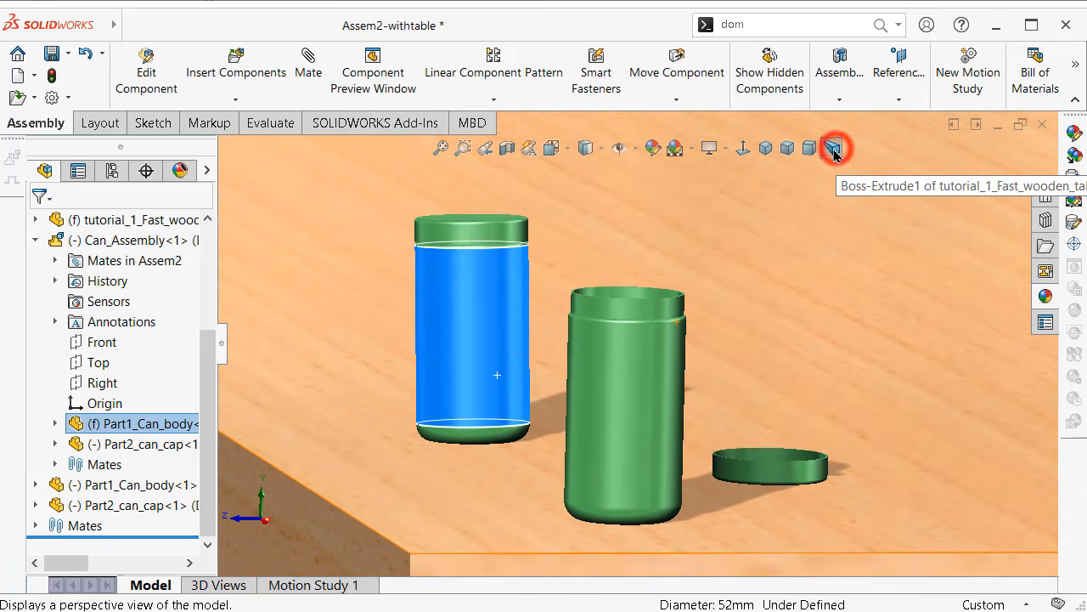
pyautogui.click(222, 343)
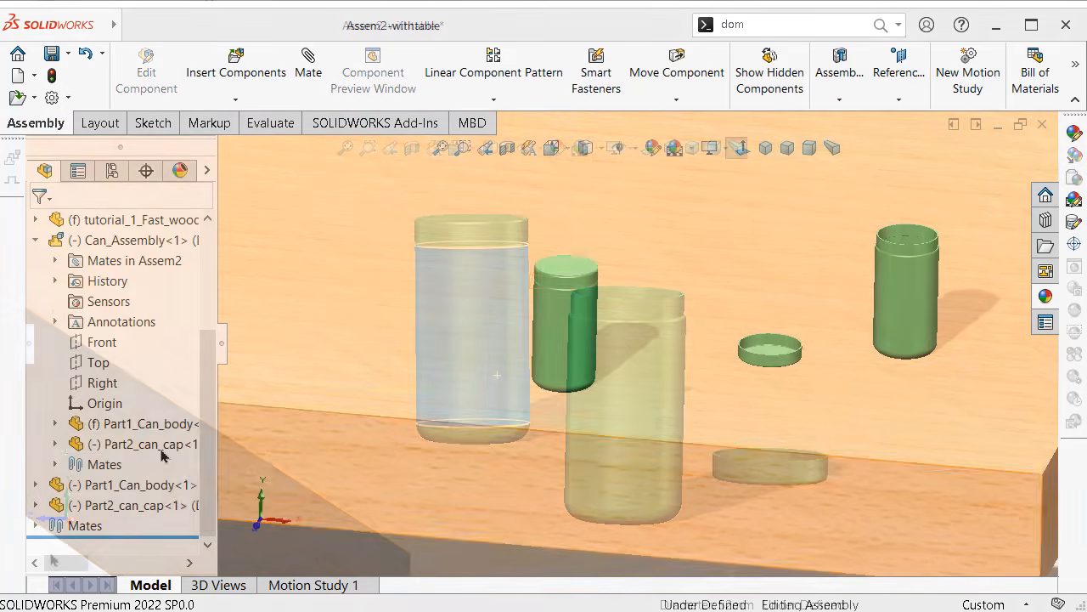
# - Add a parallel mate between the table assembly's Top plane and the top face of the closed can's cap
pyautogui.click(98, 363)
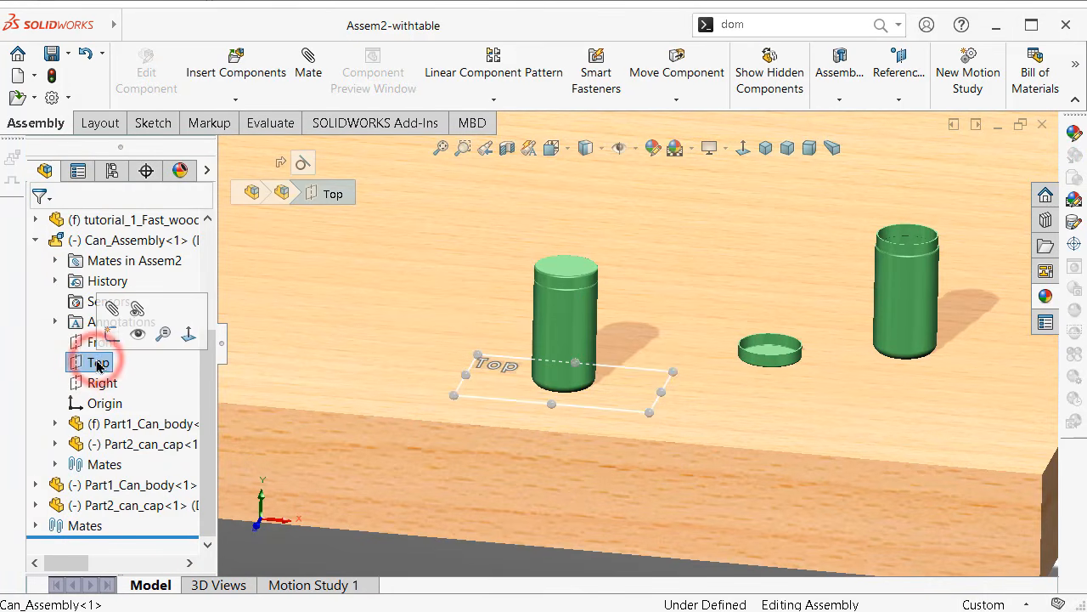
pyautogui.scroll(3, 212, 425)
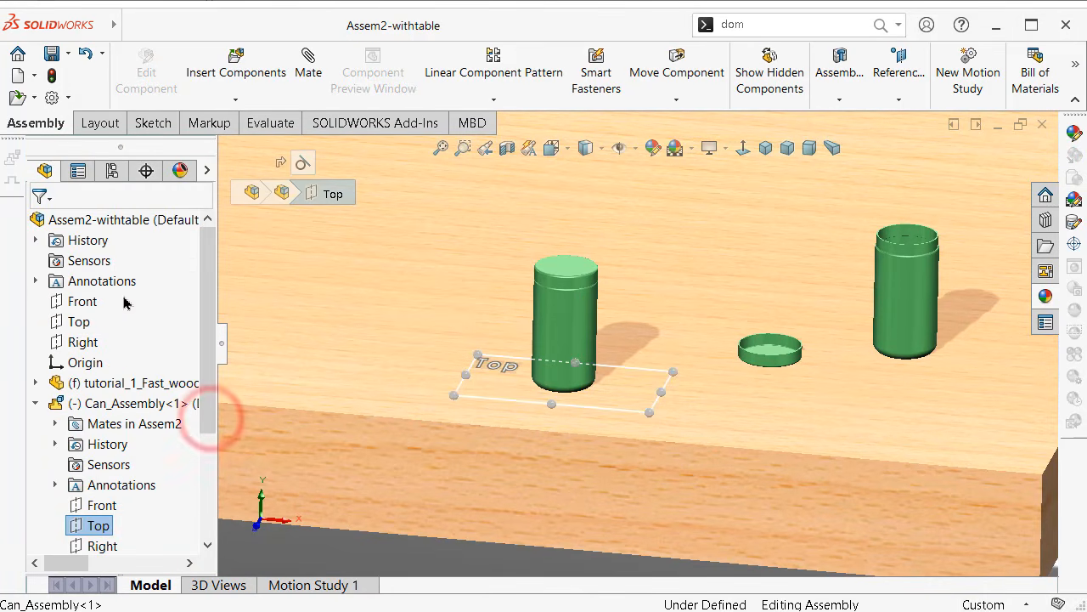
pyautogui.click(84, 321)
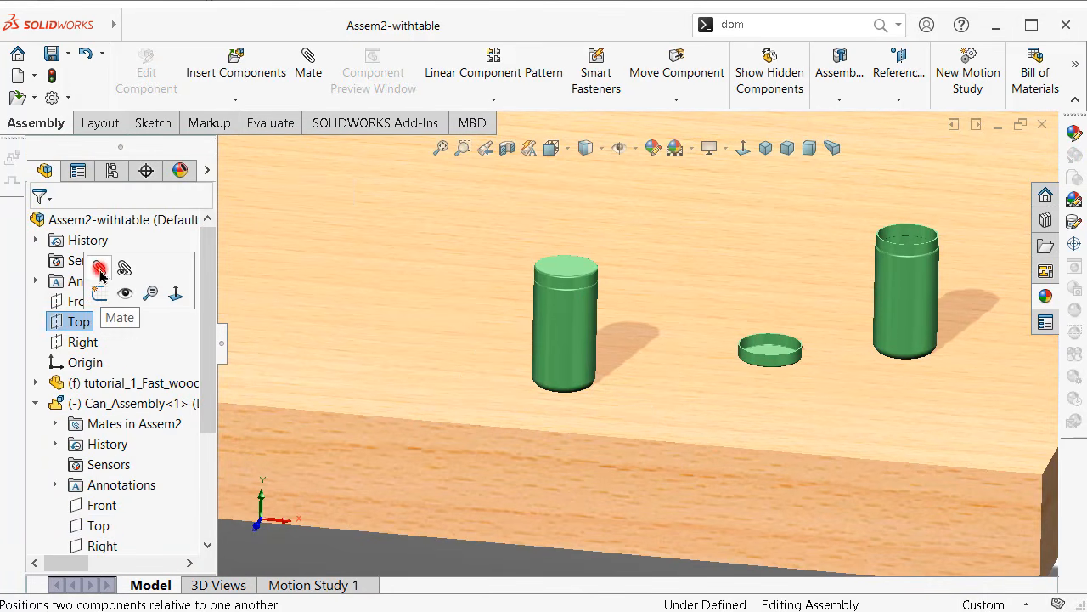
pyautogui.click(100, 270)
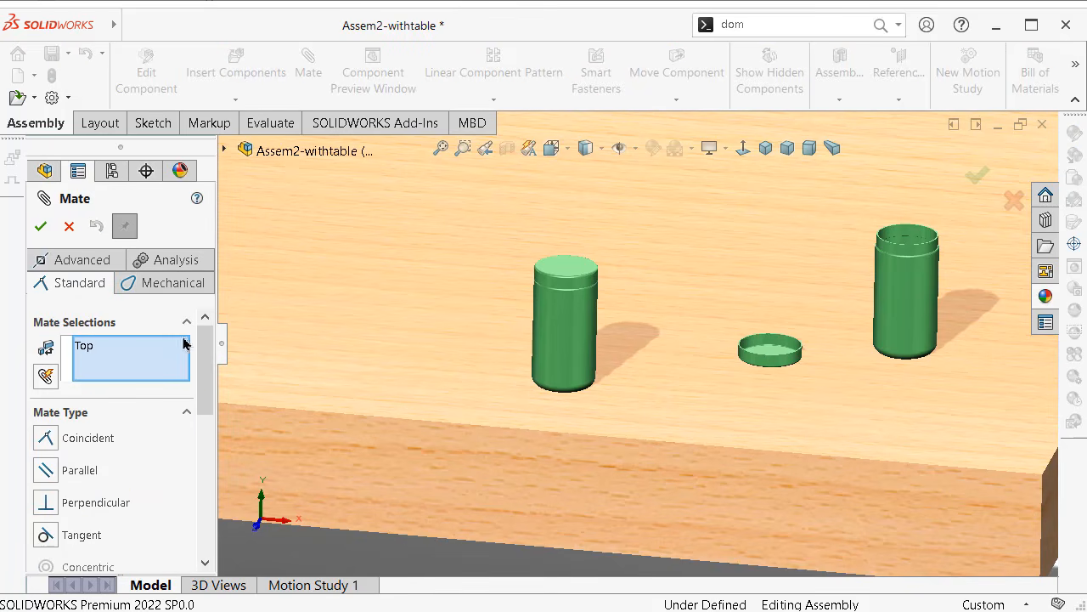
pyautogui.click(579, 270)
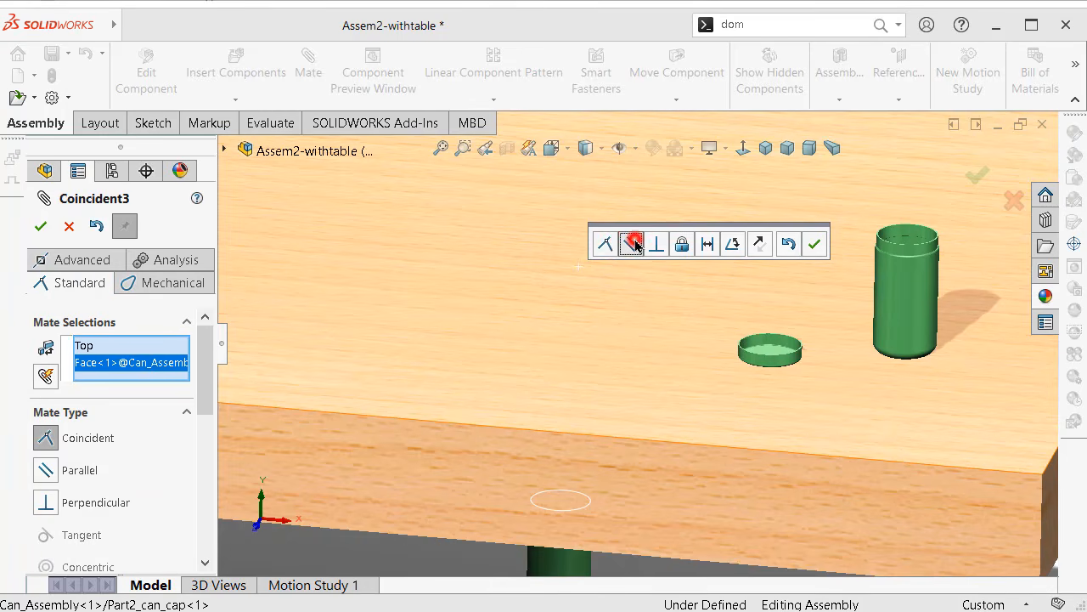
pyautogui.click(633, 243)
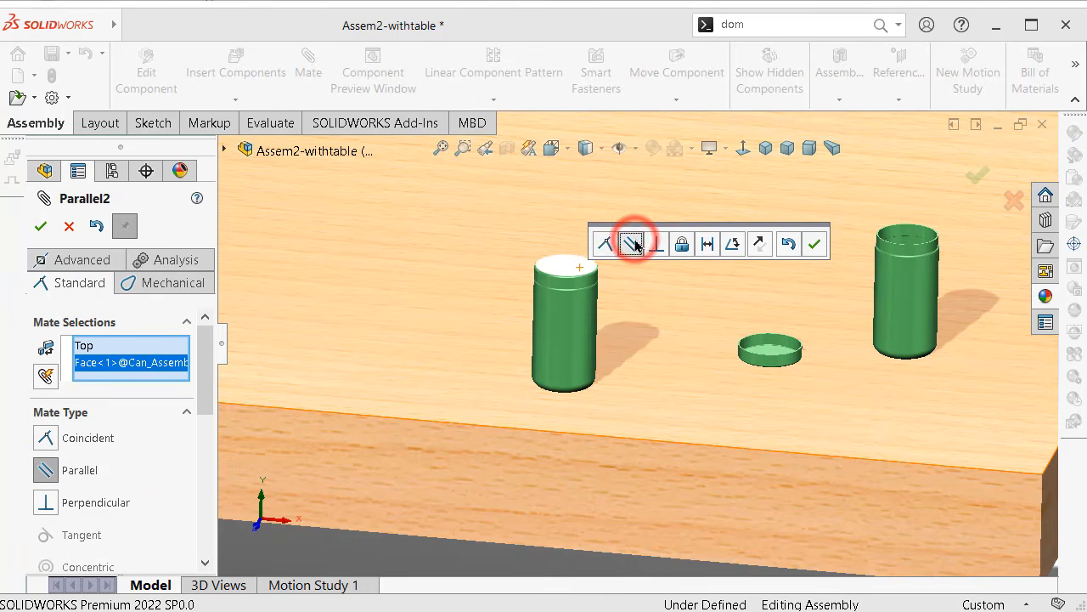
pyautogui.click(818, 245)
pyautogui.moveTo(801, 263); pyautogui.dragTo(767, 267, button='middle')
pyautogui.click(41, 226)
# - Add a parallel mate between the closed can's top face and the flat inner face of the loose cap
pyautogui.moveTo(731, 305); pyautogui.dragTo(633, 322, button='middle')
pyautogui.click(630, 321)
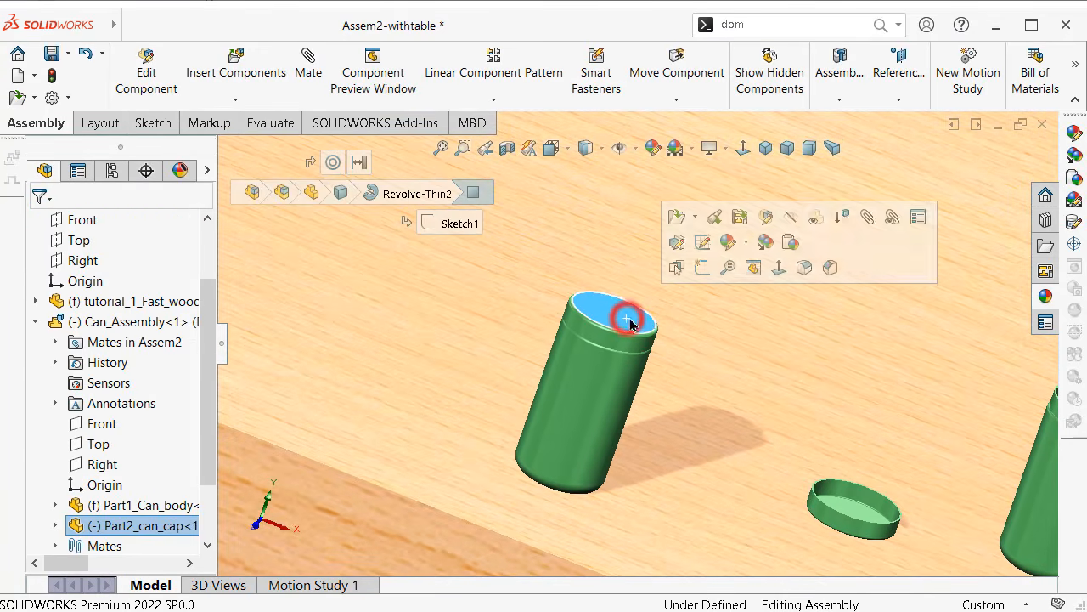
pyautogui.click(867, 217)
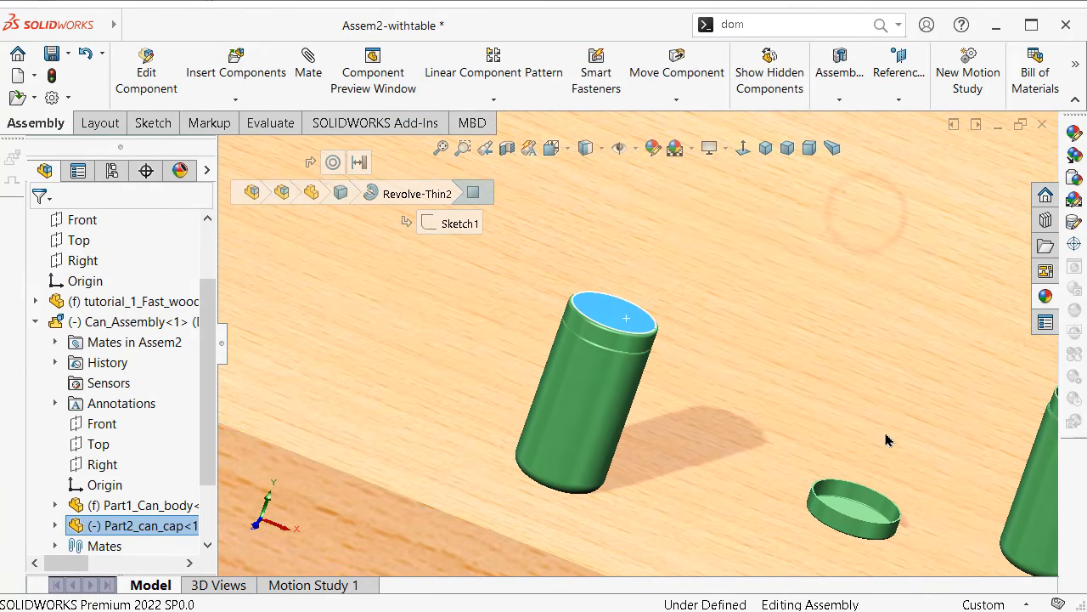
pyautogui.click(855, 499)
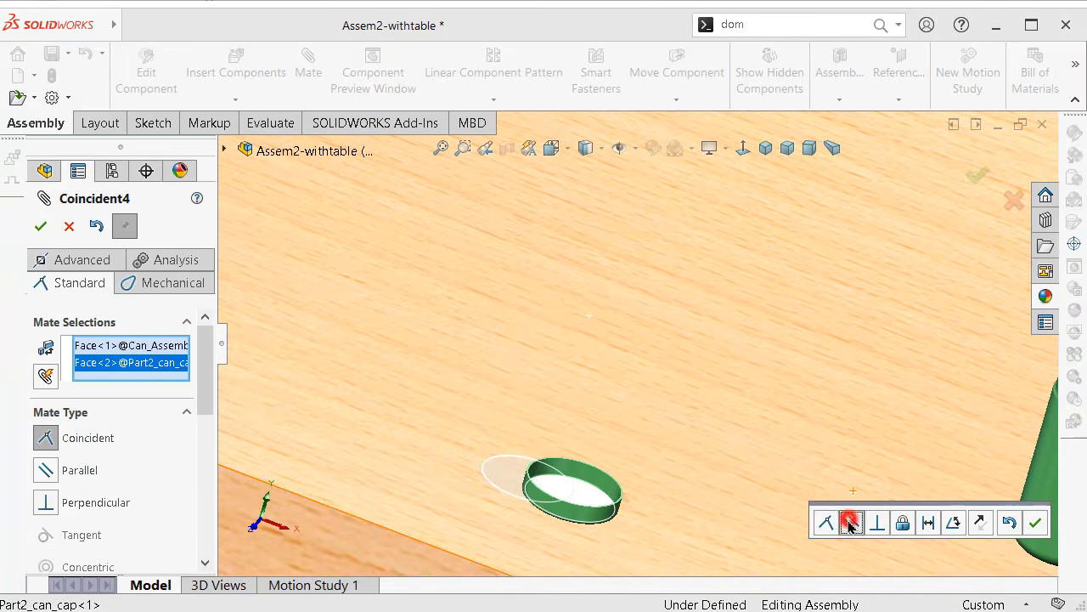
pyautogui.click(850, 522)
pyautogui.click(1042, 526)
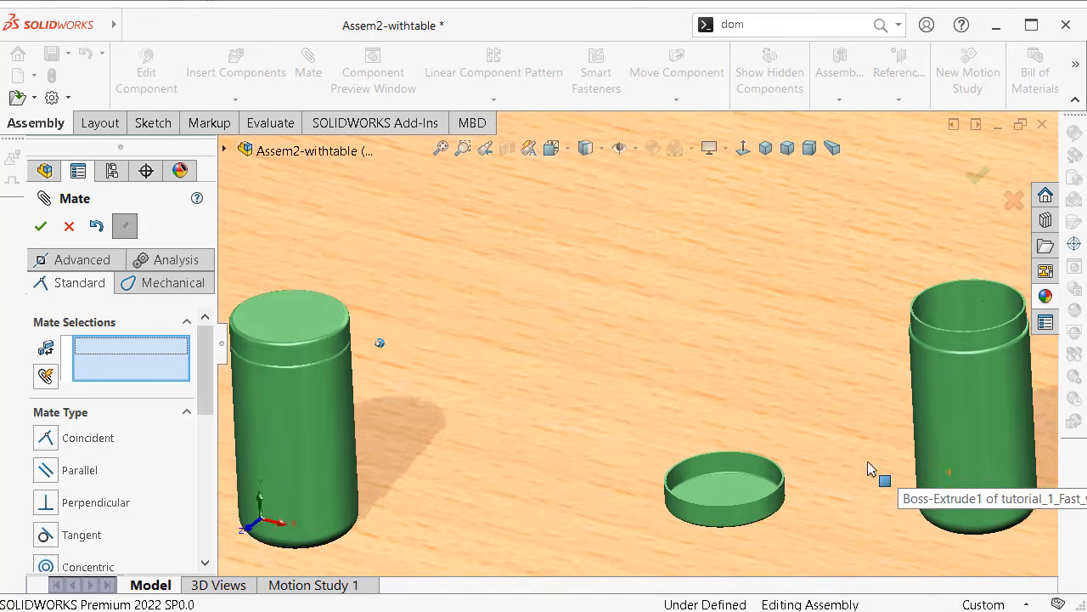
# - Add a parallel mate between the loose cap's flat inner face and the rim face of the open can body
pyautogui.click(635, 509)
pyautogui.scroll(-5, 827, 396)
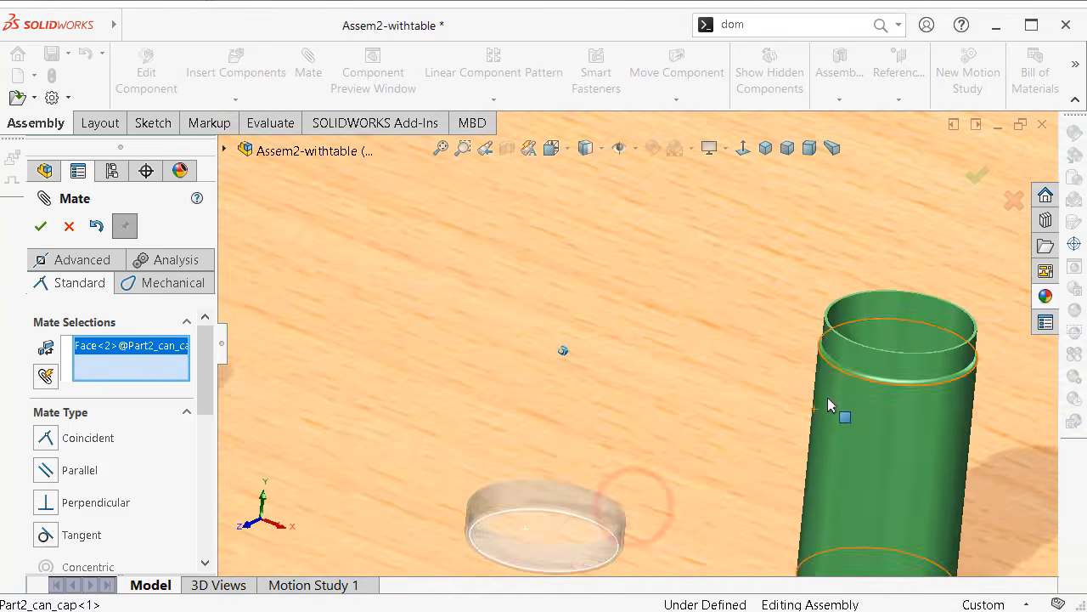
pyautogui.scroll(-4, 822, 459)
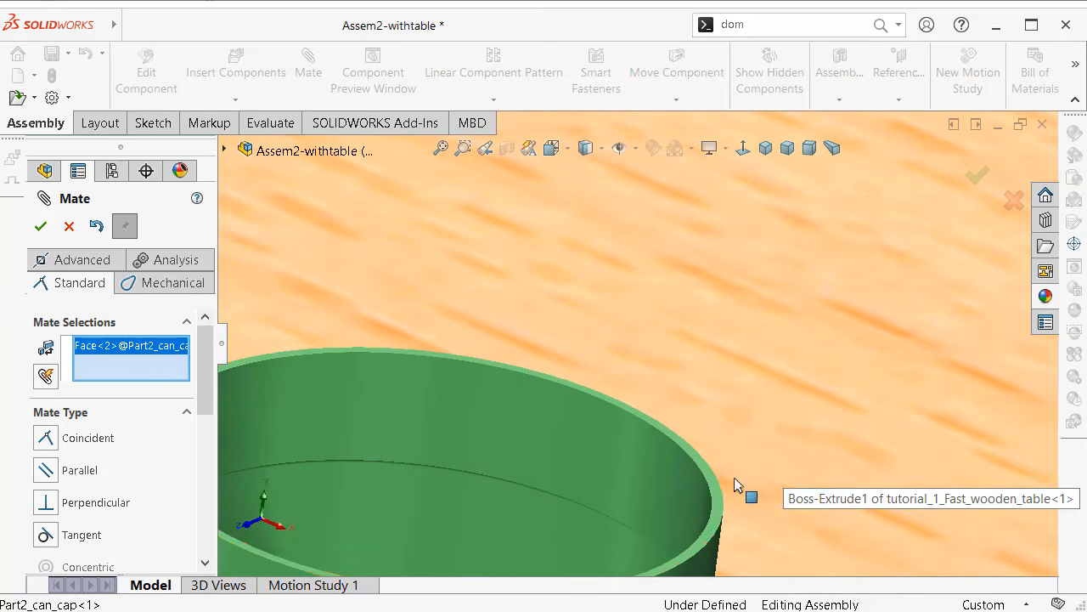
pyautogui.click(716, 503)
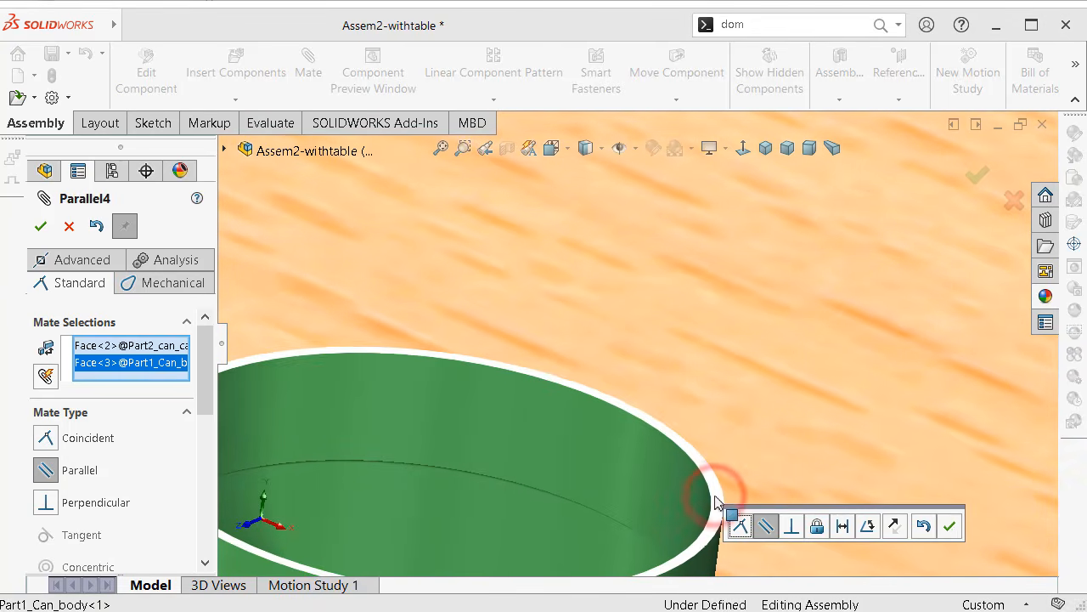
pyautogui.click(949, 527)
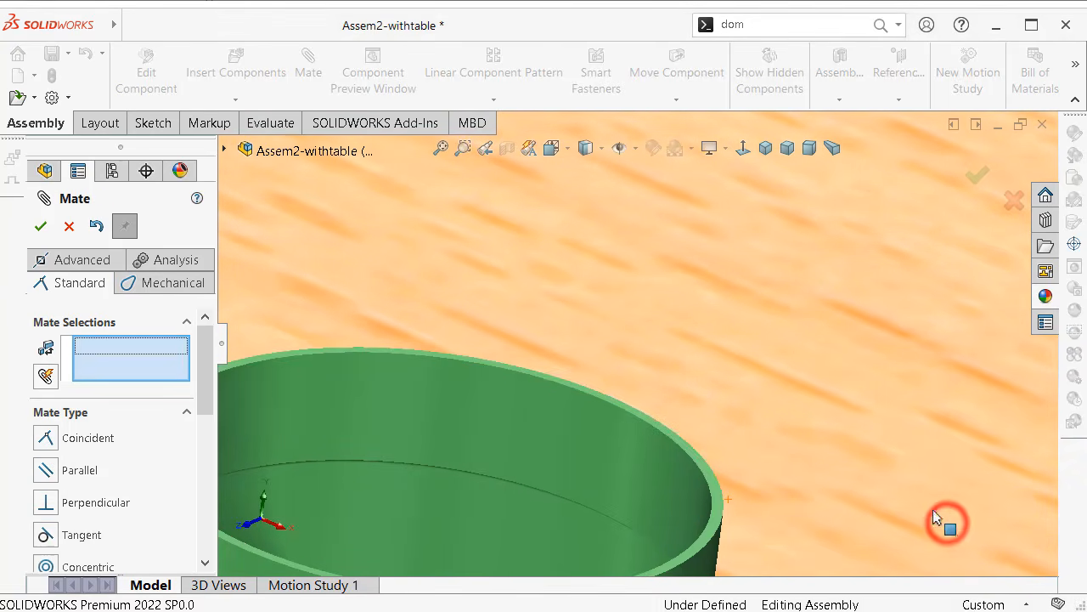
pyautogui.click(977, 176)
pyautogui.scroll(3, 781, 344)
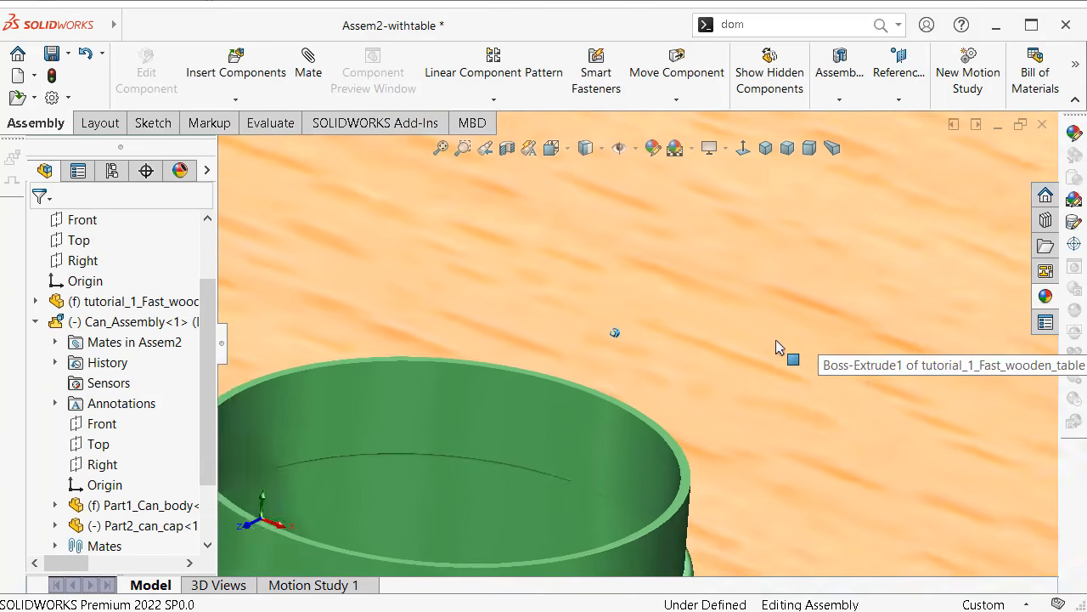
# - Move the loose cap and the open can body across the tabletop, closer to the closed can
pyautogui.scroll(6, 762, 349)
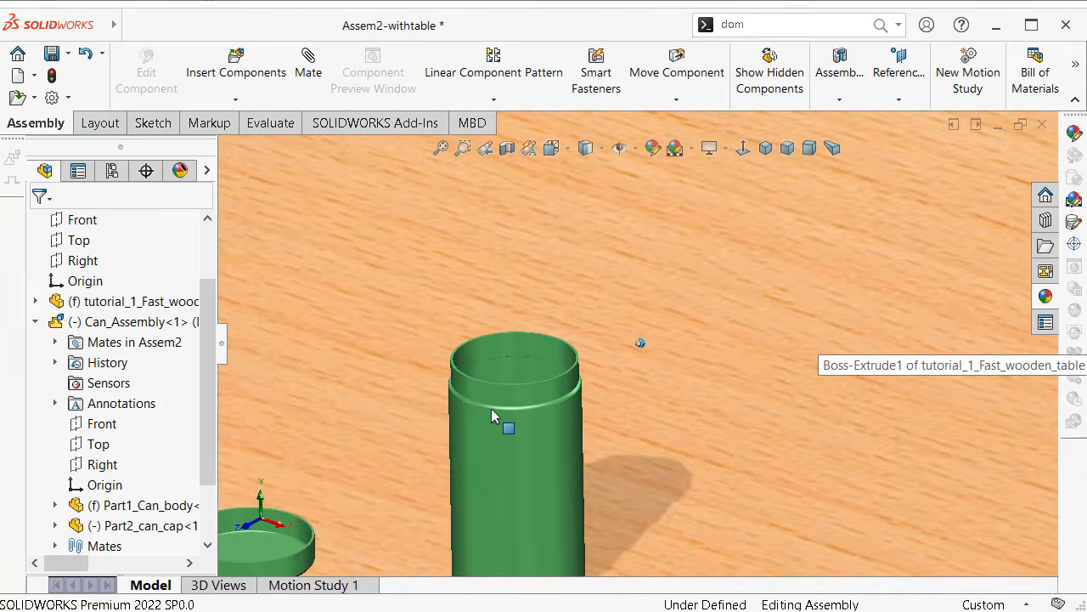
pyautogui.scroll(6, 491, 408)
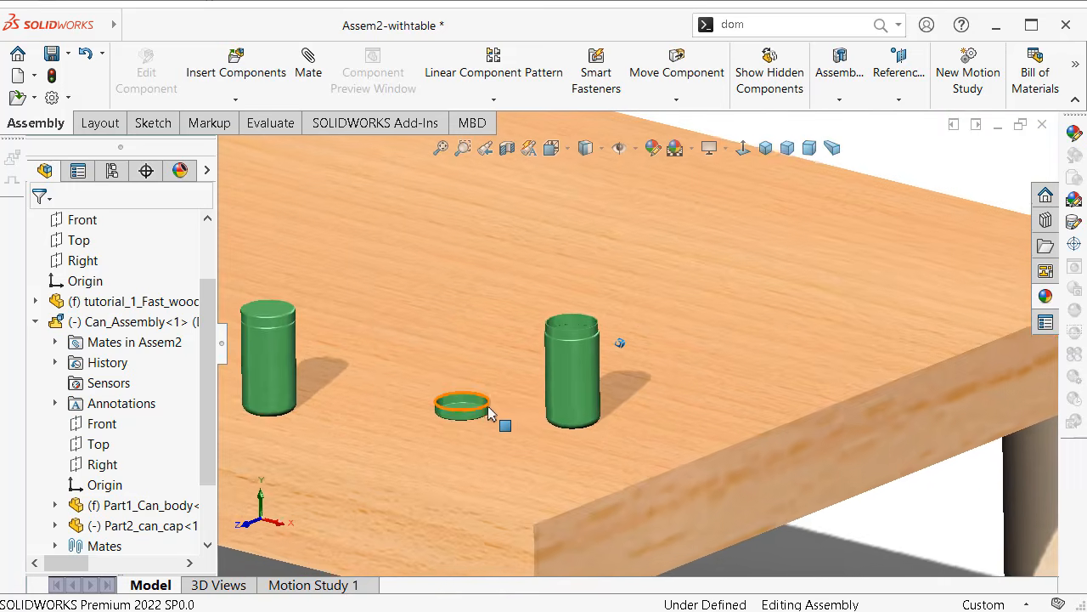
pyautogui.scroll(-3, 615, 409)
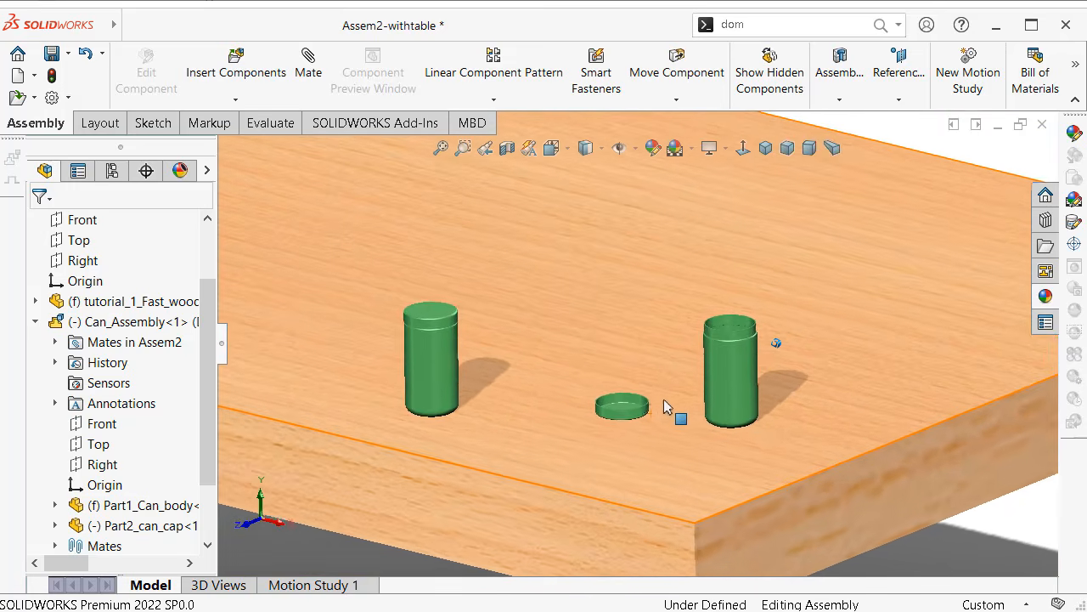
pyautogui.scroll(-2, 787, 425)
pyautogui.moveTo(708, 429); pyautogui.dragTo(574, 445)
pyautogui.moveTo(838, 417); pyautogui.dragTo(677, 443)
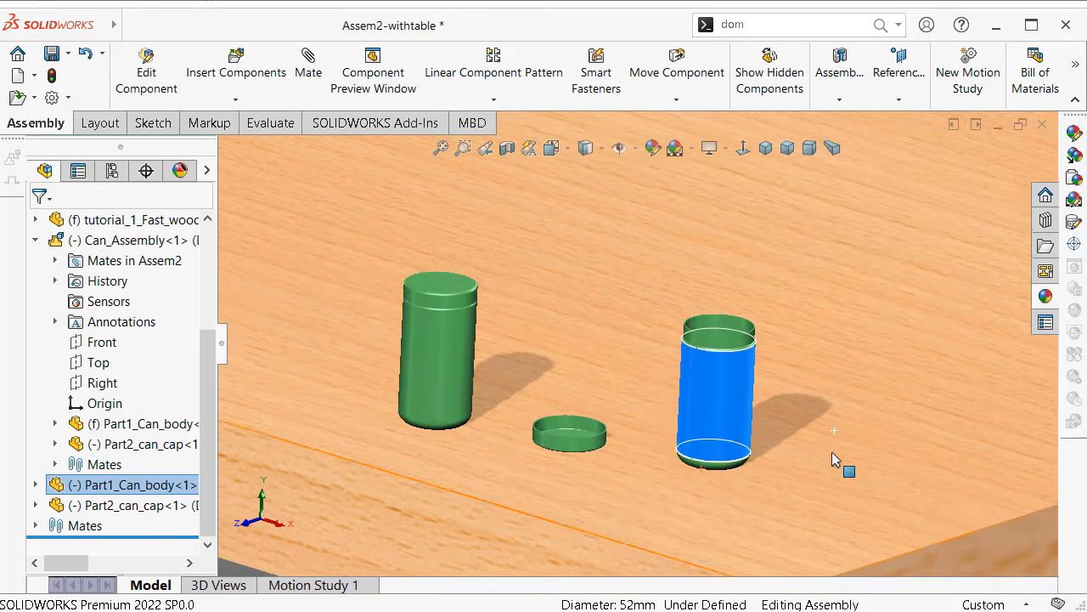
pyautogui.scroll(2, 831, 452)
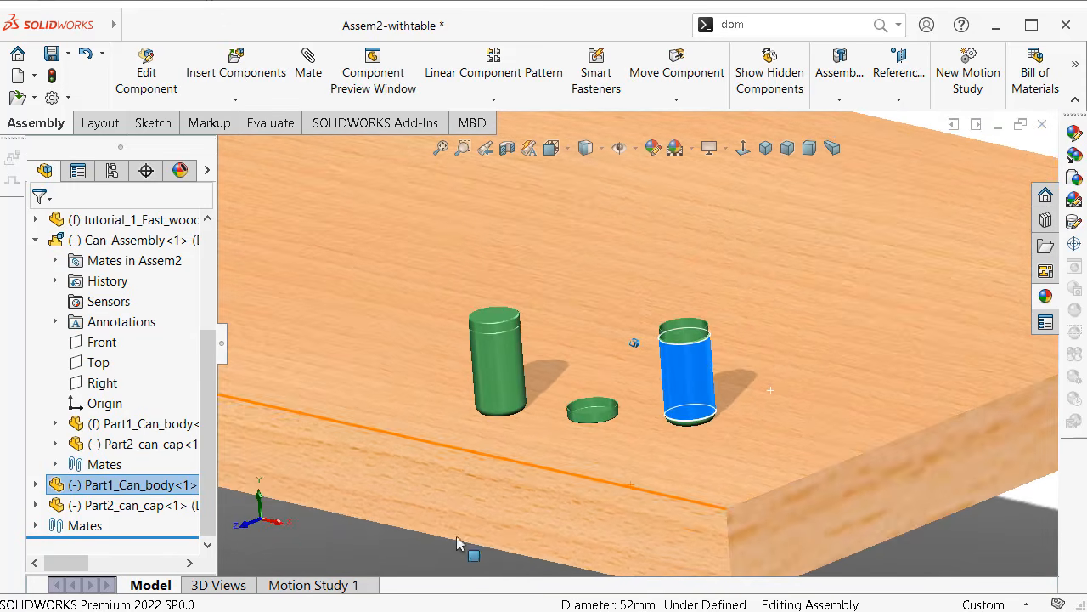
pyautogui.click(421, 551)
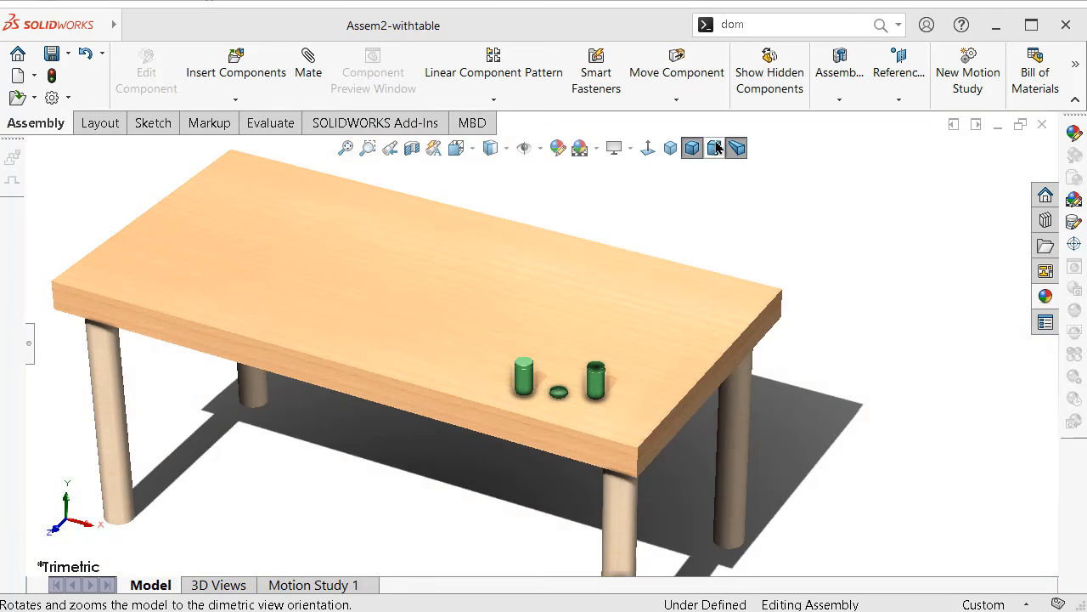
# - Display the assembly in the dimetric orientation and examine the cans and loose cap on the table up close
pyautogui.click(716, 148)
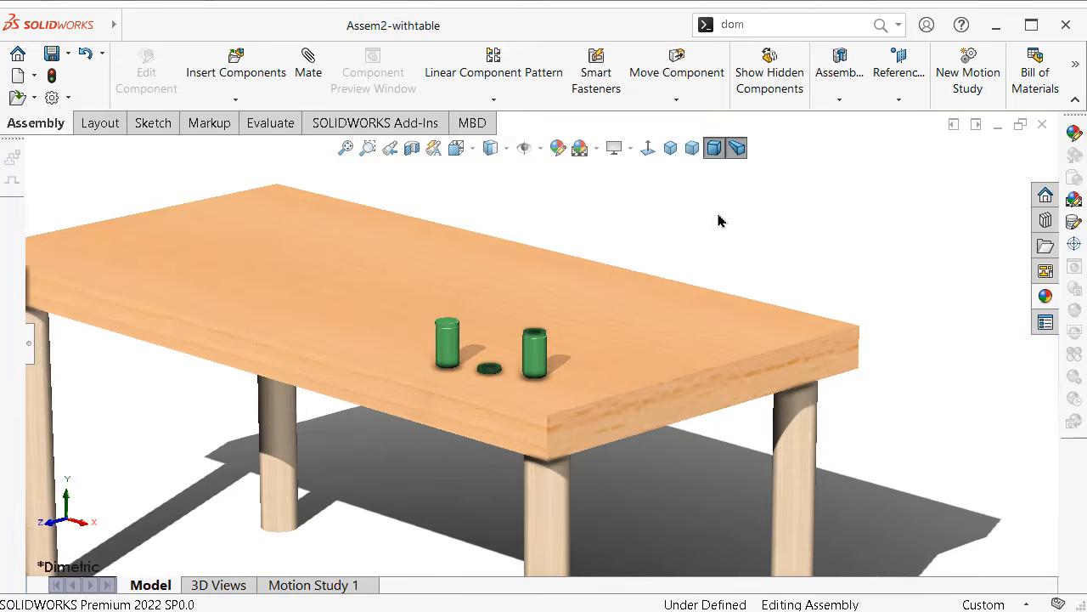
pyautogui.scroll(-1, 476, 336)
pyautogui.scroll(1, 427, 398)
pyautogui.scroll(-2, 426, 398)
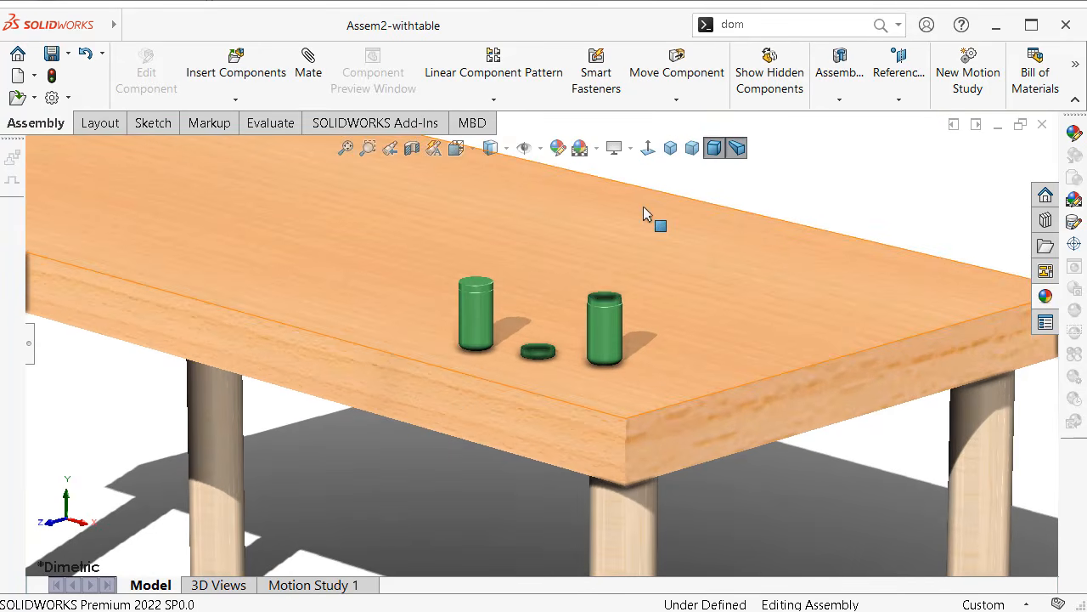
pyautogui.scroll(-2, 643, 214)
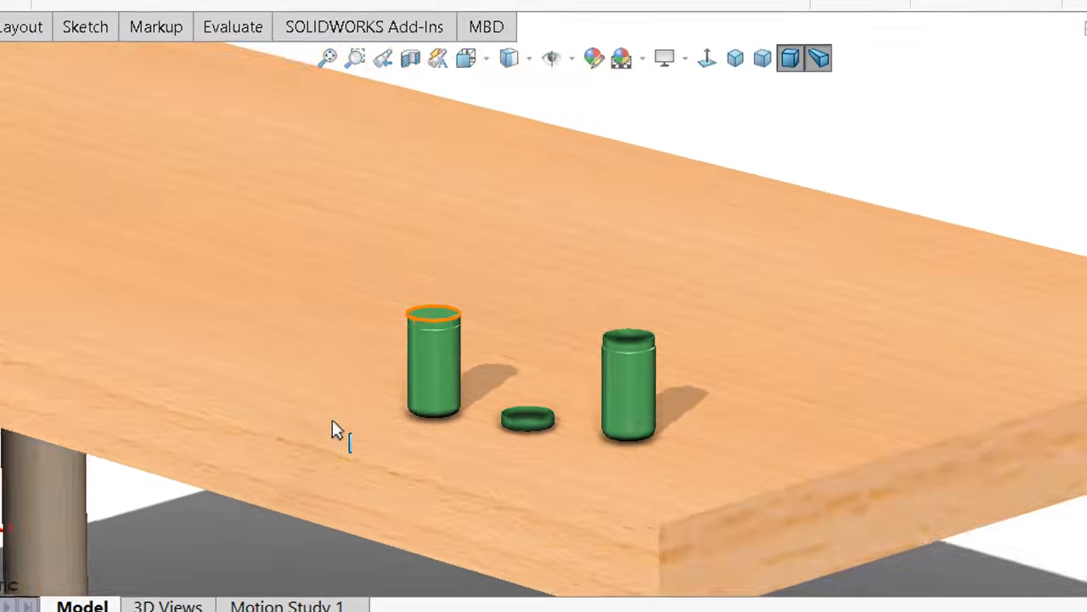